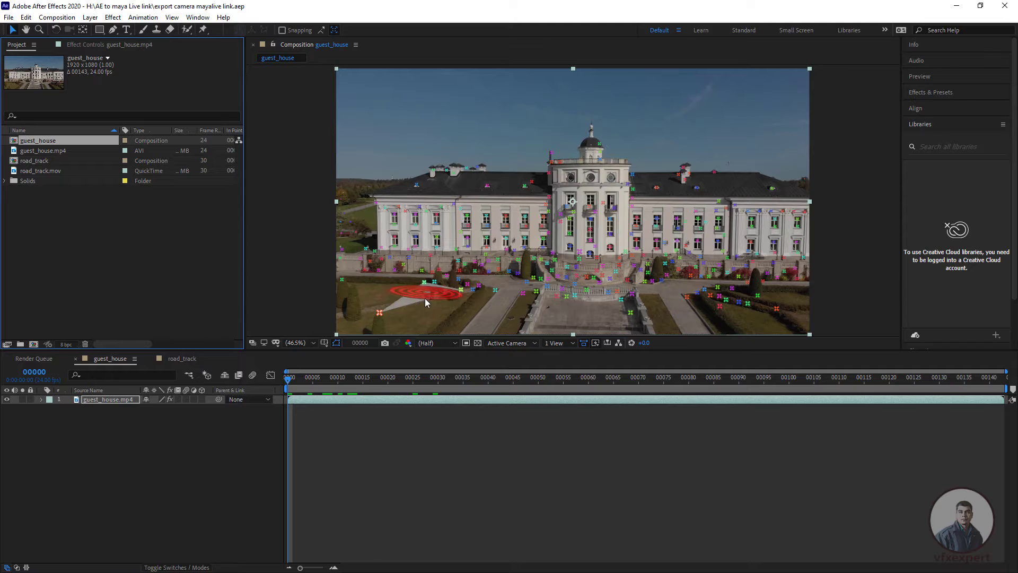
Step: Review the road_track footage and its tracked composition, and return to the guest_house composition
{"action": "left_click", "coordinate": [44, 170]}
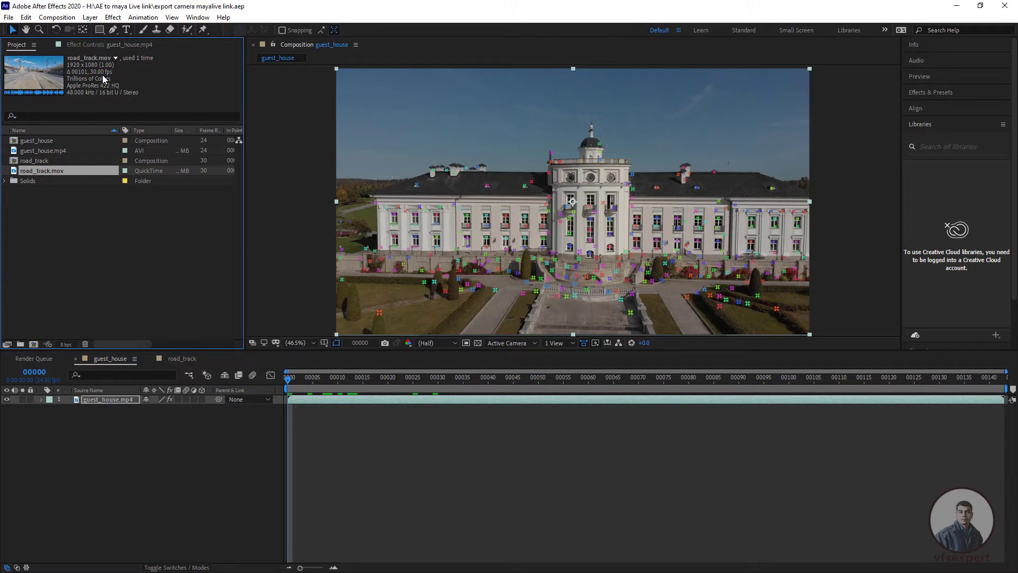
{"action": "left_click", "coordinate": [40, 160]}
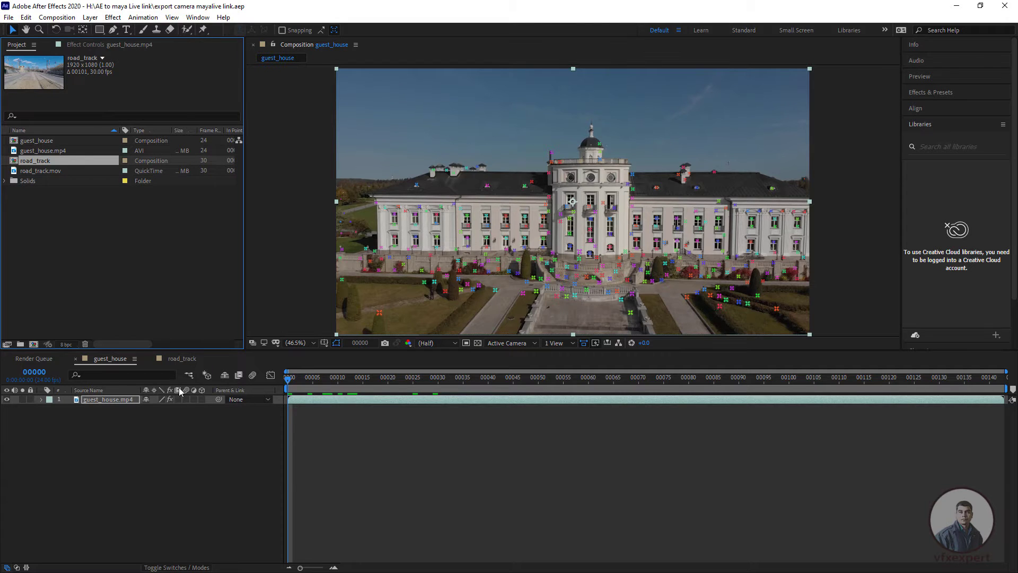
{"action": "left_click", "coordinate": [182, 359]}
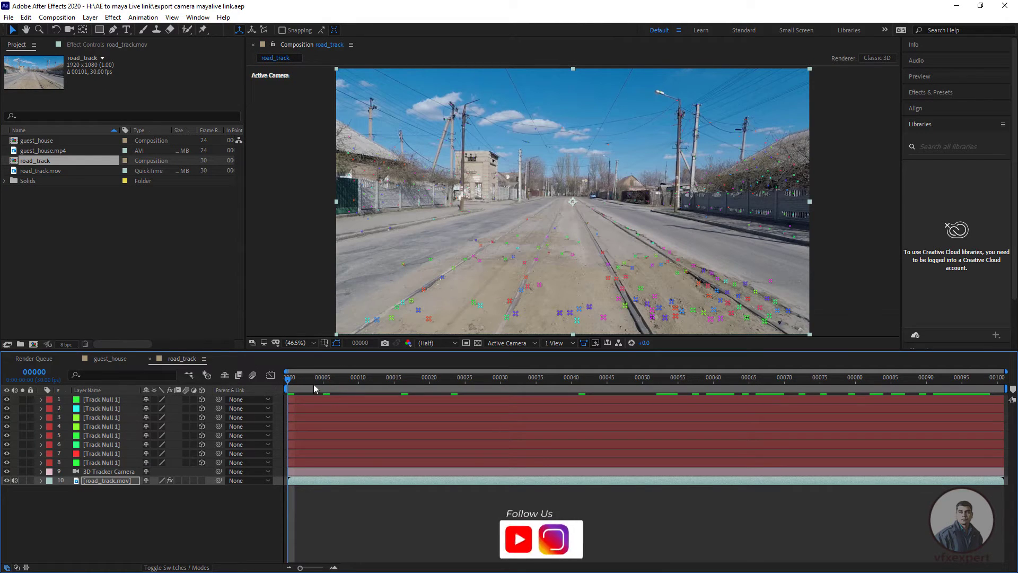
{"action": "mouse_move", "coordinate": [314, 386]}
{"action": "left_mouse_down"}
{"action": "mouse_move", "coordinate": [330, 403]}
{"action": "mouse_move", "coordinate": [296, 381]}
{"action": "left_mouse_up"}
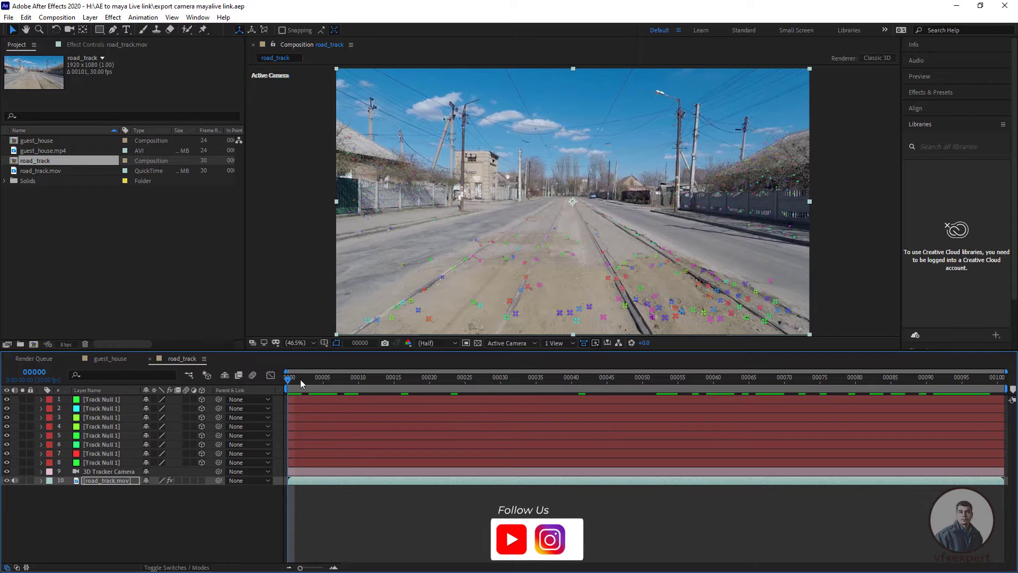
{"action": "left_click", "coordinate": [123, 360]}
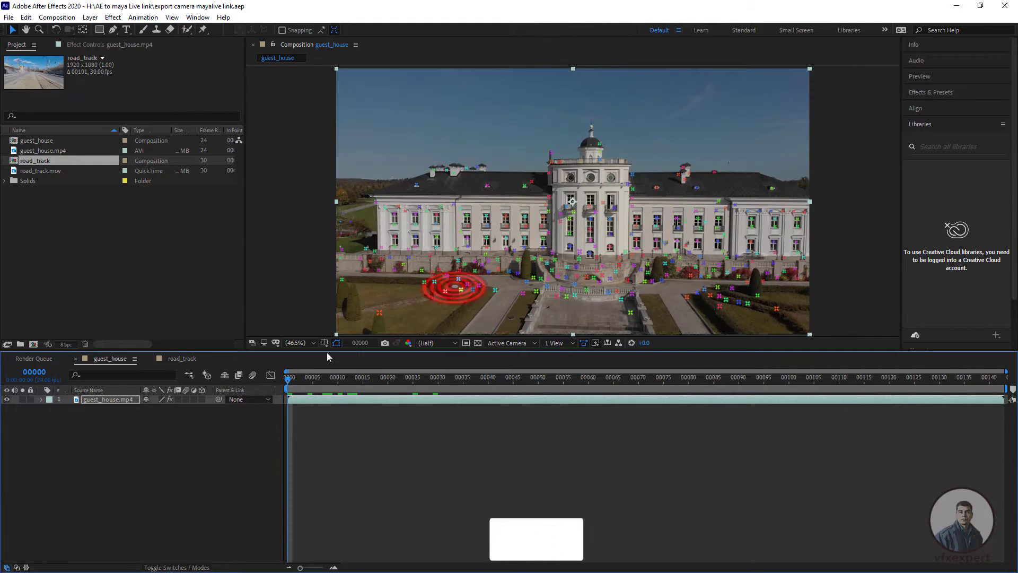
Step: Create a null and camera from the 3D Camera Tracker points on the path east of the stairs, and check both new layers
{"action": "left_click", "coordinate": [326, 430]}
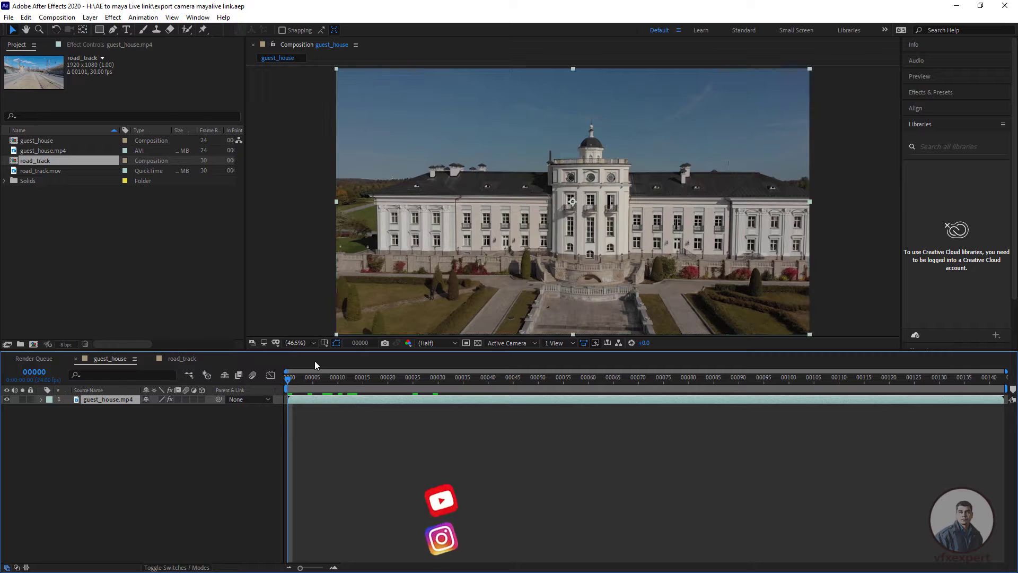
{"action": "left_click", "coordinate": [136, 47]}
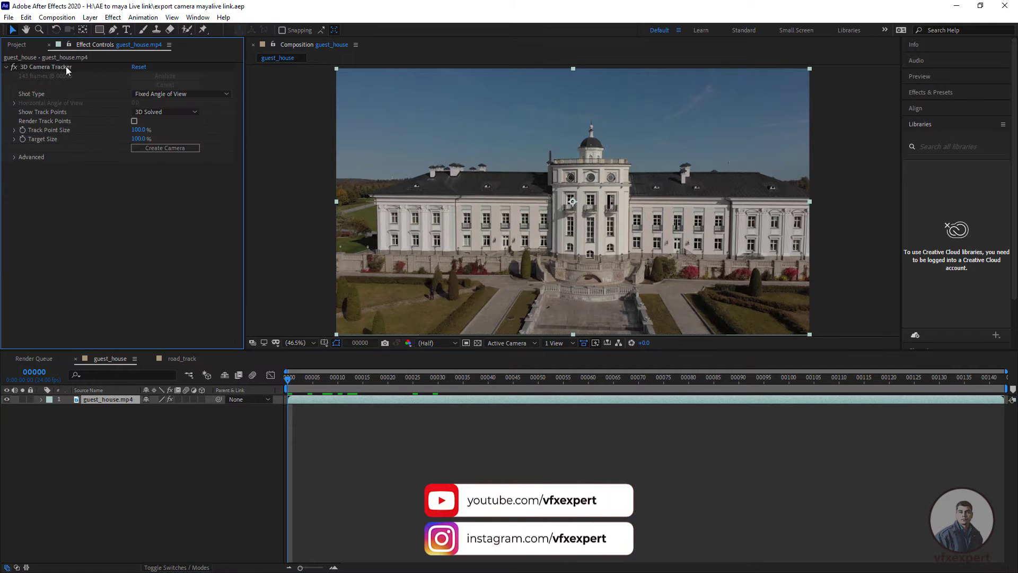
{"action": "left_click", "coordinate": [66, 66]}
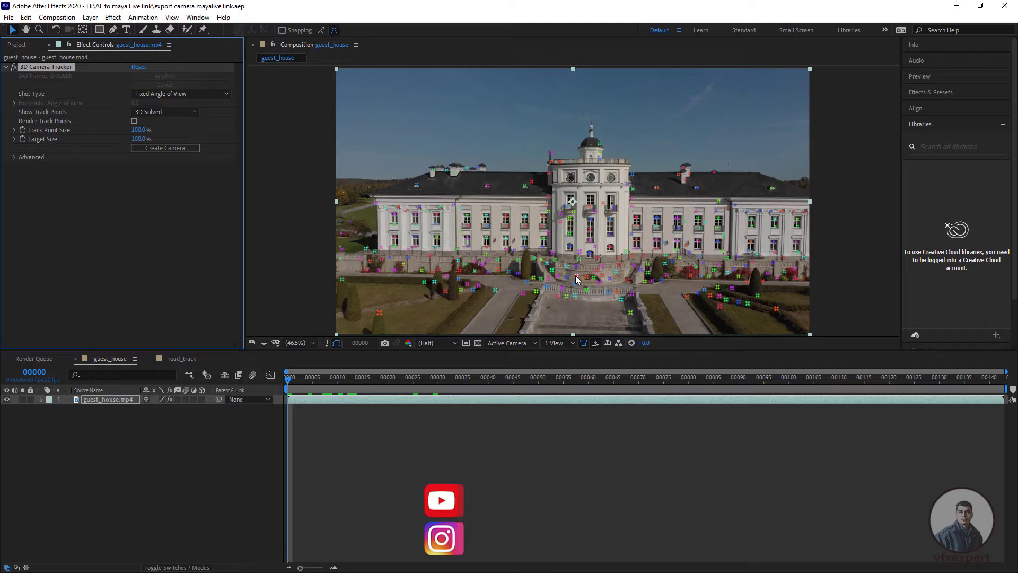
{"action": "left_click", "coordinate": [696, 365]}
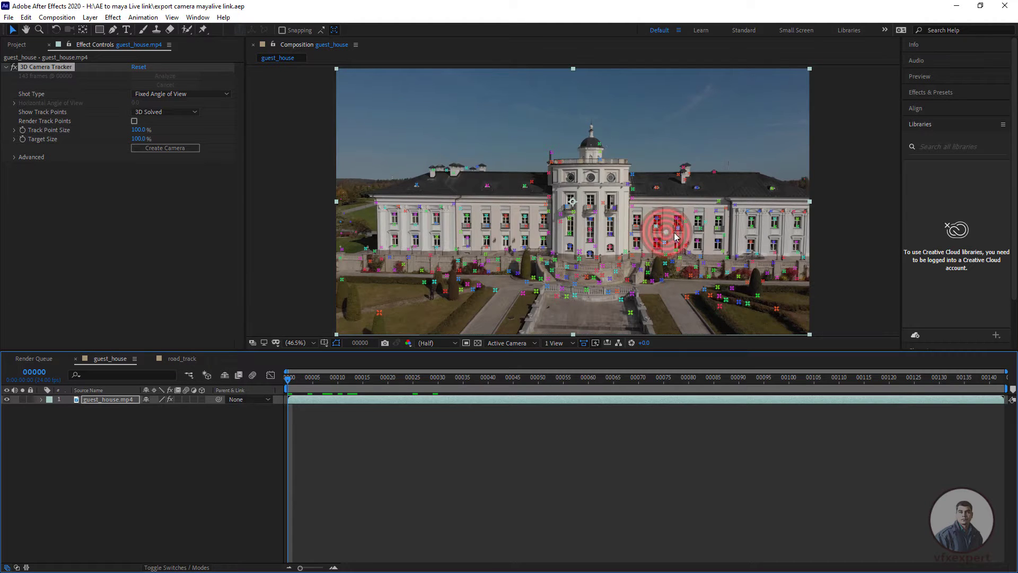
{"action": "right_click", "coordinate": [664, 287]}
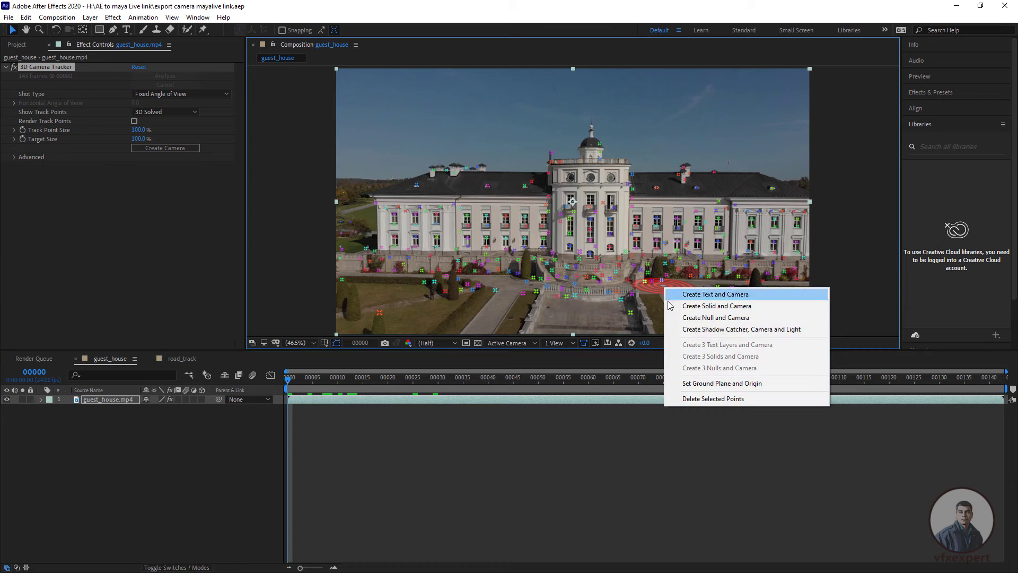
{"action": "left_click", "coordinate": [707, 318]}
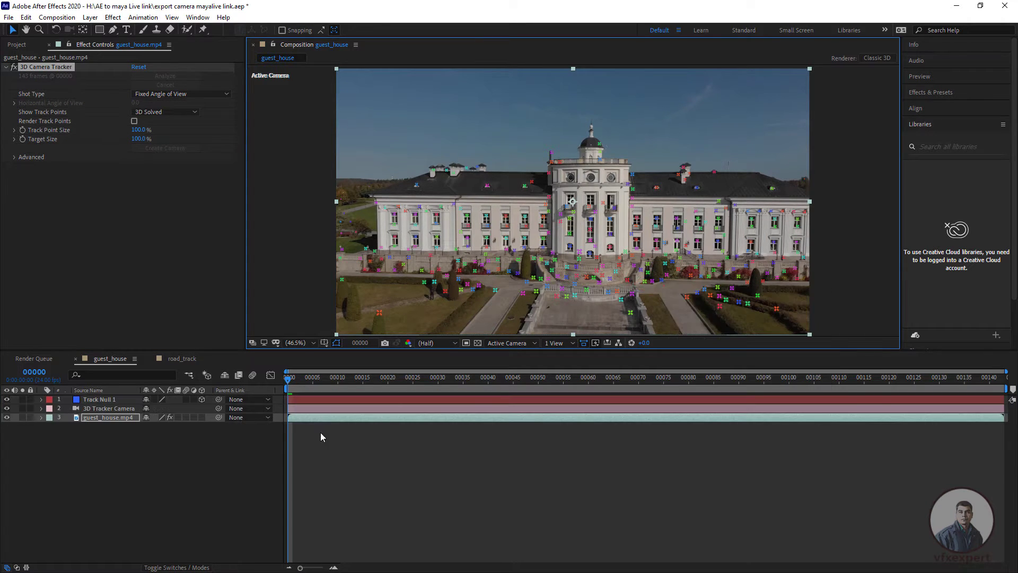
{"action": "left_click", "coordinate": [121, 409]}
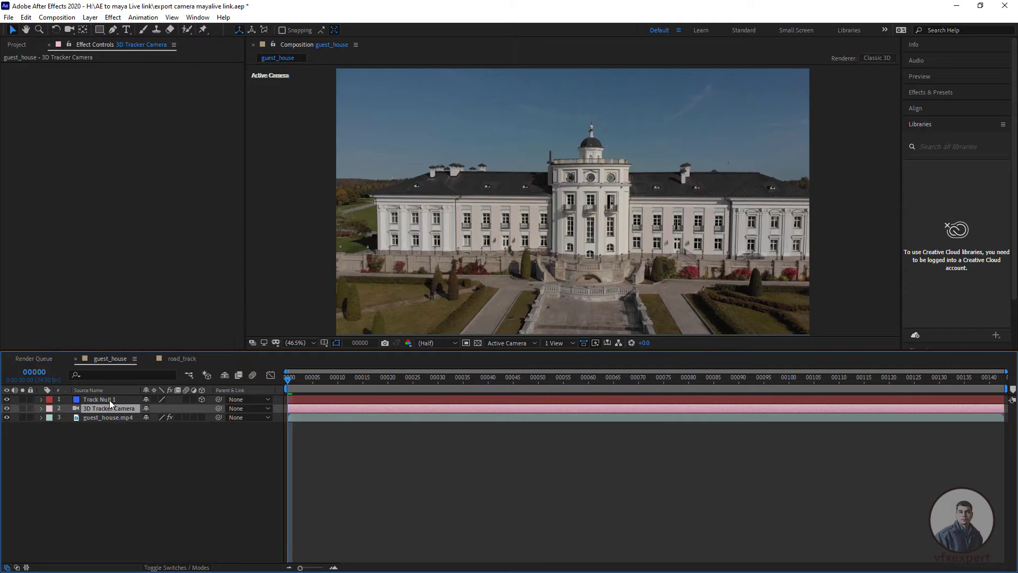
{"action": "left_click", "coordinate": [109, 400]}
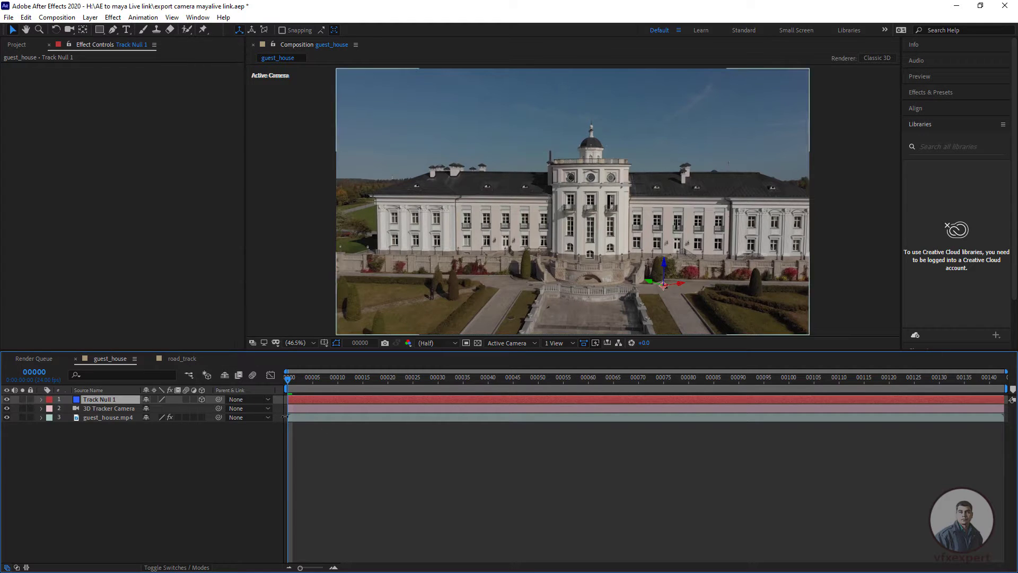
Step: Create two more nulls from guest_house.mp4's camera track points: one on the left path's edge, one beside the front staircase
{"action": "left_click", "coordinate": [114, 418]}
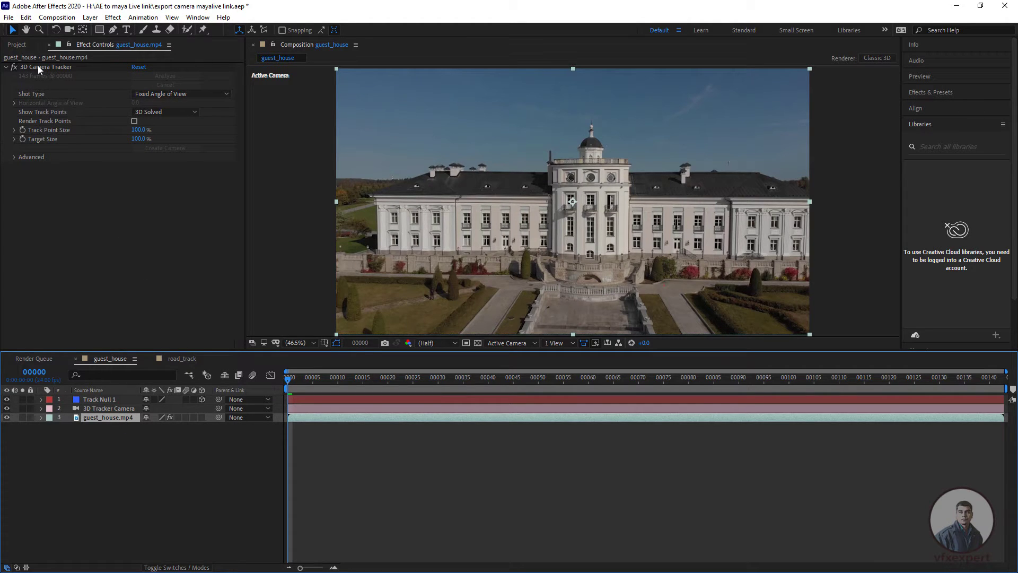
{"action": "left_click", "coordinate": [59, 66]}
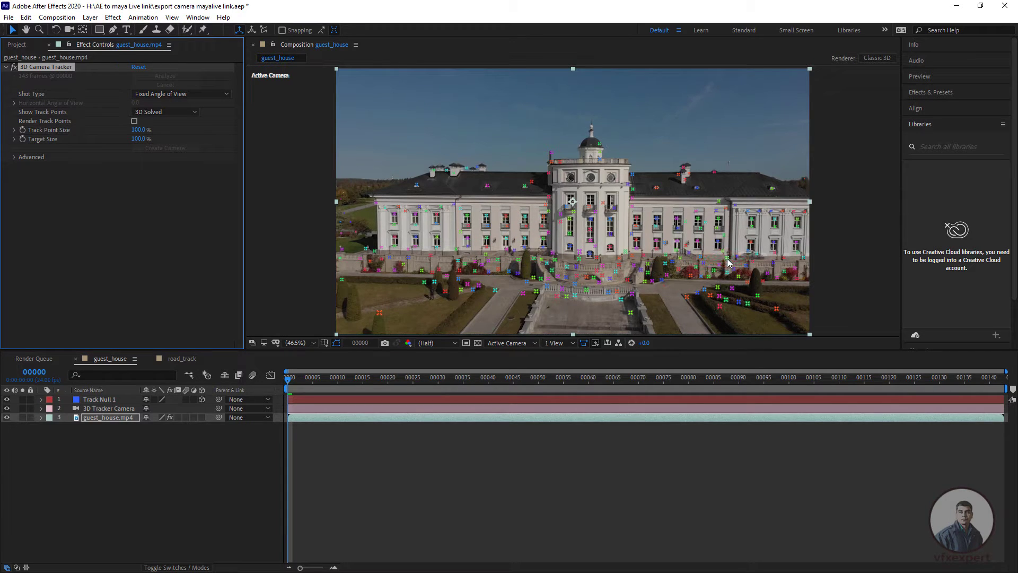
{"action": "left_click", "coordinate": [496, 290]}
{"action": "right_click", "coordinate": [495, 291]}
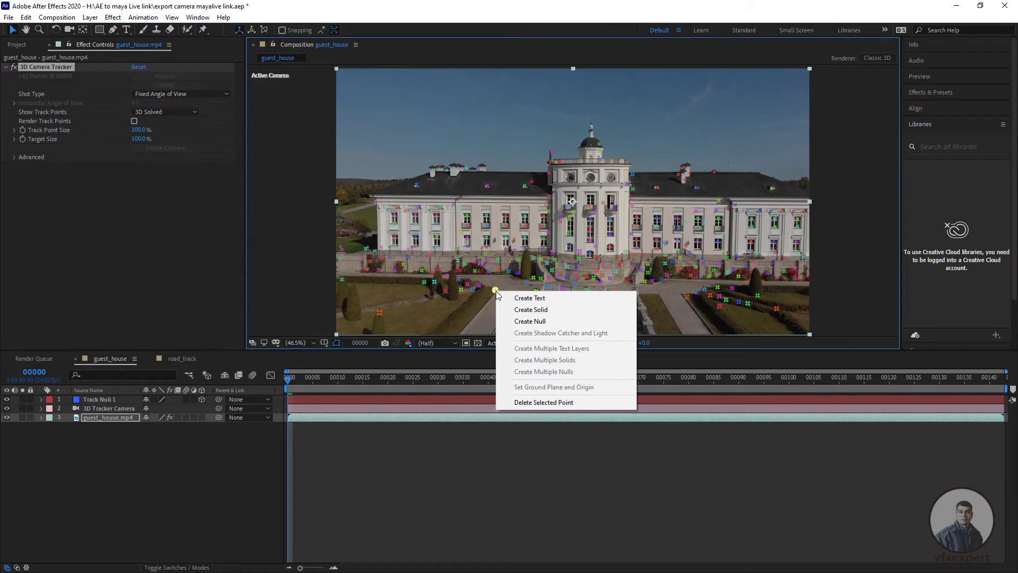
{"action": "left_click", "coordinate": [528, 321]}
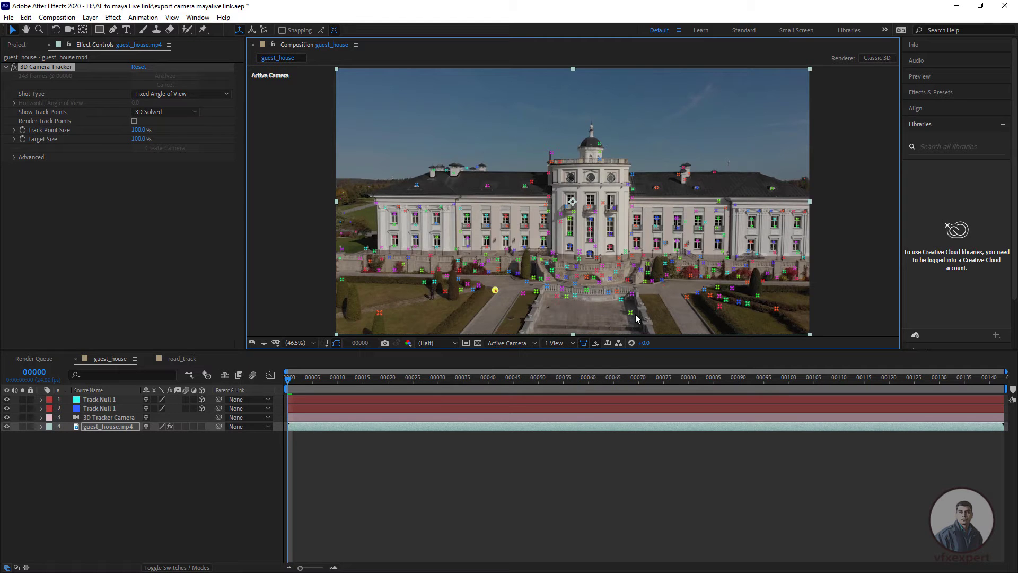
{"action": "right_click", "coordinate": [632, 313]}
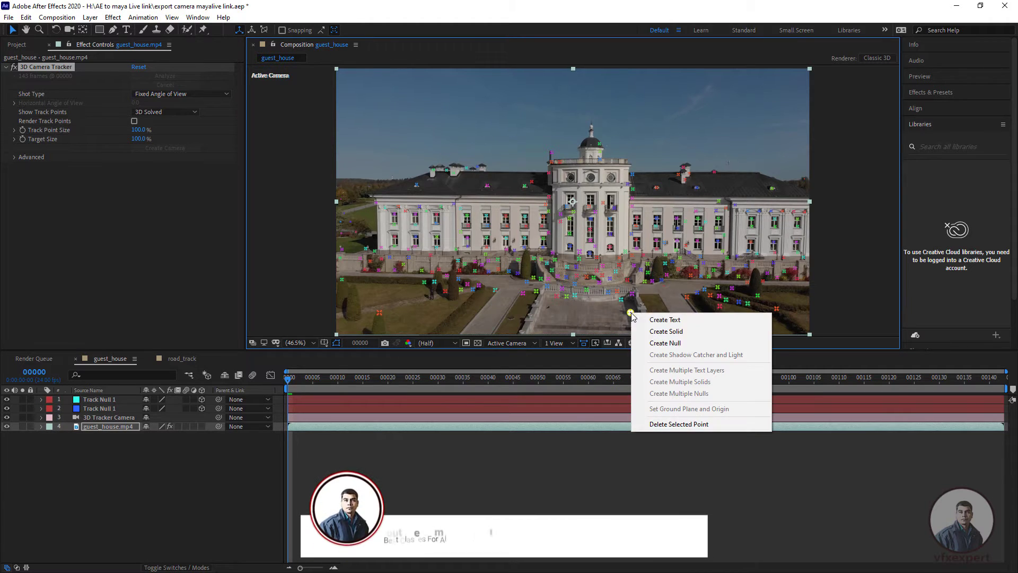
{"action": "left_click", "coordinate": [671, 339]}
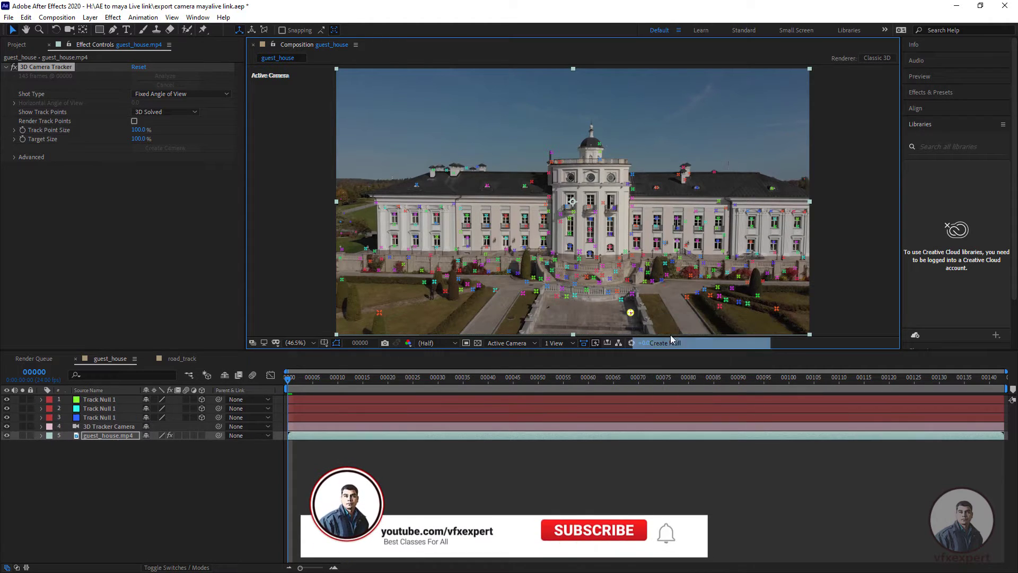
Step: Create further nulls from track points near the right-hand hedge, on the tower facade, the left lawn and the right path
{"action": "right_click", "coordinate": [740, 276]}
{"action": "left_click", "coordinate": [768, 305]}
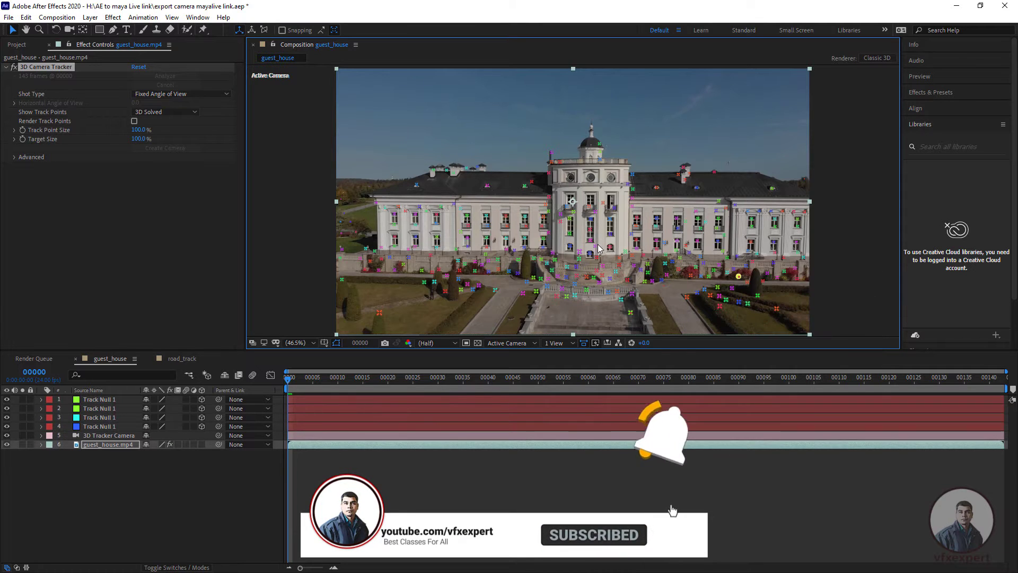
{"action": "right_click", "coordinate": [572, 234]}
{"action": "left_click", "coordinate": [611, 266]}
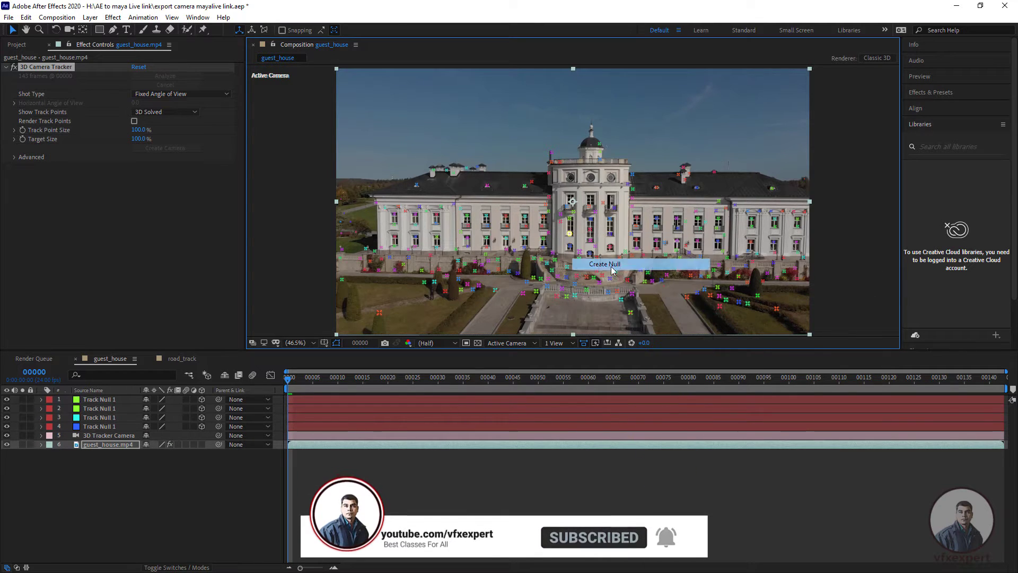
{"action": "right_click", "coordinate": [461, 290]}
{"action": "left_click", "coordinate": [497, 320]}
{"action": "right_click", "coordinate": [687, 296]}
{"action": "left_click", "coordinate": [723, 327]}
{"action": "right_click", "coordinate": [571, 233]}
{"action": "left_click", "coordinate": [607, 265]}
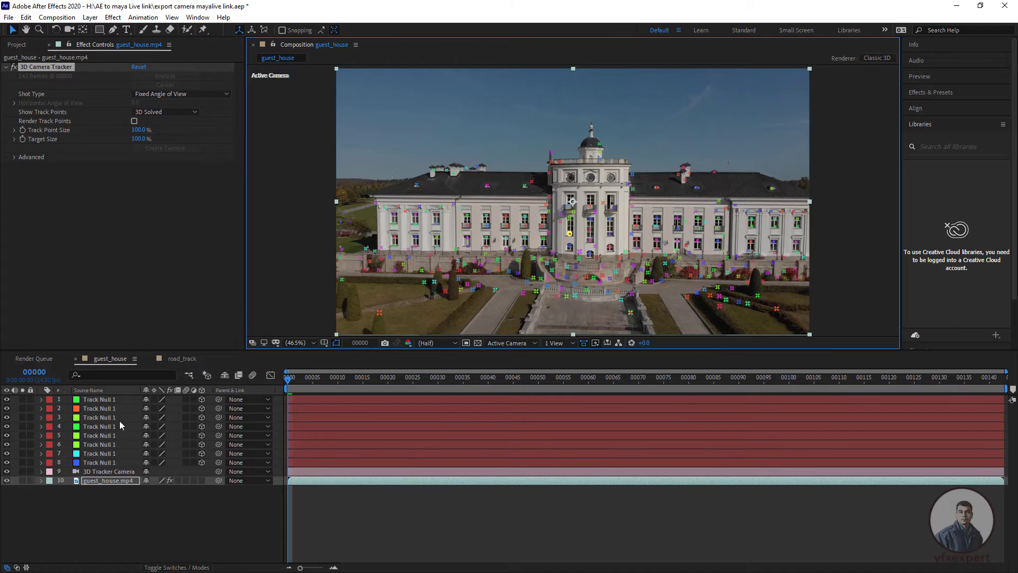
Step: Check the placement of all the Track Null layers together in the shot and preview the composition
{"action": "left_click", "coordinate": [104, 462]}
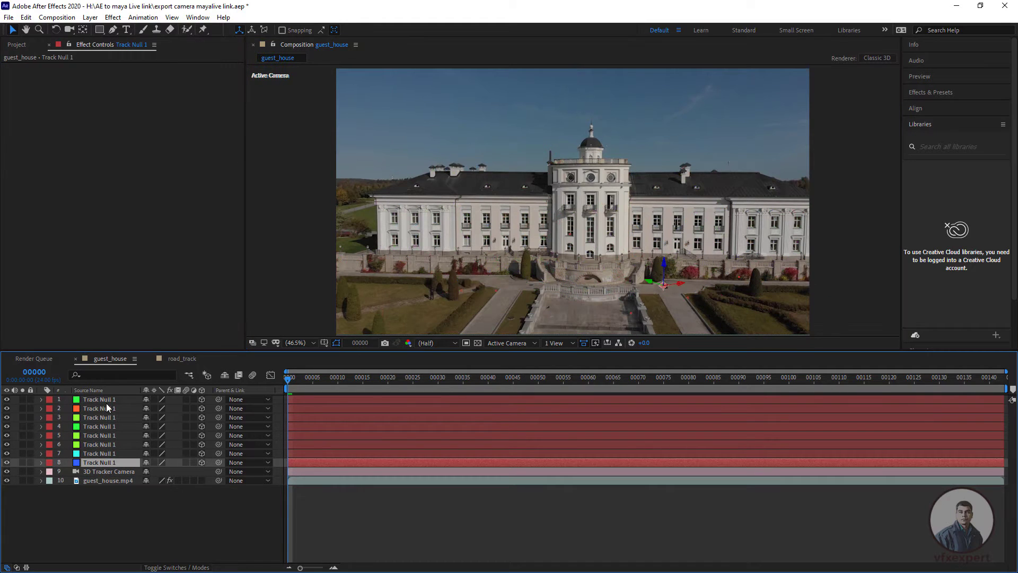
{"action": "left_click", "coordinate": [109, 400], "text": "shift"}
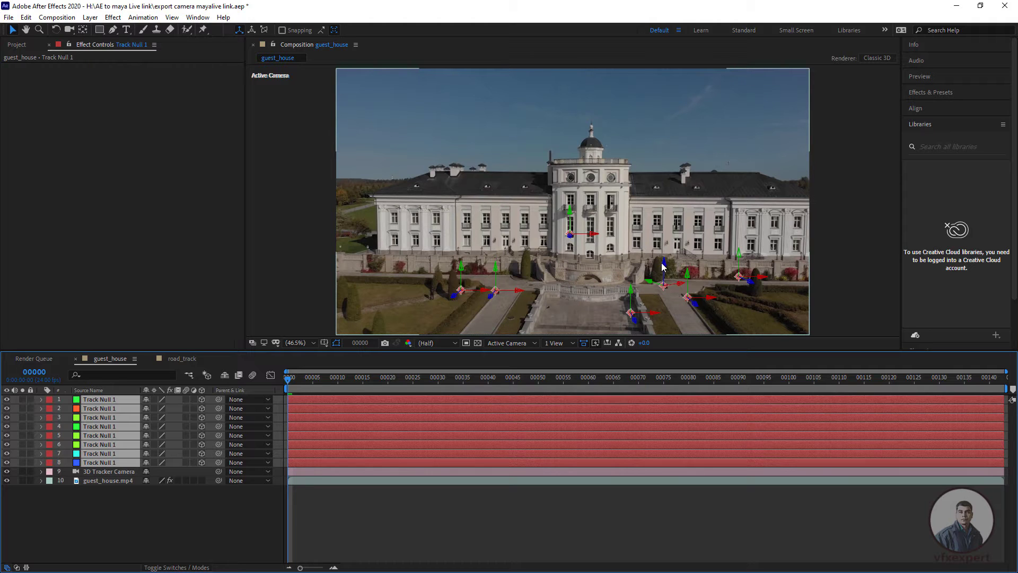
{"action": "left_click", "coordinate": [348, 496]}
{"action": "key", "text": "space"}
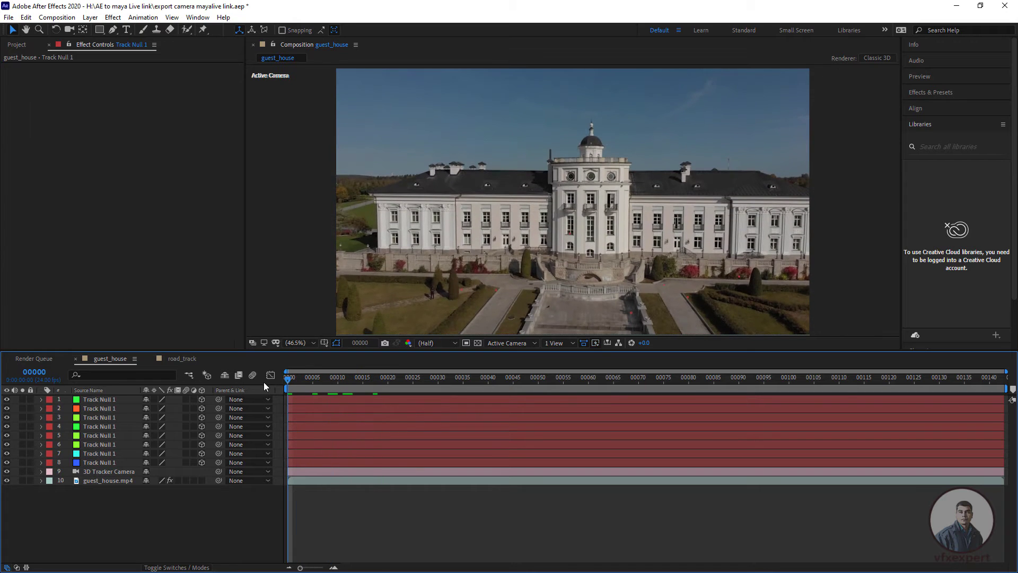
{"action": "key", "text": "space"}
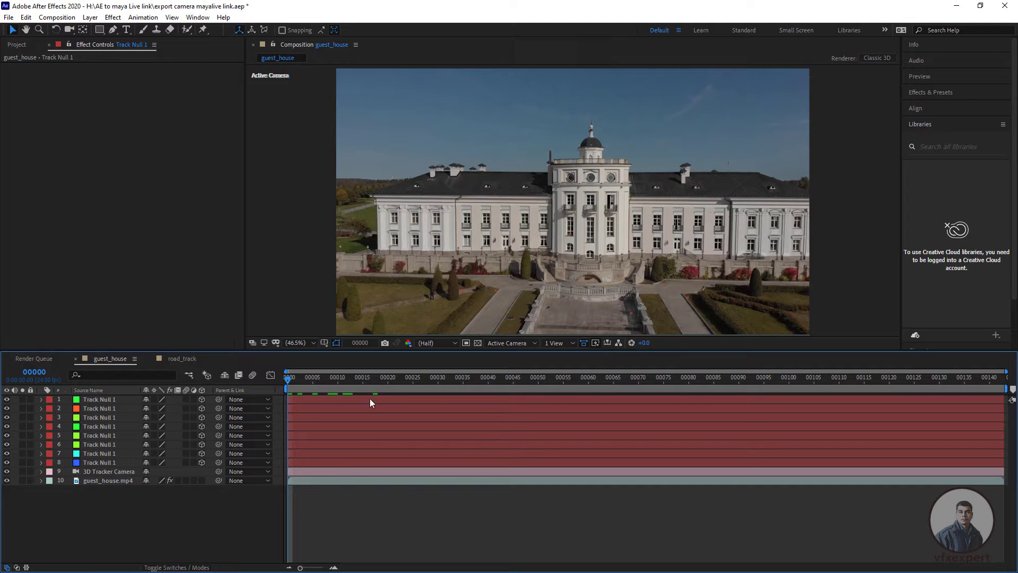
Step: Switch to File Explorer and check the Adobe CEP extensions folder for com.autodeskmaya.livelink
{"action": "left_click", "coordinate": [198, 17]}
{"action": "mouse_move", "coordinate": [223, 71]}
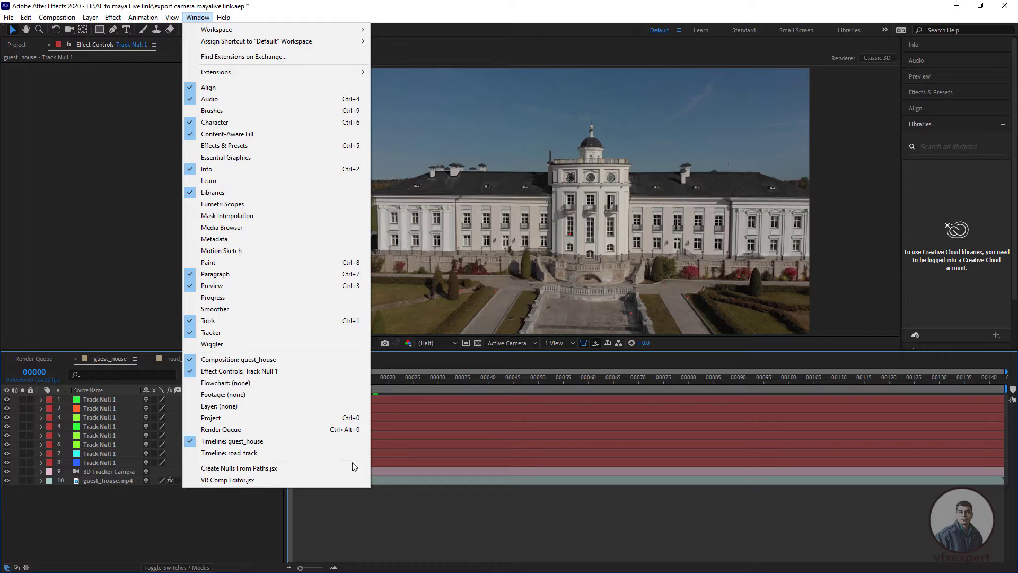
{"action": "left_click", "coordinate": [374, 525]}
{"action": "key", "text": "alt+Tab"}
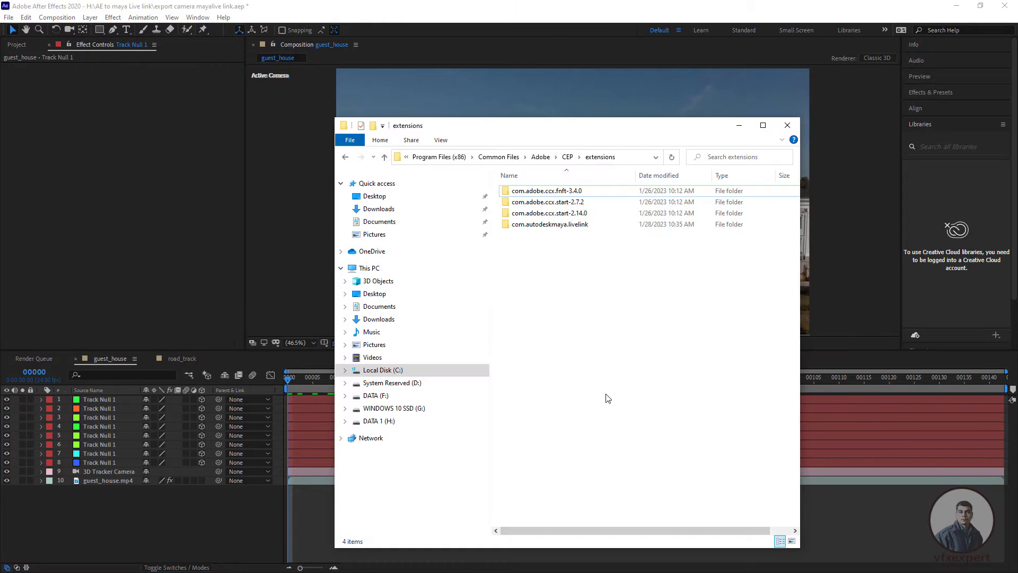
{"action": "left_click", "coordinate": [556, 225]}
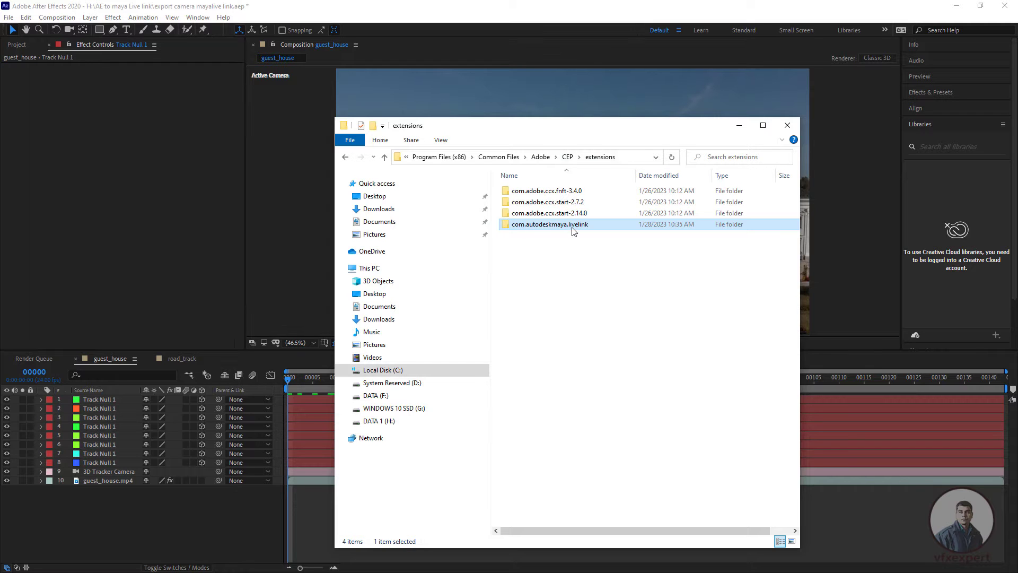
{"action": "left_click", "coordinate": [787, 125]}
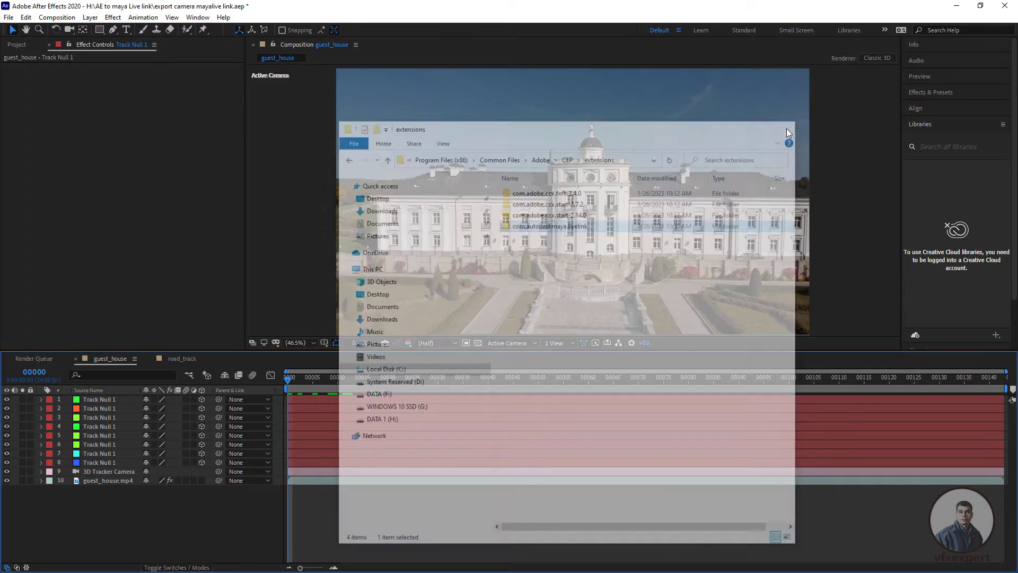
Step: Return to After Effects, open the Autodesk Maya Live Link extension and move its floating window over the composition view
{"action": "left_click", "coordinate": [197, 18]}
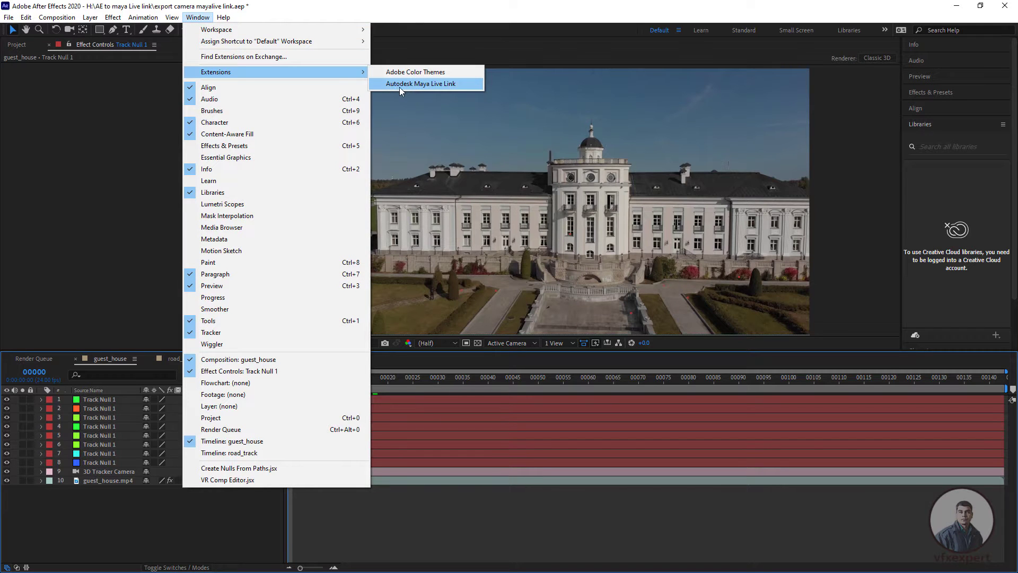
{"action": "left_click", "coordinate": [449, 84]}
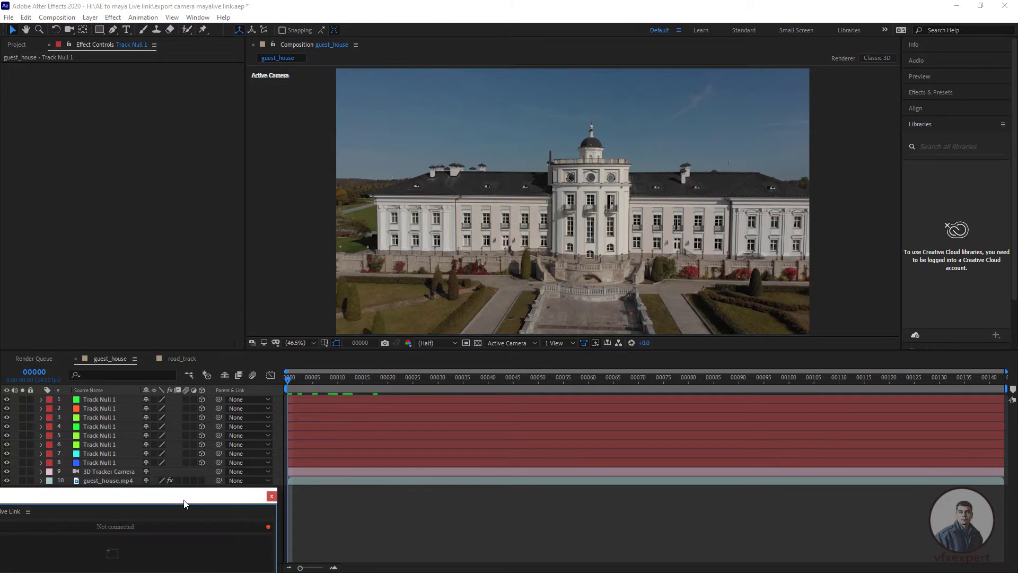
{"action": "left_click_drag", "start_coordinate": [184, 503], "coordinate": [338, 170]}
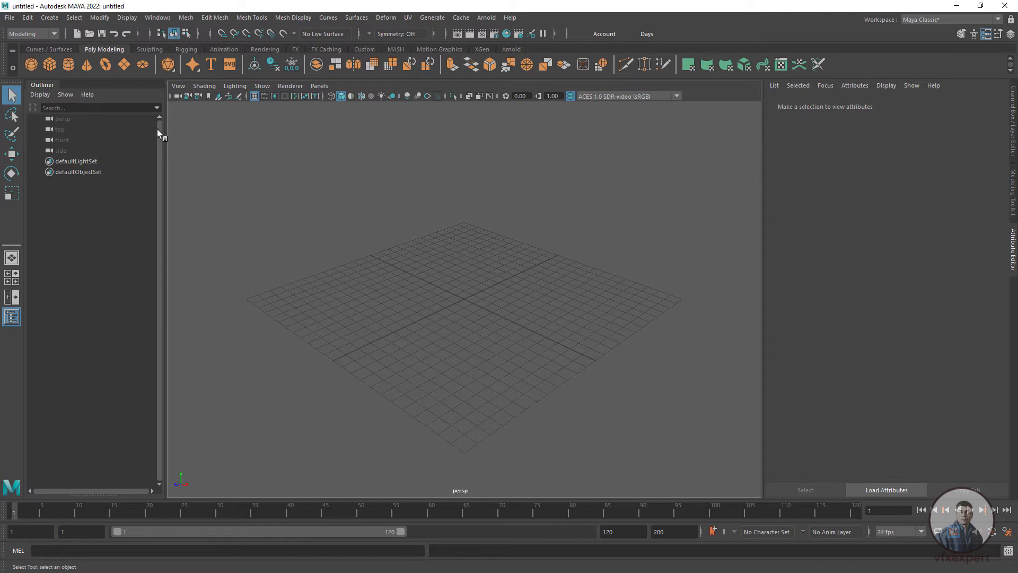
Step: Switch to Maya and locate the Adobe After Effects Live Link command without running it
{"action": "left_click", "coordinate": [10, 18]}
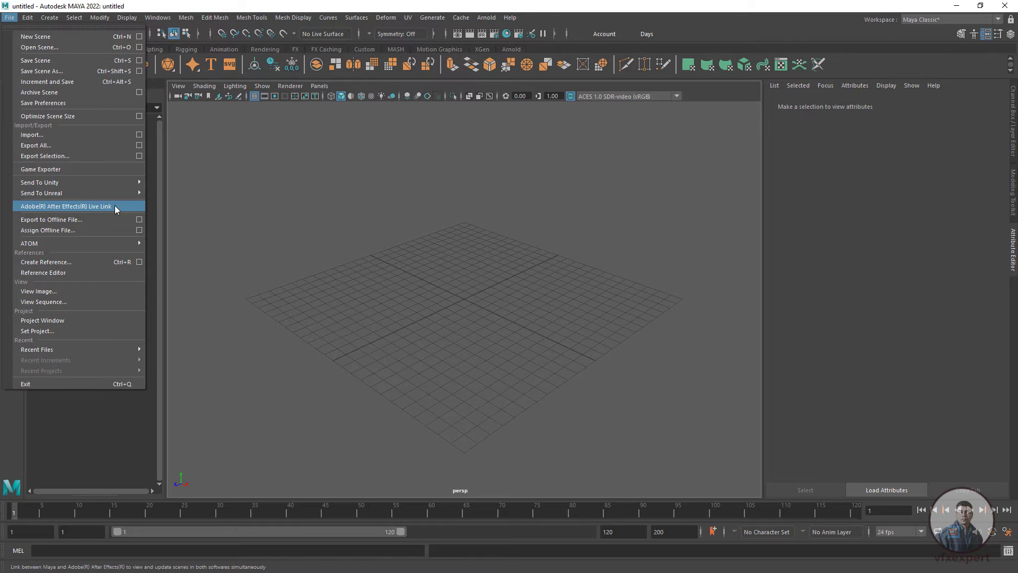
{"action": "left_click", "coordinate": [237, 302]}
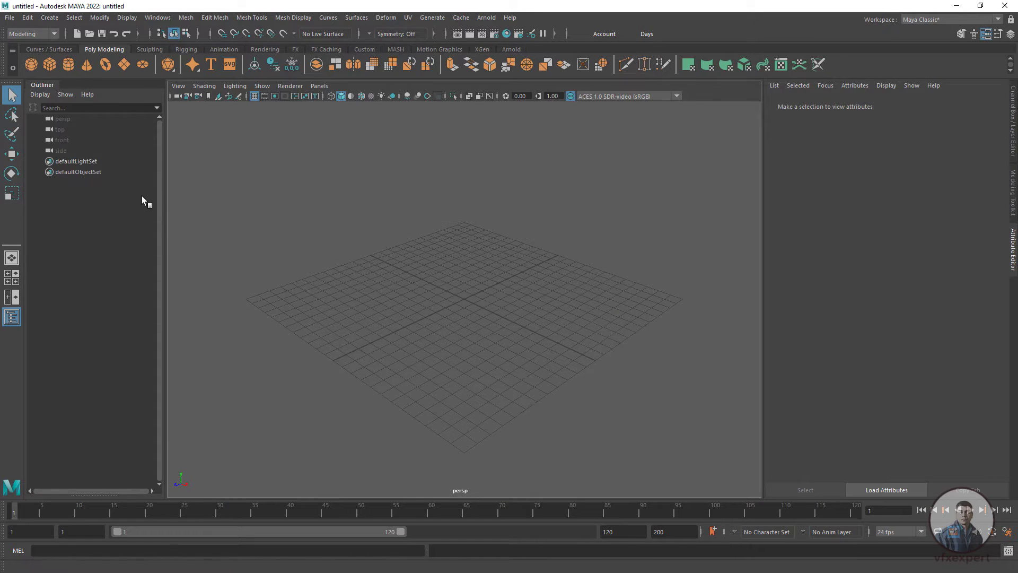
Step: Start the Adobe After Effects Live Link in Maya and place its window near the Outliner
{"action": "left_click", "coordinate": [10, 17]}
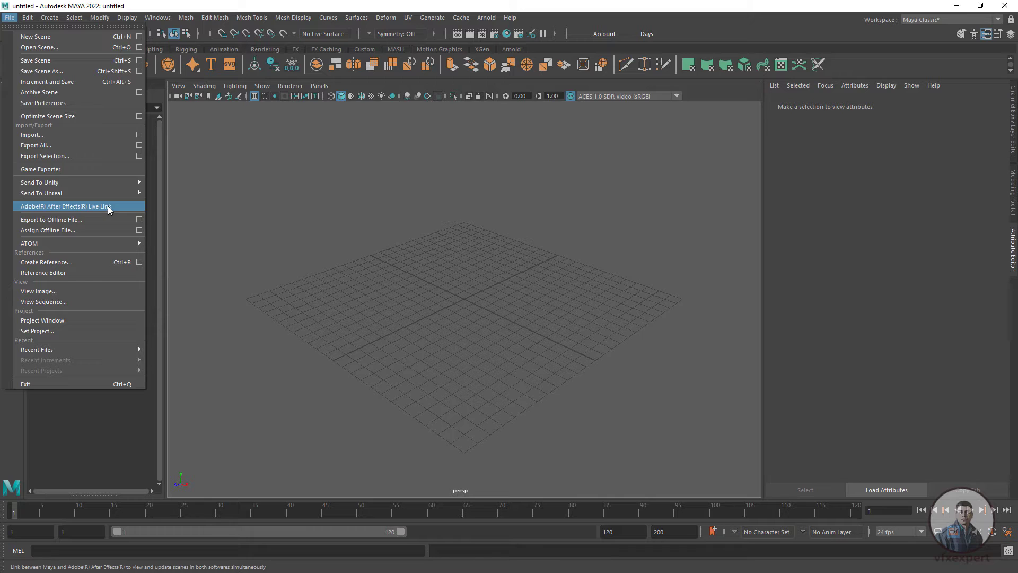
{"action": "left_click", "coordinate": [80, 206]}
{"action": "left_click_drag", "start_coordinate": [205, 106], "coordinate": [211, 117]}
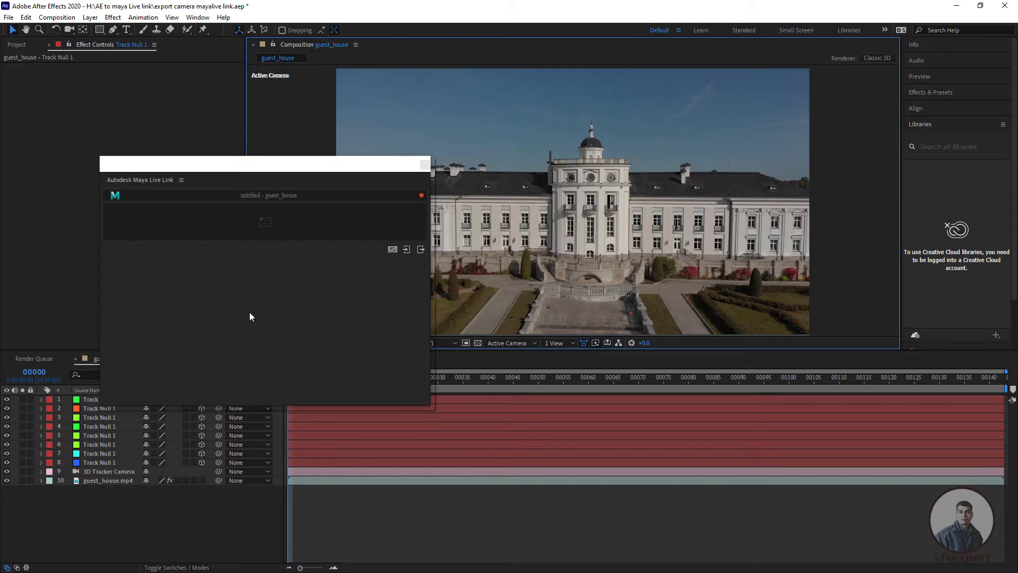
Step: Switch to After Effects, move the Live Link window aside and check the guest_house composition's frame rate in the project
{"action": "left_click_drag", "start_coordinate": [316, 173], "coordinate": [594, 245]}
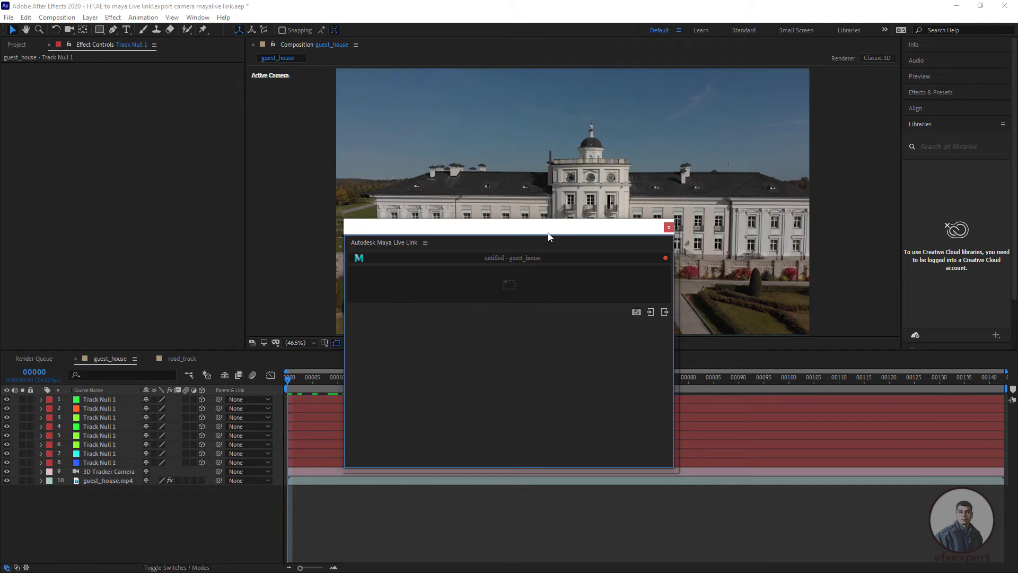
{"action": "left_click_drag", "start_coordinate": [547, 235], "coordinate": [279, 238]}
{"action": "key", "text": "alt+Tab"}
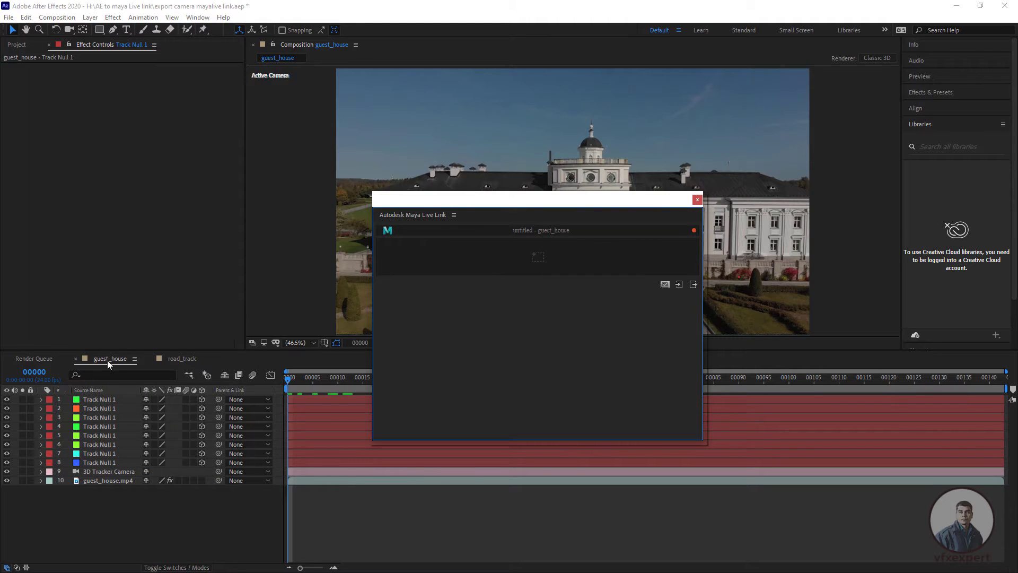
{"action": "left_click", "coordinate": [113, 358]}
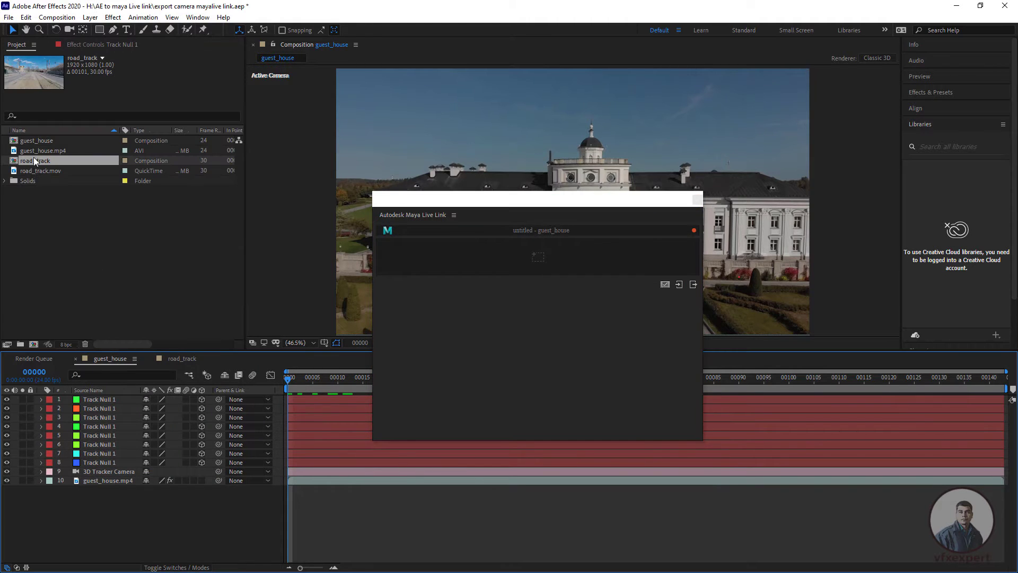
{"action": "left_click", "coordinate": [53, 140]}
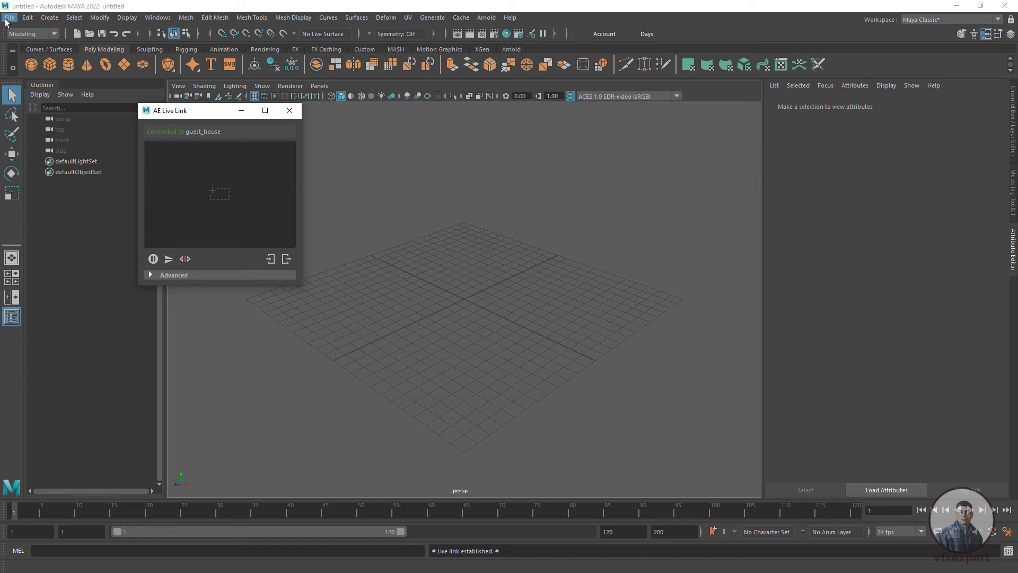
Step: Switch to Maya and create a new scene with the time unit set to 24 fps
{"action": "left_click", "coordinate": [8, 18]}
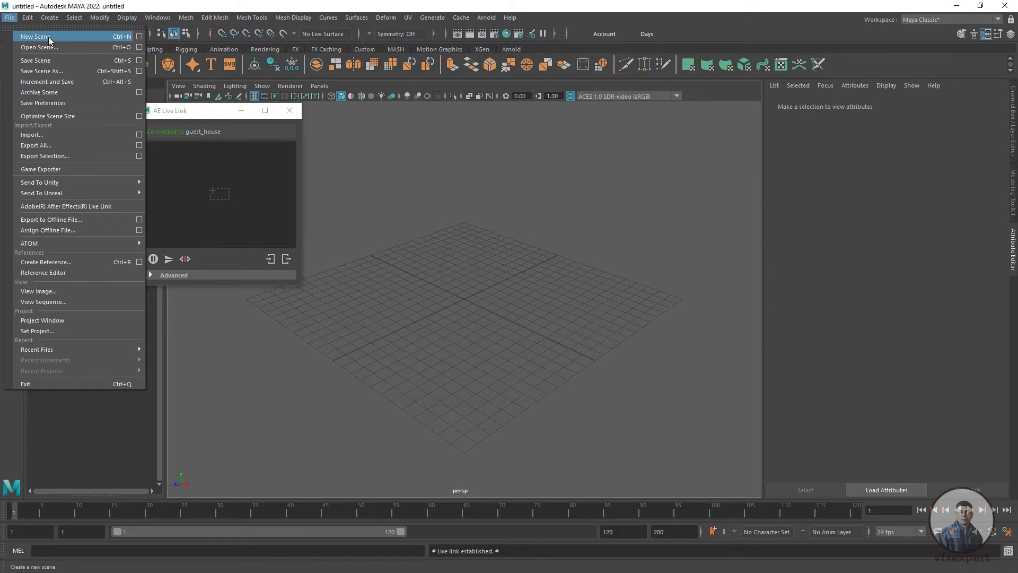
{"action": "left_click", "coordinate": [158, 18]}
{"action": "left_click", "coordinate": [9, 18]}
{"action": "left_click", "coordinate": [139, 36]}
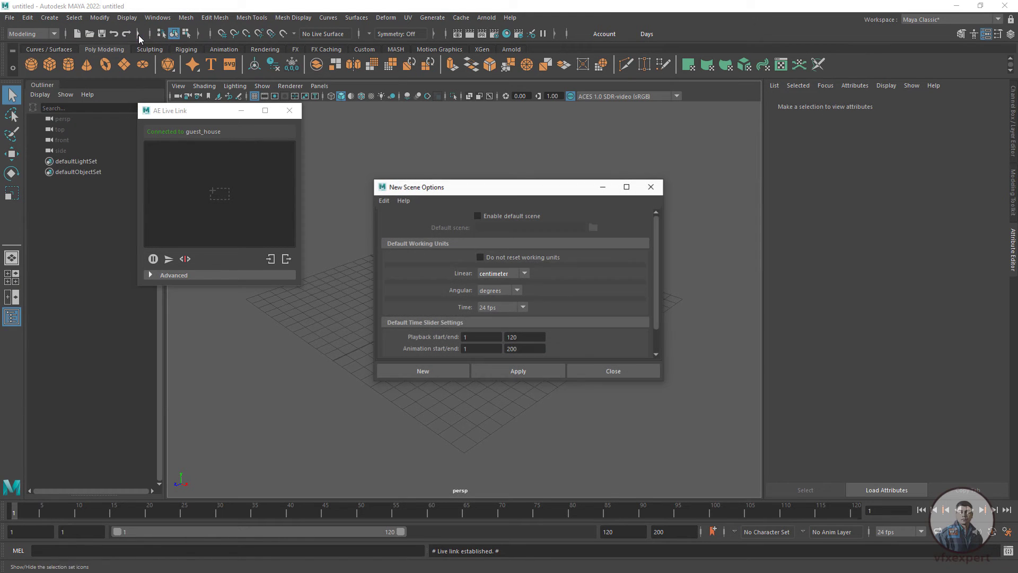
{"action": "left_click", "coordinate": [488, 312]}
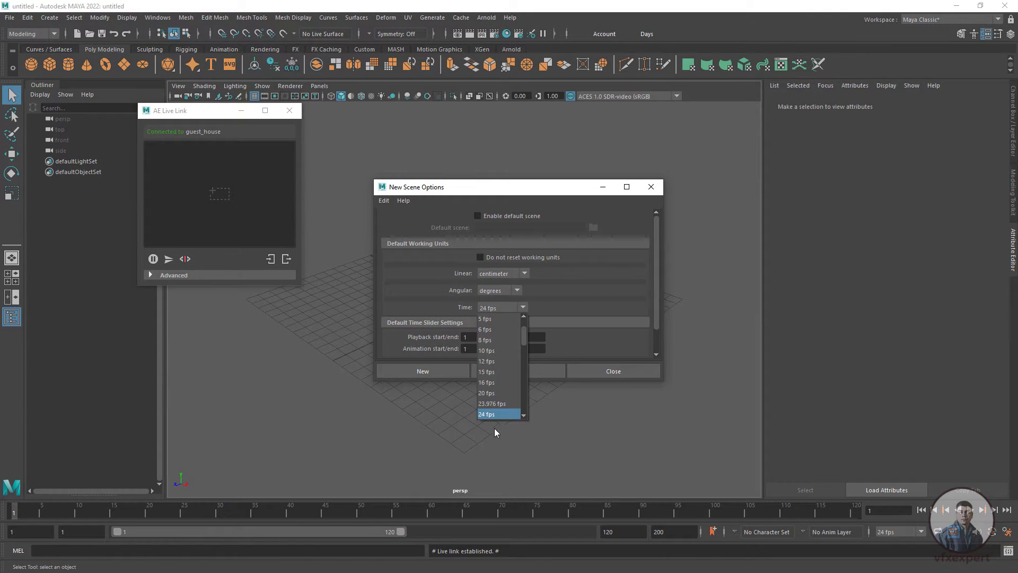
{"action": "left_click", "coordinate": [498, 415]}
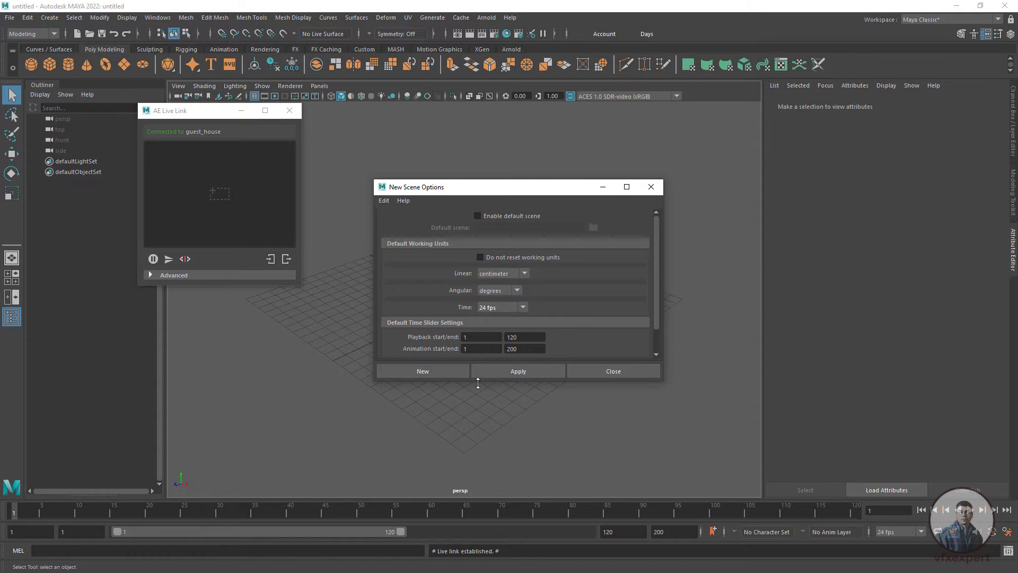
{"action": "left_click", "coordinate": [447, 371]}
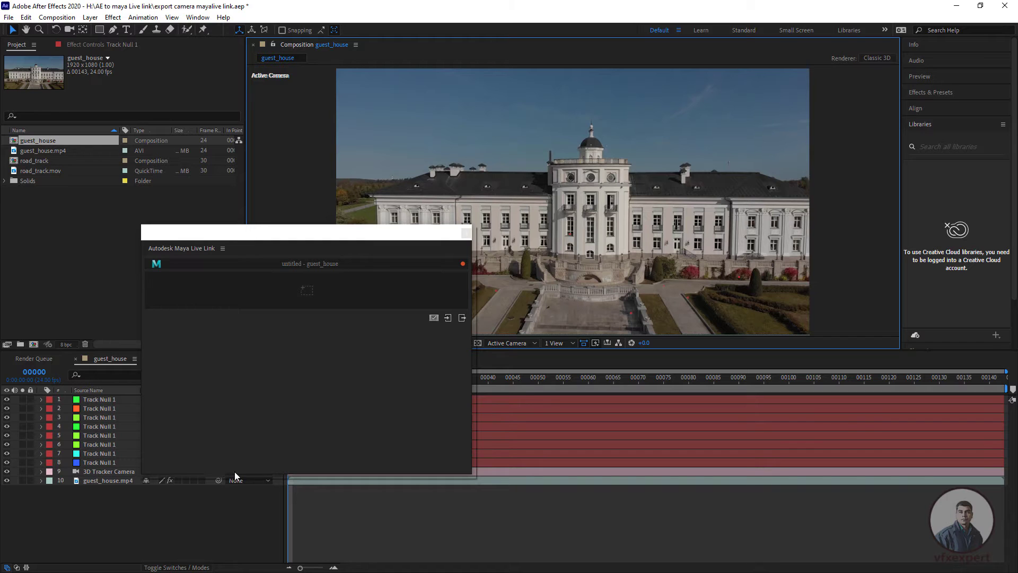
Step: Switch to After Effects, send the 3D Tracker Camera layer through Maya Live Link, and scrub the camera's animation in Maya
{"action": "left_click_drag", "start_coordinate": [370, 234], "coordinate": [337, 125]}
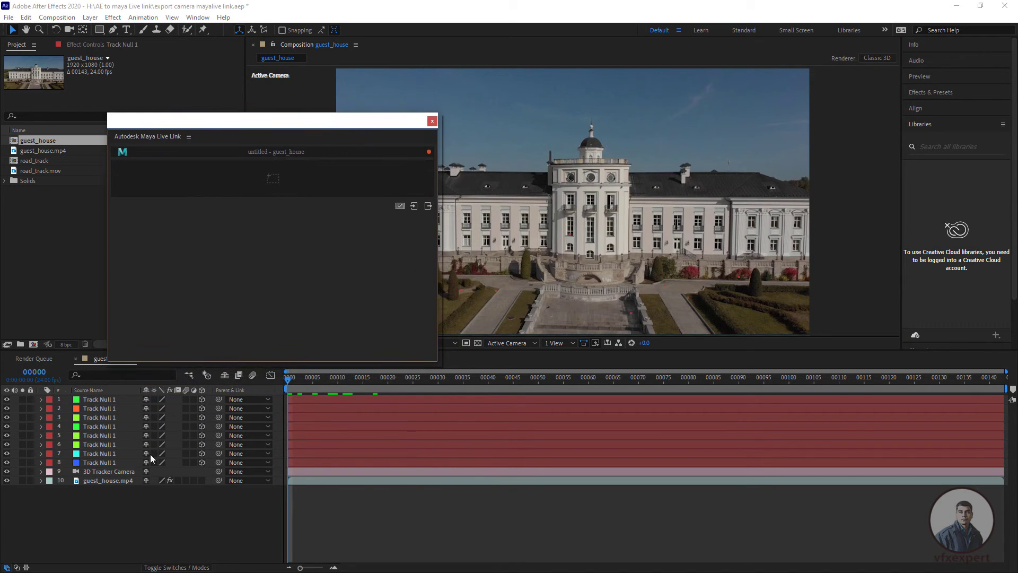
{"action": "left_click", "coordinate": [116, 471]}
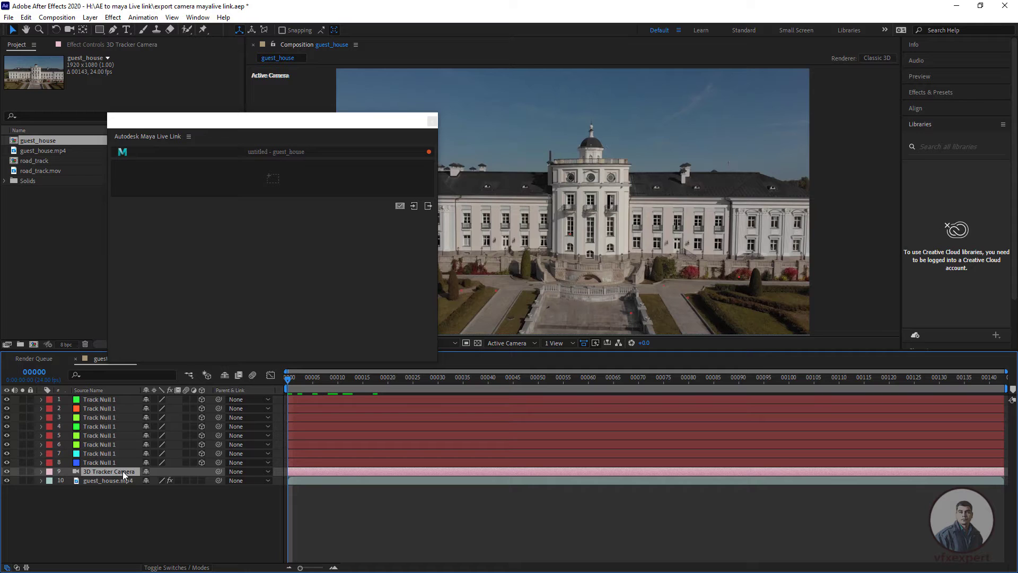
{"action": "left_click_drag", "start_coordinate": [122, 471], "coordinate": [280, 181]}
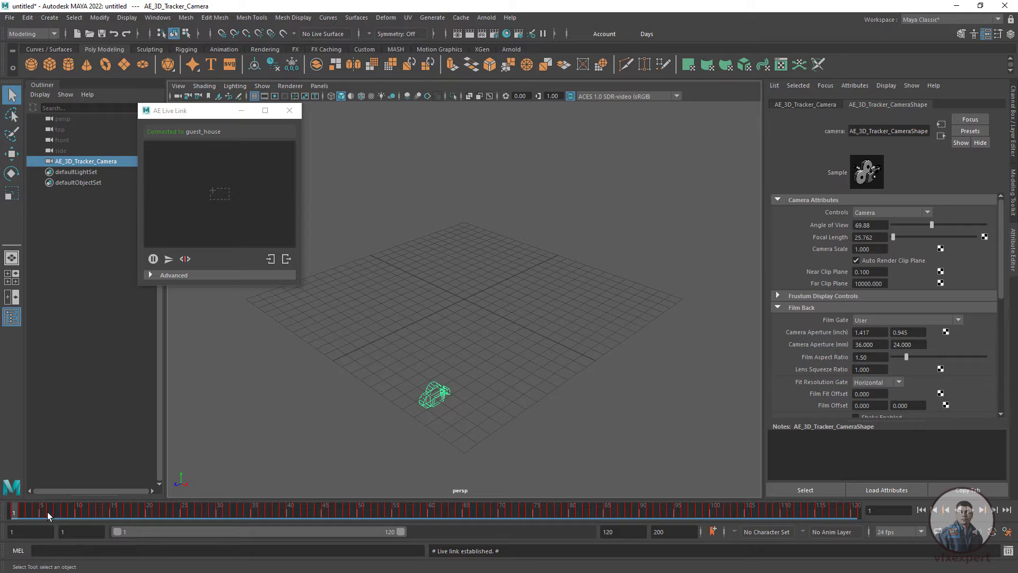
{"action": "left_click_drag", "start_coordinate": [45, 513], "coordinate": [637, 513]}
{"action": "left_click_drag", "start_coordinate": [557, 519], "coordinate": [15, 491]}
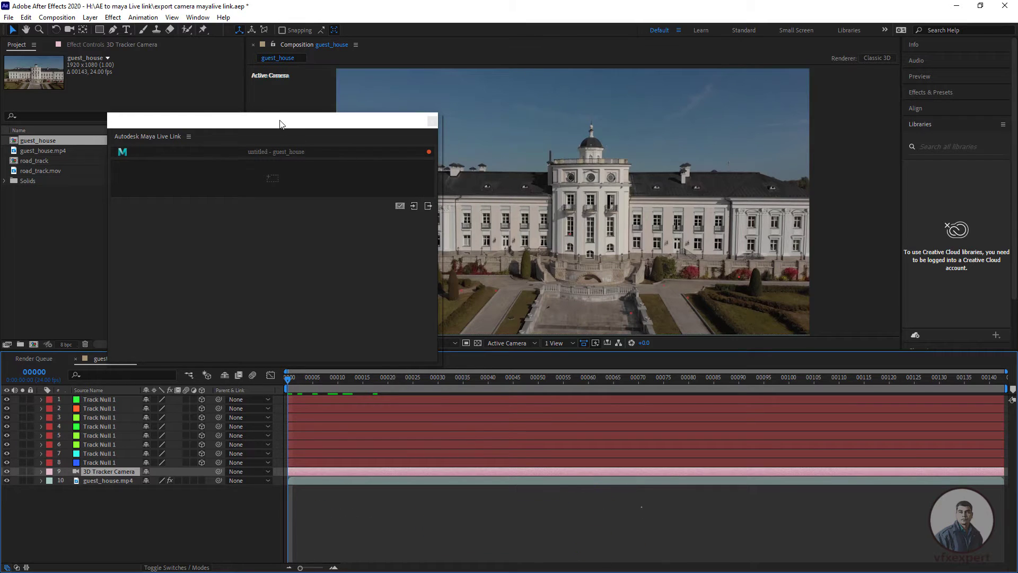
Step: Switch to After Effects and send all eight Track Null 1 layers to Maya through the Live Link
{"action": "left_click_drag", "start_coordinate": [280, 121], "coordinate": [290, 105]}
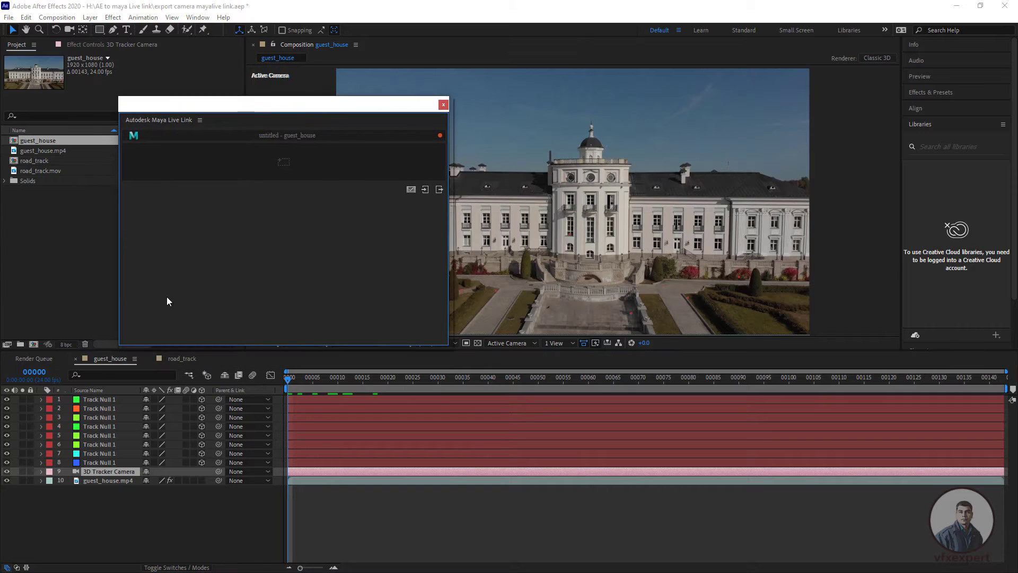
{"action": "left_click", "coordinate": [102, 462]}
{"action": "left_click", "coordinate": [108, 401], "text": "shift"}
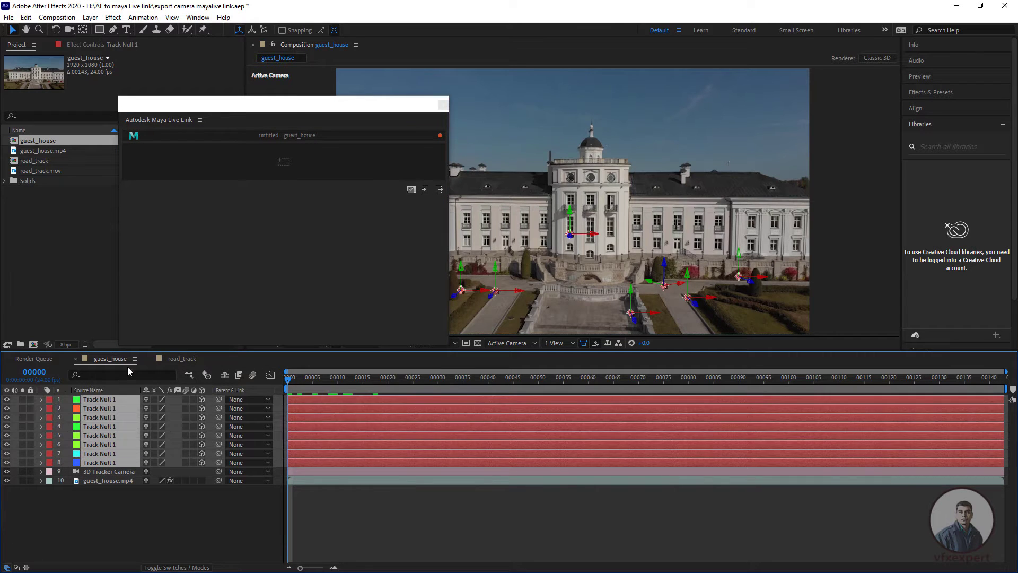
{"action": "left_click_drag", "start_coordinate": [105, 403], "coordinate": [282, 162]}
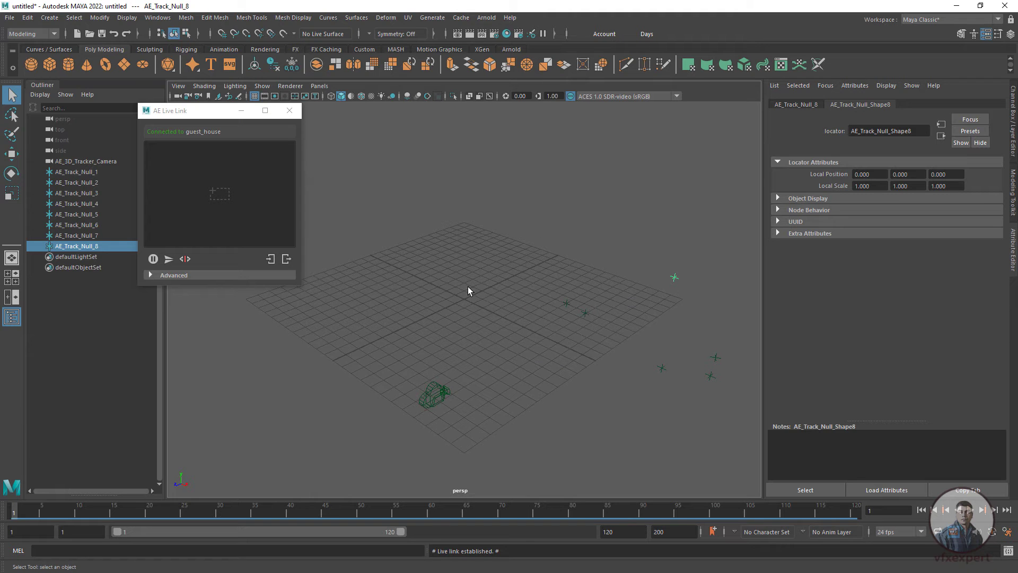
Step: Switch to Maya and examine the imported tracker camera and track null locators in the perspective view and Outliner
{"action": "left_click_drag", "start_coordinate": [239, 112], "coordinate": [255, 135]}
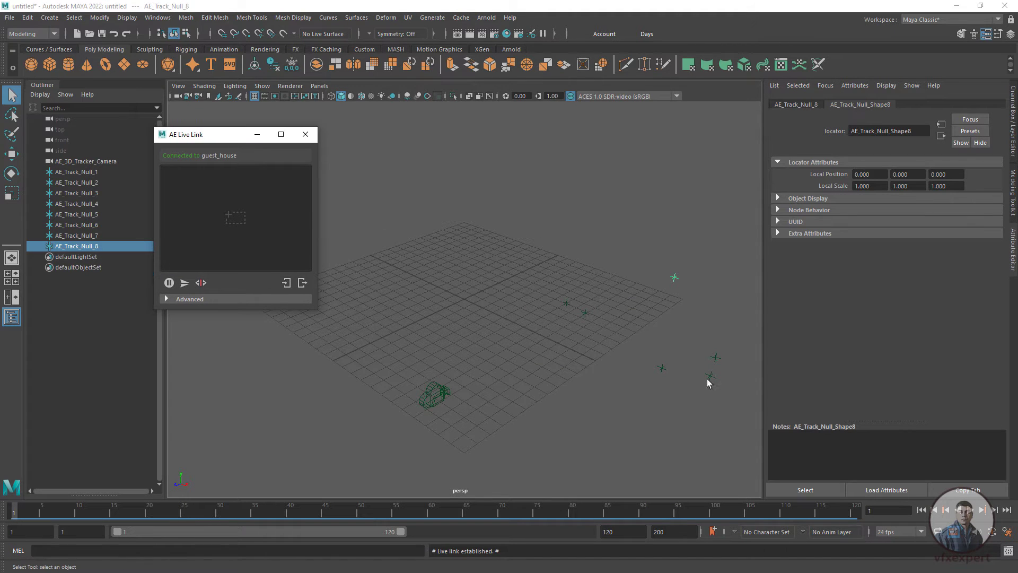
{"action": "left_click_drag", "start_coordinate": [554, 404], "coordinate": [614, 422], "text": "alt"}
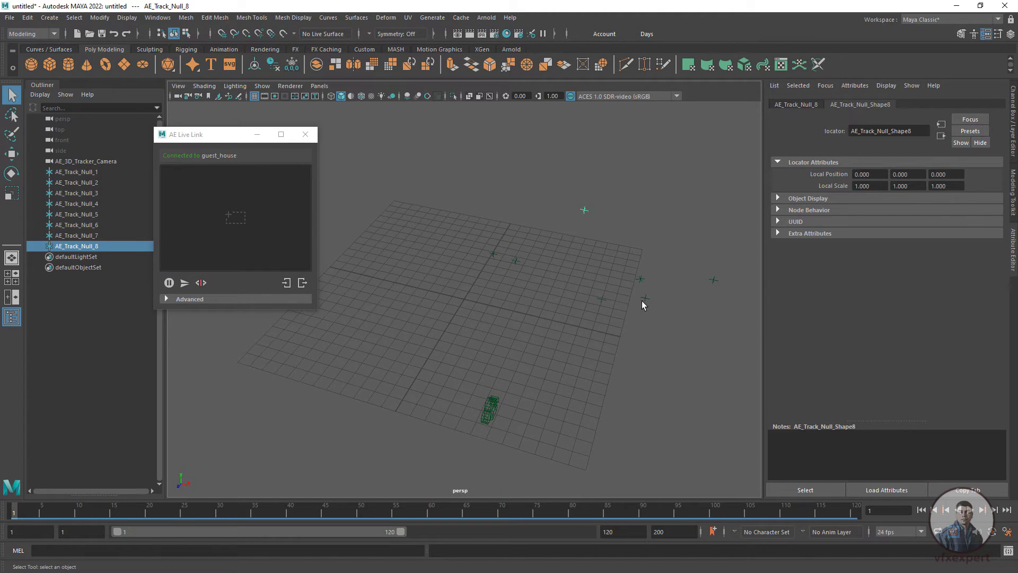
{"action": "left_click_drag", "start_coordinate": [466, 175], "coordinate": [760, 363]}
{"action": "left_click", "coordinate": [493, 409]}
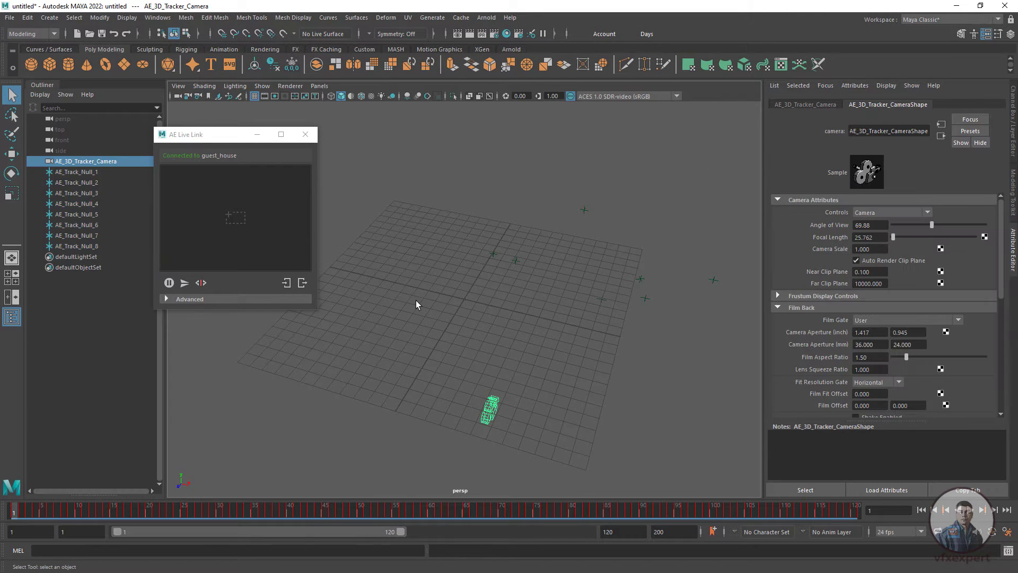
{"action": "left_click_drag", "start_coordinate": [213, 139], "coordinate": [224, 142]}
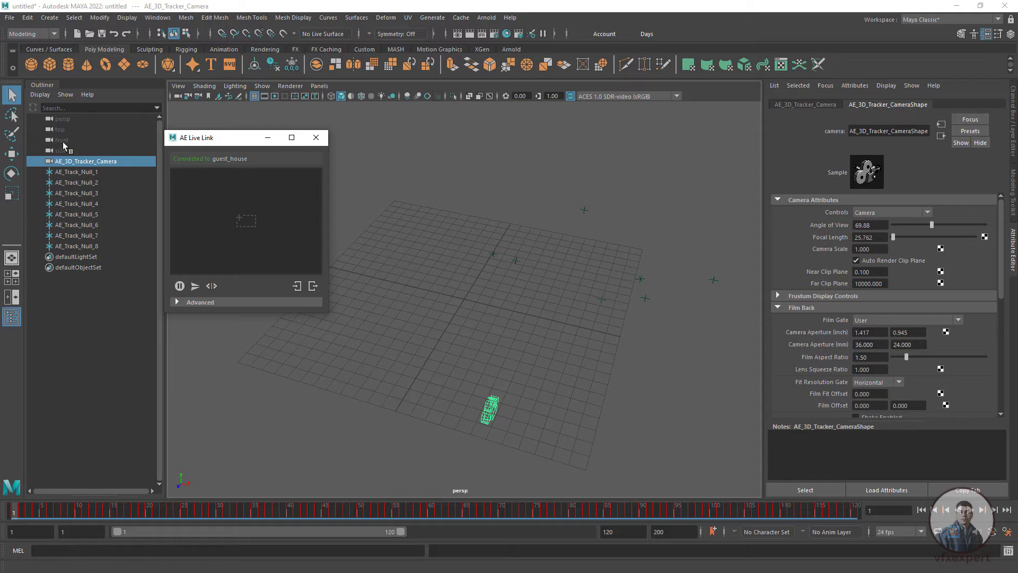
{"action": "left_click", "coordinate": [77, 172]}
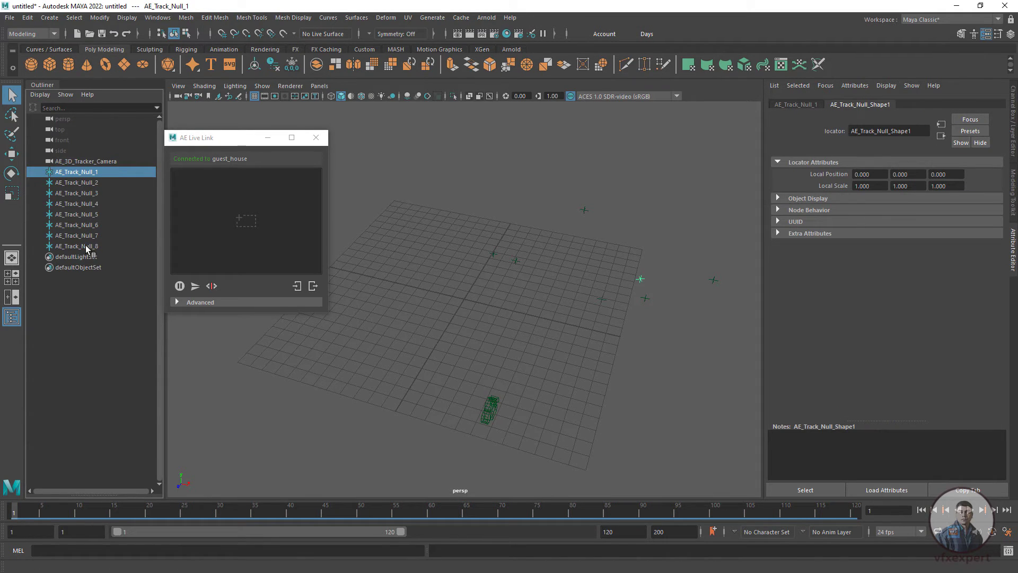
{"action": "left_click", "coordinate": [86, 247], "text": "shift"}
{"action": "left_click", "coordinate": [88, 161]}
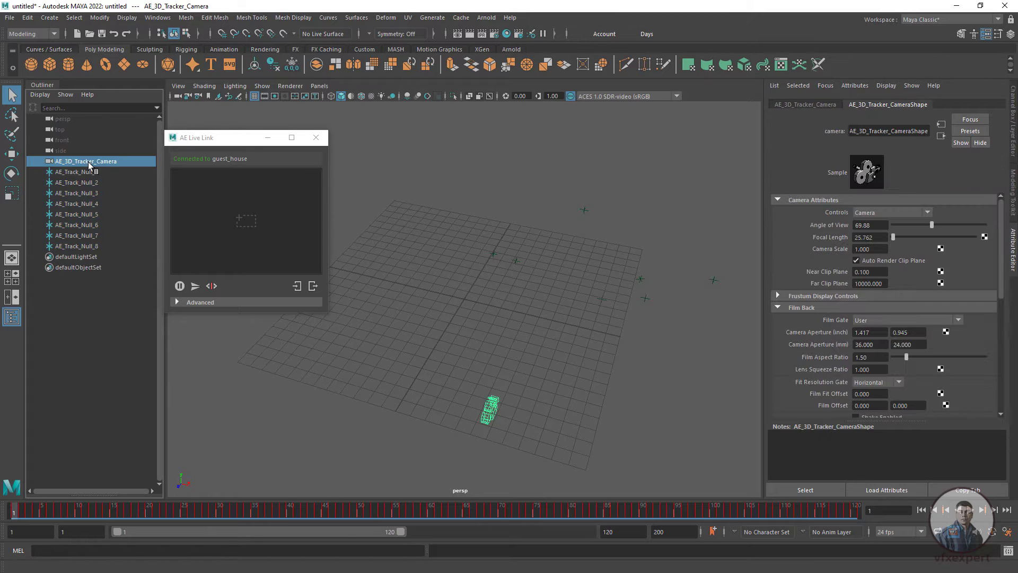
{"action": "left_click", "coordinate": [100, 335]}
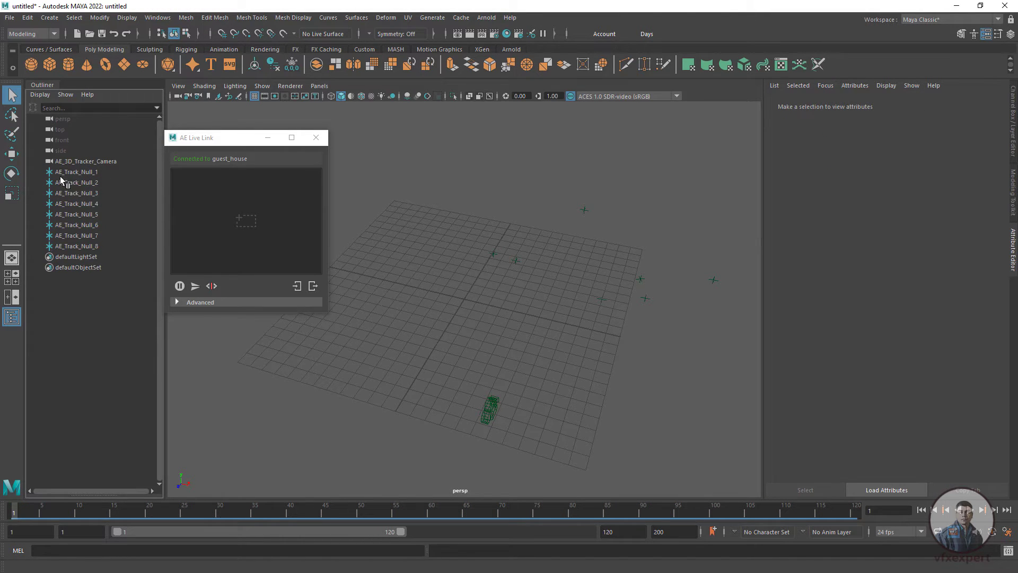
Step: Group AE_Track_Null_1 through AE_Track_Null_8 and name the group locatots
{"action": "left_click", "coordinate": [78, 172]}
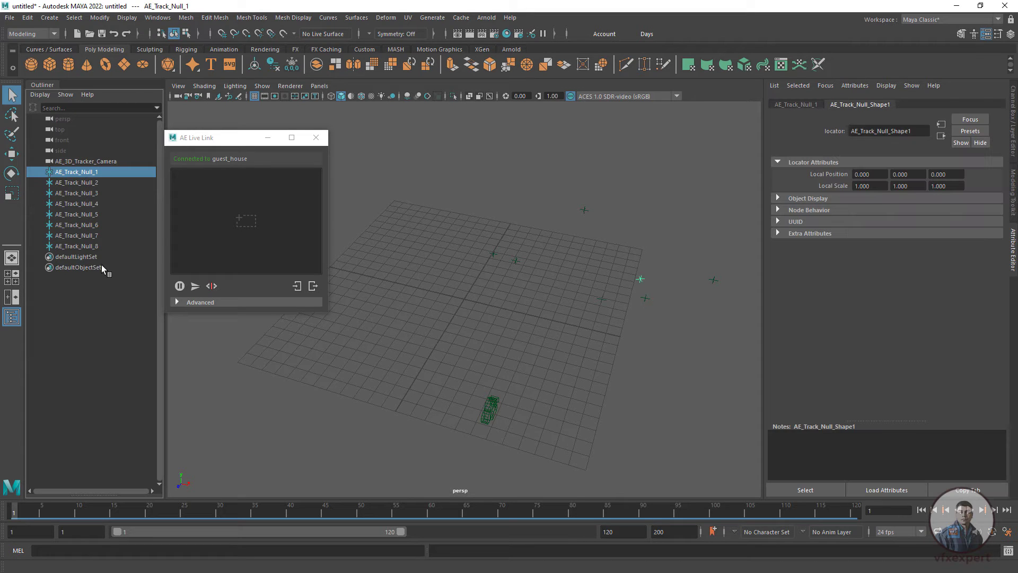
{"action": "left_click", "coordinate": [88, 247], "text": "shift"}
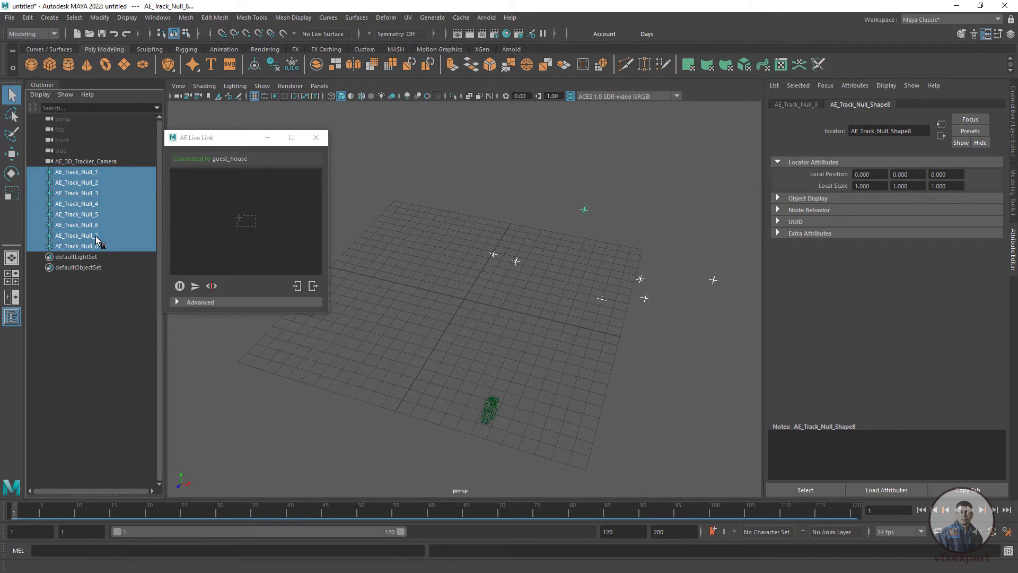
{"action": "key", "text": "ctrl+g"}
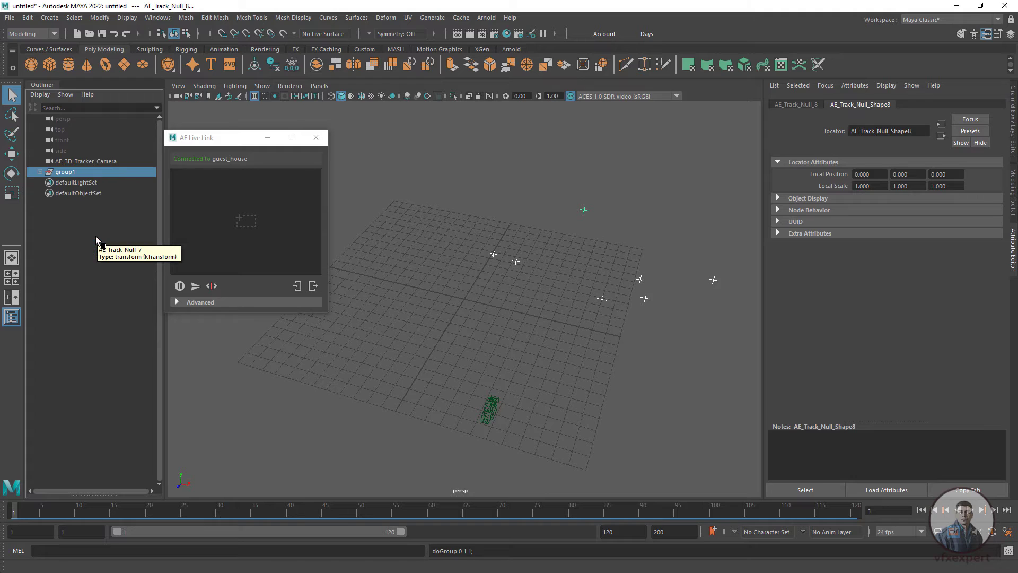
{"action": "double_click", "coordinate": [72, 173]}
{"action": "type", "text": "locatots"}
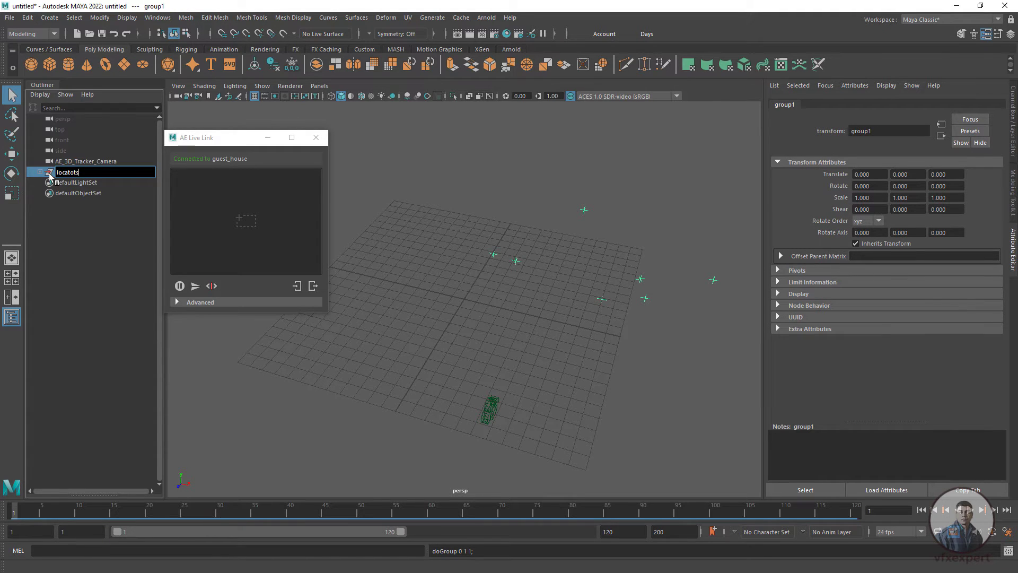
{"action": "left_click", "coordinate": [81, 243]}
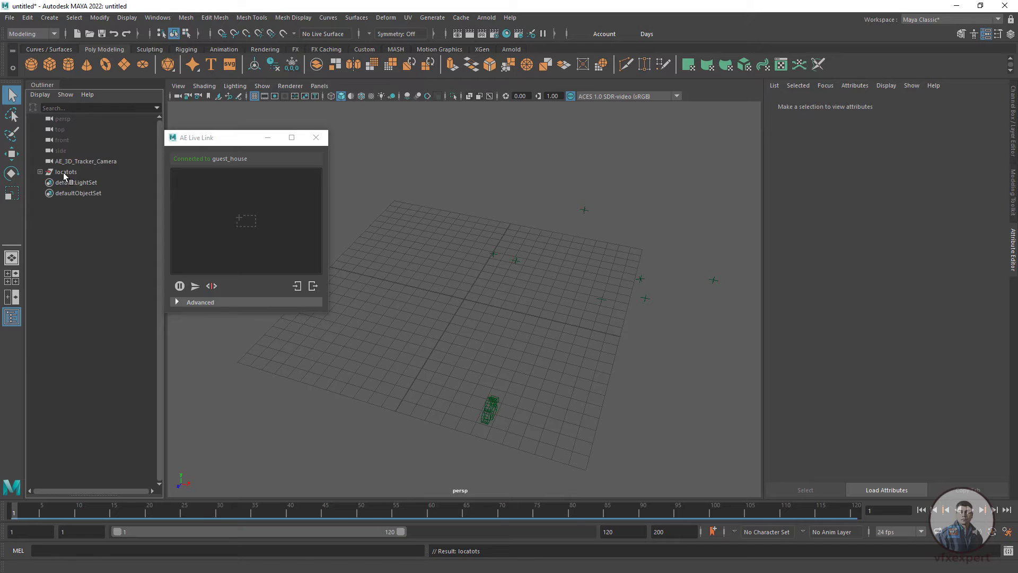
Step: Group AE_3D_Tracker_Camera together with the locatots group and name the new group scene_group
{"action": "left_click", "coordinate": [63, 173]}
{"action": "left_click", "coordinate": [94, 161], "text": "ctrl"}
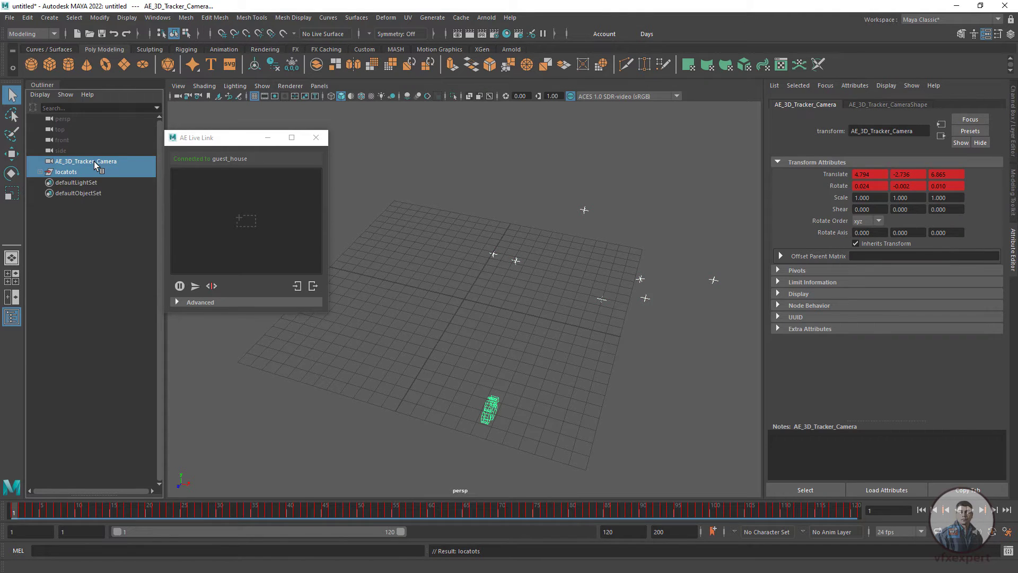
{"action": "key", "text": "ctrl+g"}
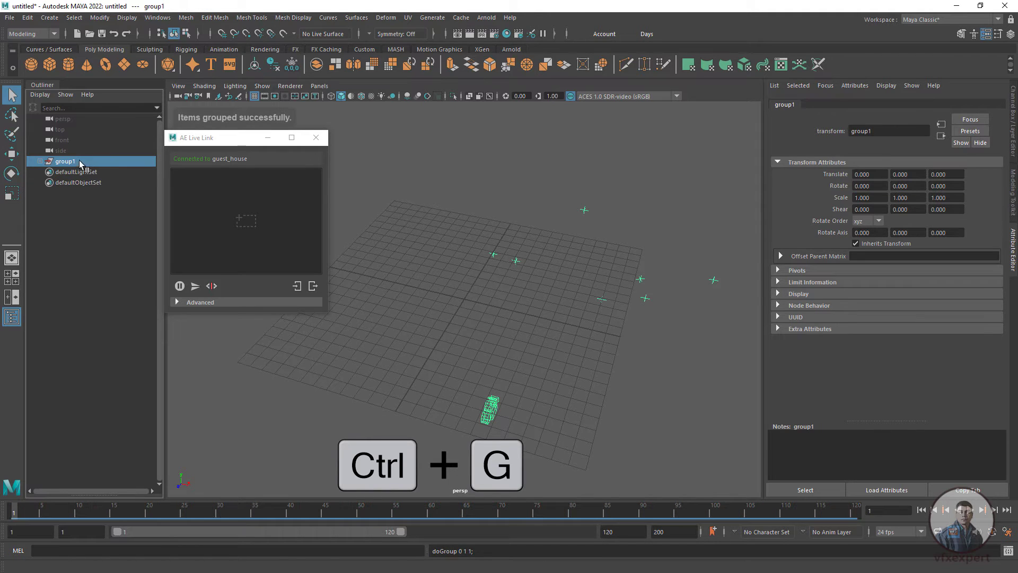
{"action": "double_click", "coordinate": [64, 162]}
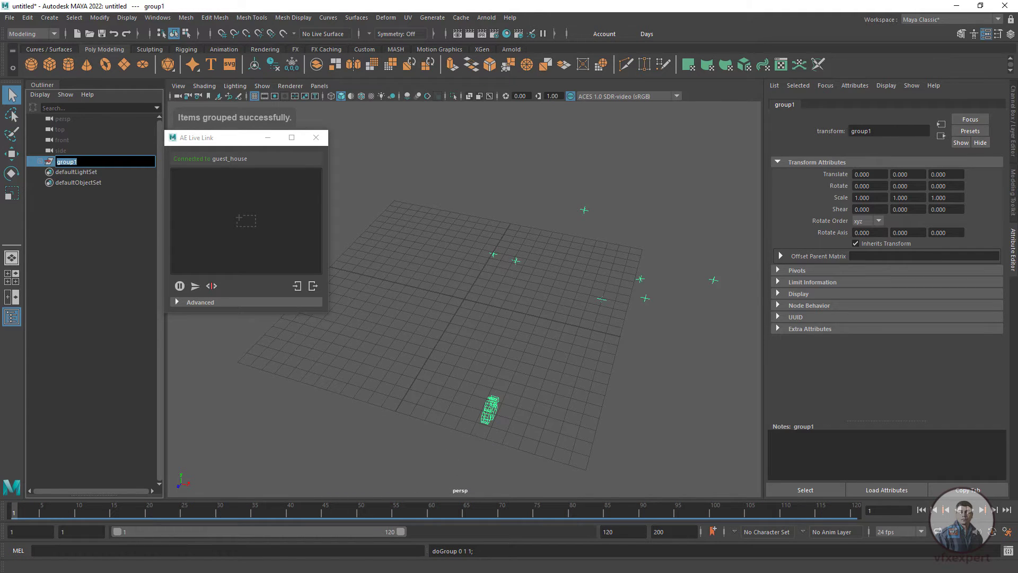
{"action": "type", "text": "scene_gro"}
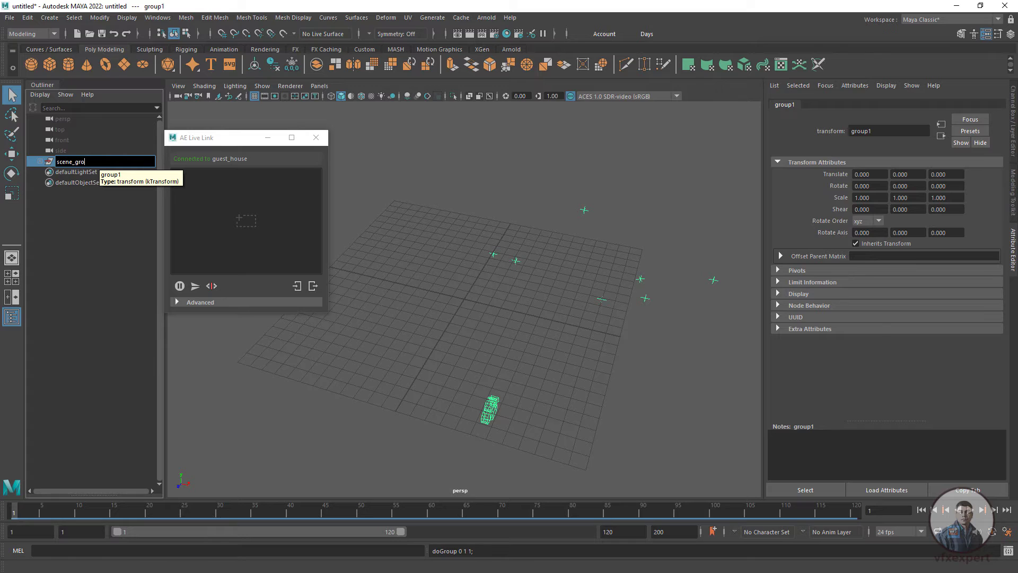
{"action": "type", "text": "up"}
{"action": "key", "text": "Return"}
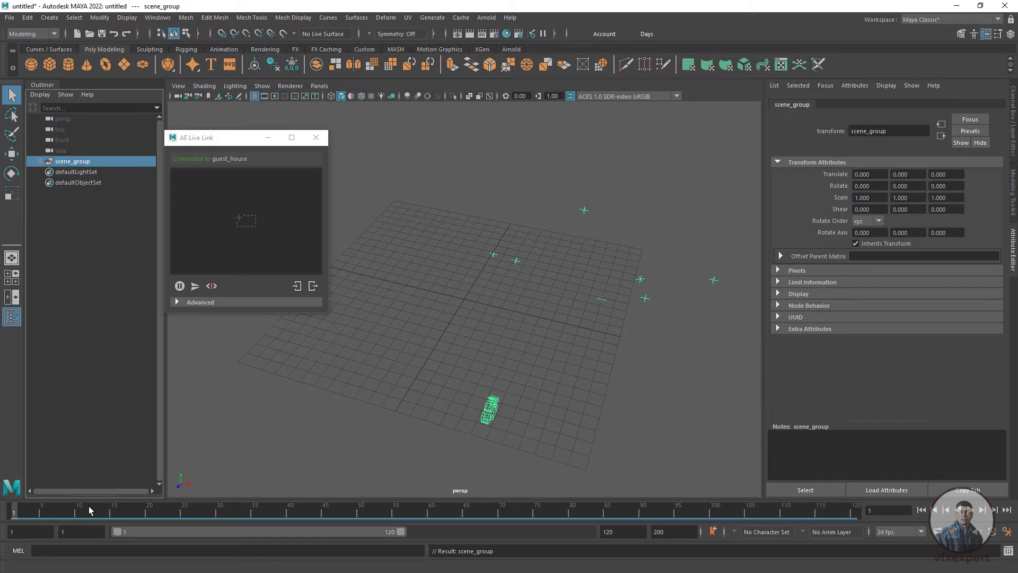
Step: Move the AE Live Link window clear of the viewport and look through AE_3D_Tracker_Camera in the viewport
{"action": "key", "text": "alt+v"}
{"action": "key", "text": "alt+v"}
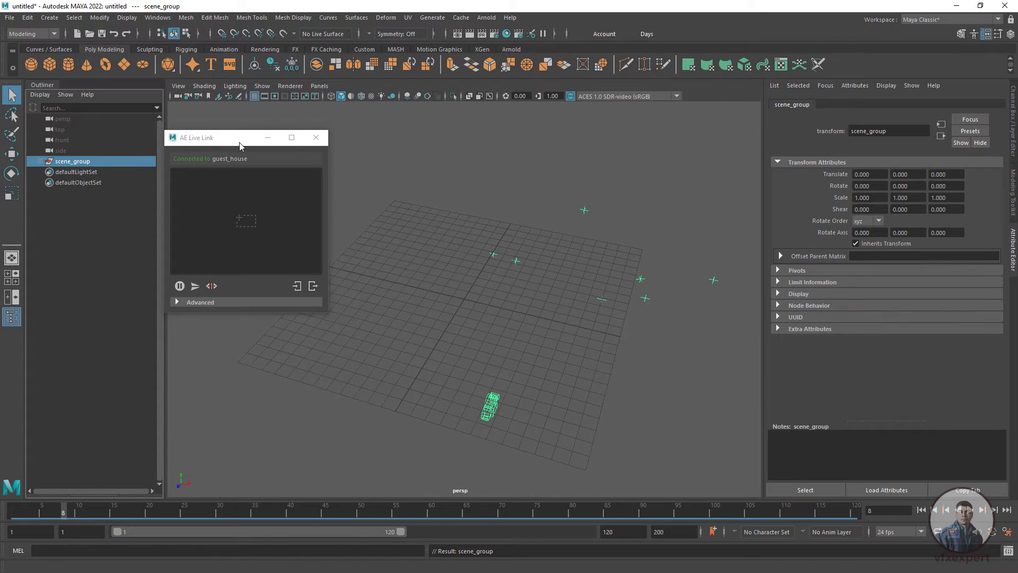
{"action": "left_click_drag", "start_coordinate": [240, 141], "coordinate": [87, 251]}
{"action": "left_click", "coordinate": [319, 86]}
{"action": "mouse_move", "coordinate": [349, 96]}
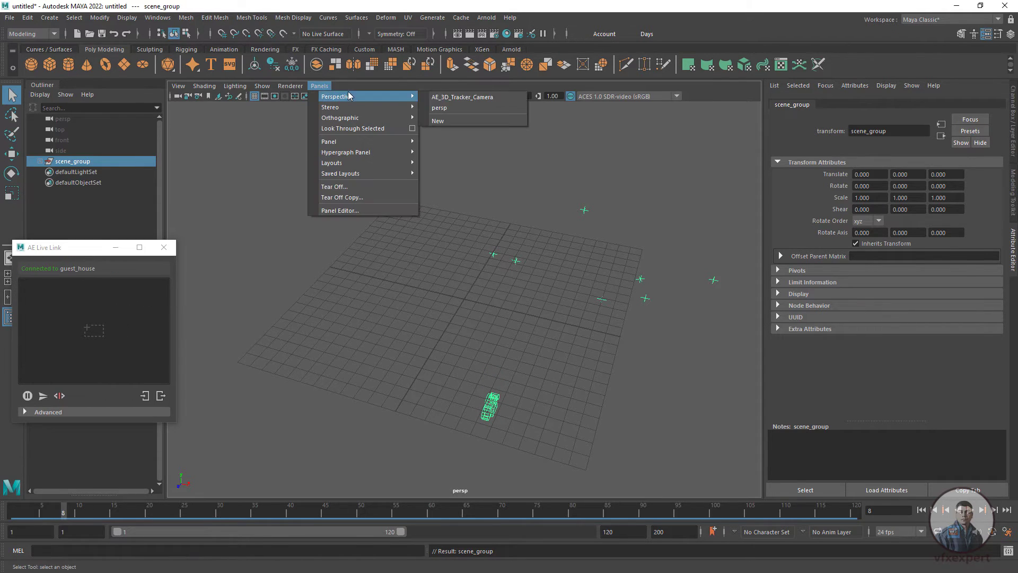
{"action": "left_click", "coordinate": [479, 97]}
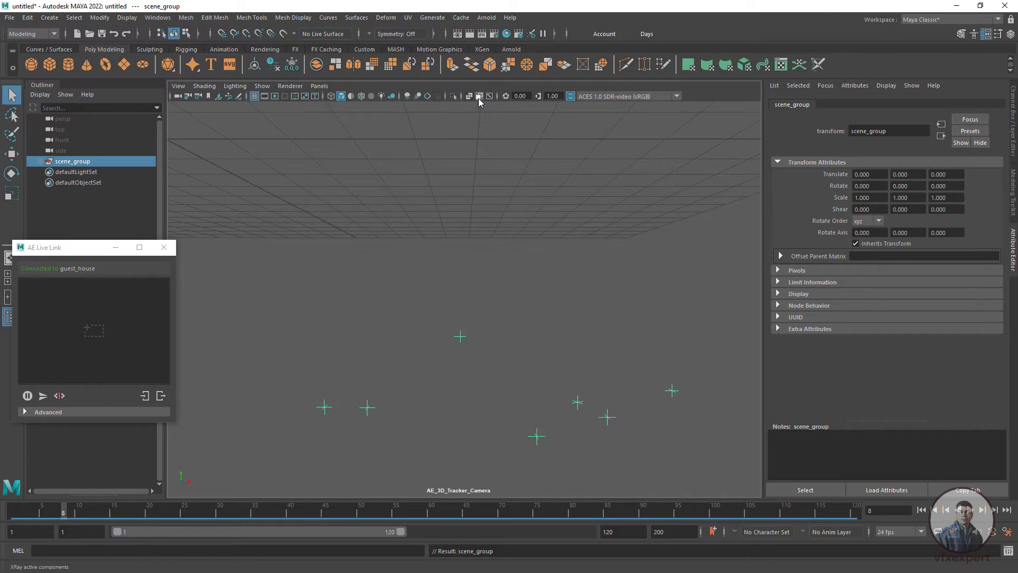
Step: Play the animation from frame 1 through the tracker camera and stop the playback
{"action": "left_click_drag", "start_coordinate": [23, 515], "coordinate": [2, 507]}
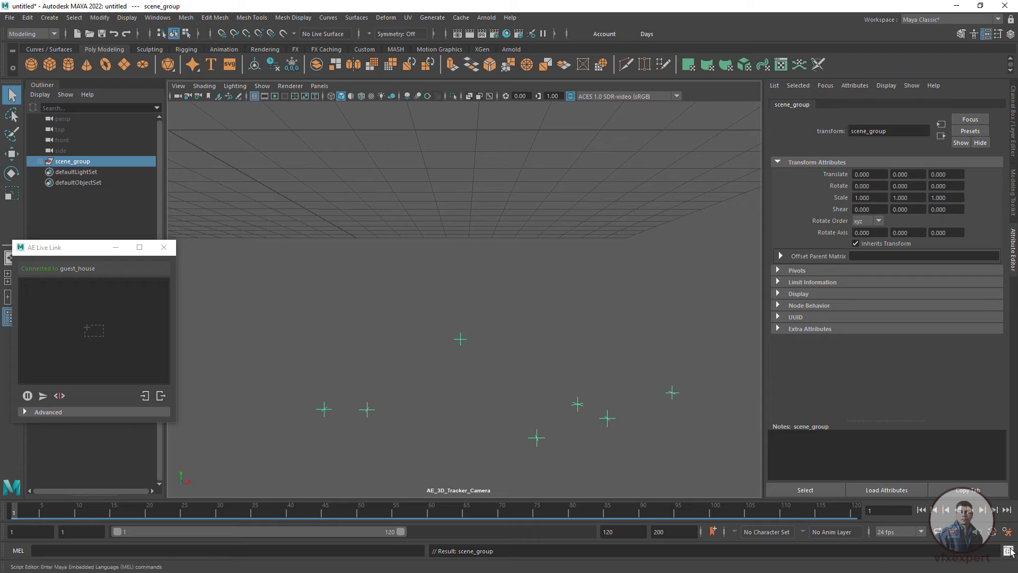
{"action": "left_click", "coordinate": [971, 509]}
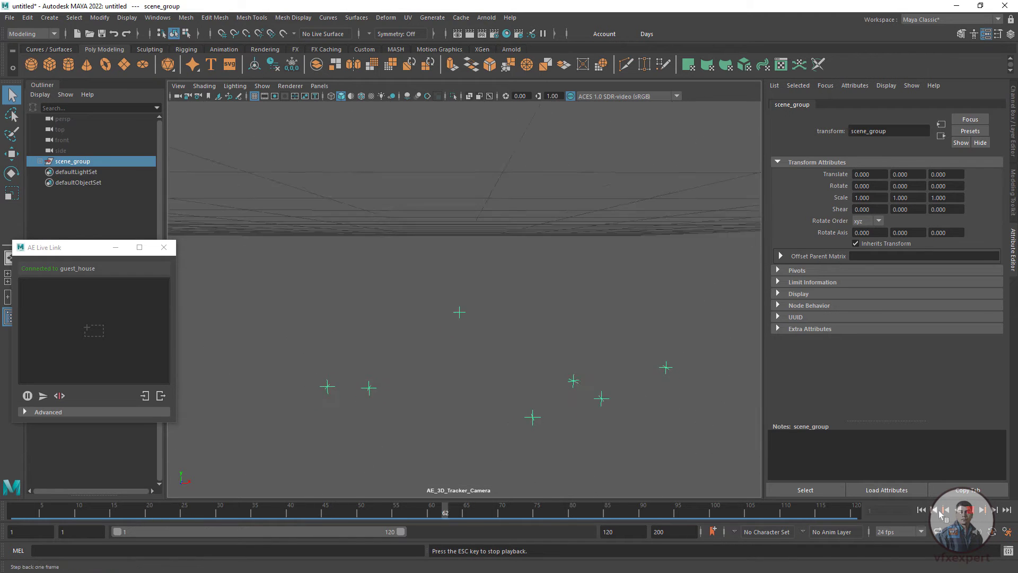
{"action": "left_click", "coordinate": [971, 510]}
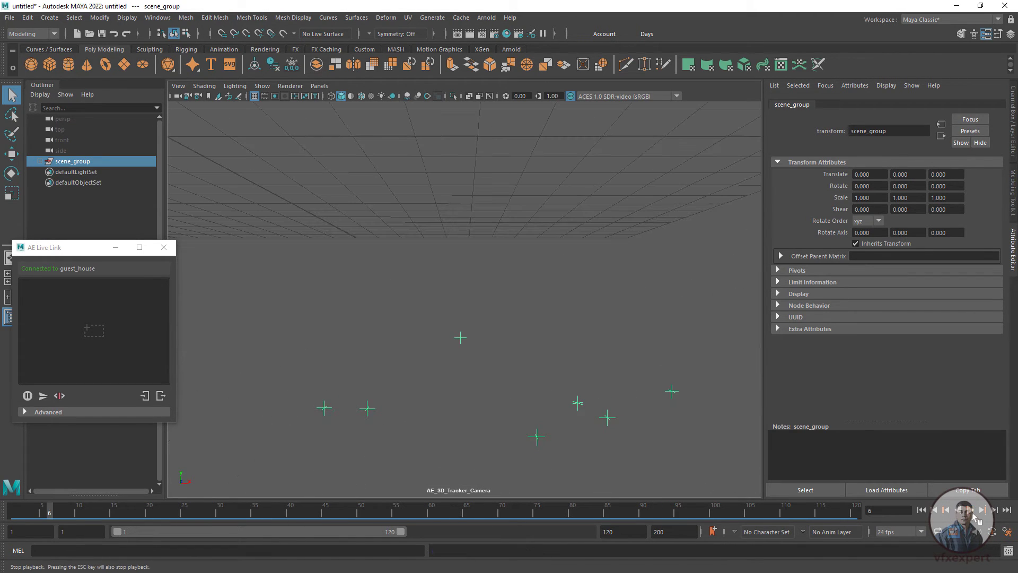
Step: Set the time slider's playback speed to 24 fps x 1 and save the preferences
{"action": "left_click", "coordinate": [1007, 532]}
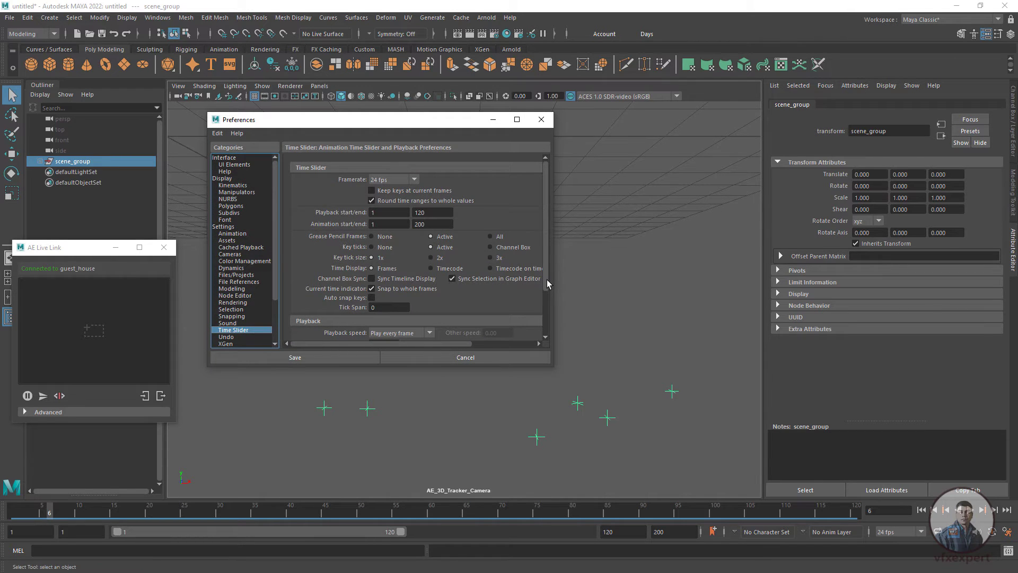
{"action": "scroll", "coordinate": [547, 281], "scroll_direction": "down", "scroll_amount": 3}
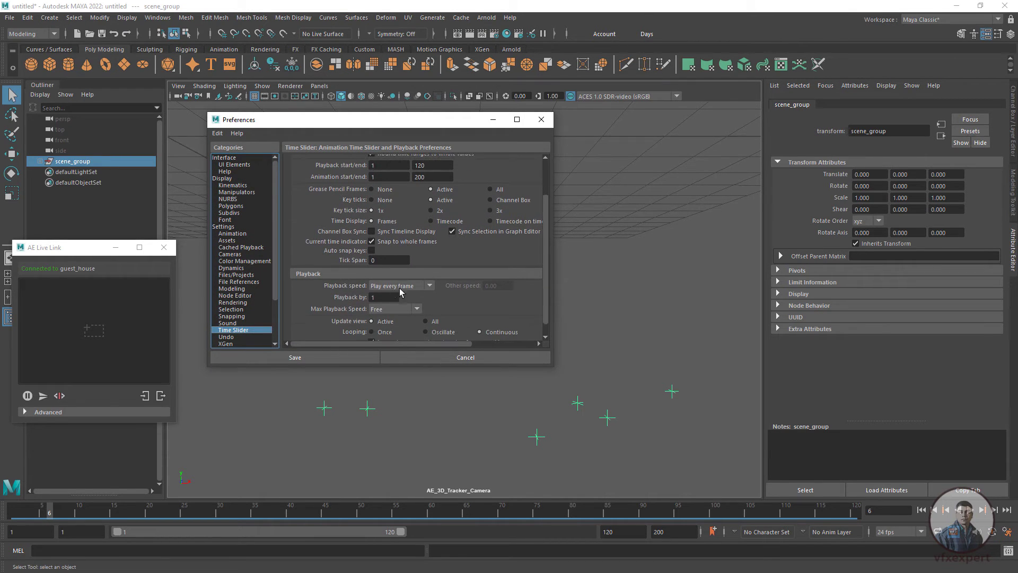
{"action": "left_click", "coordinate": [430, 286]}
{"action": "left_click", "coordinate": [383, 307]}
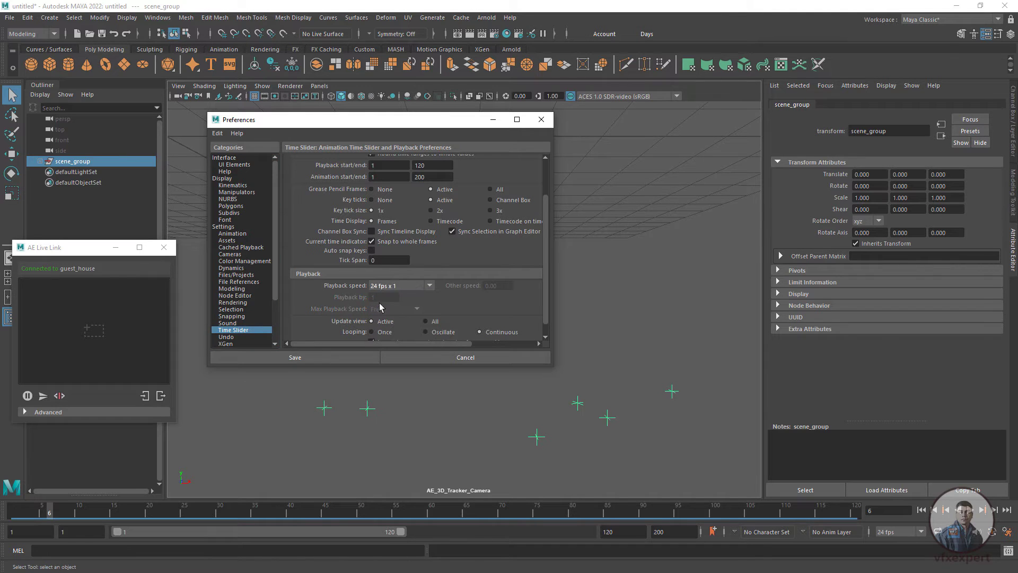
{"action": "left_click", "coordinate": [332, 359]}
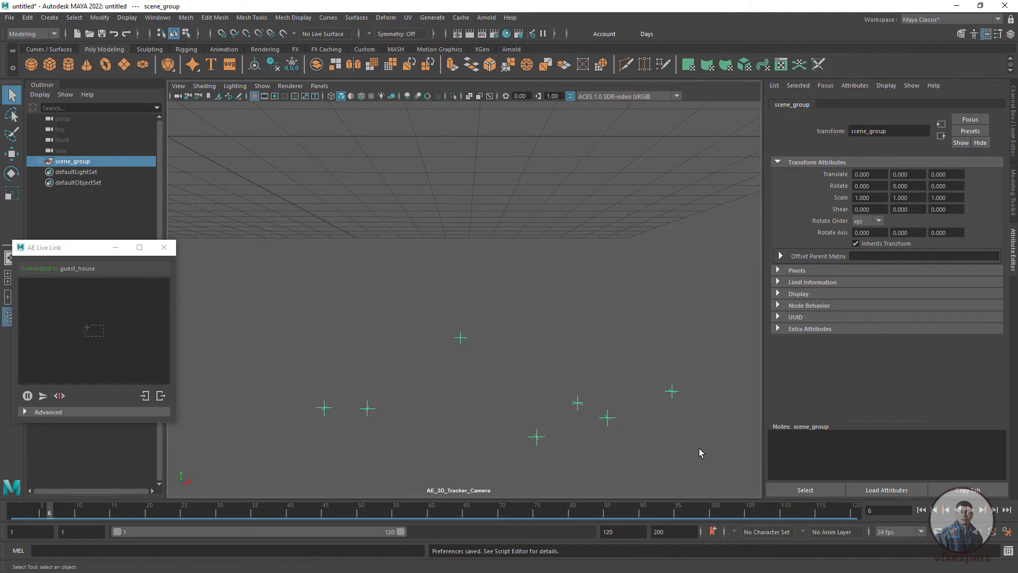
Step: Play and scrub the tracker camera's animation at the new playback speed and return to frame 1
{"action": "left_click", "coordinate": [983, 510]}
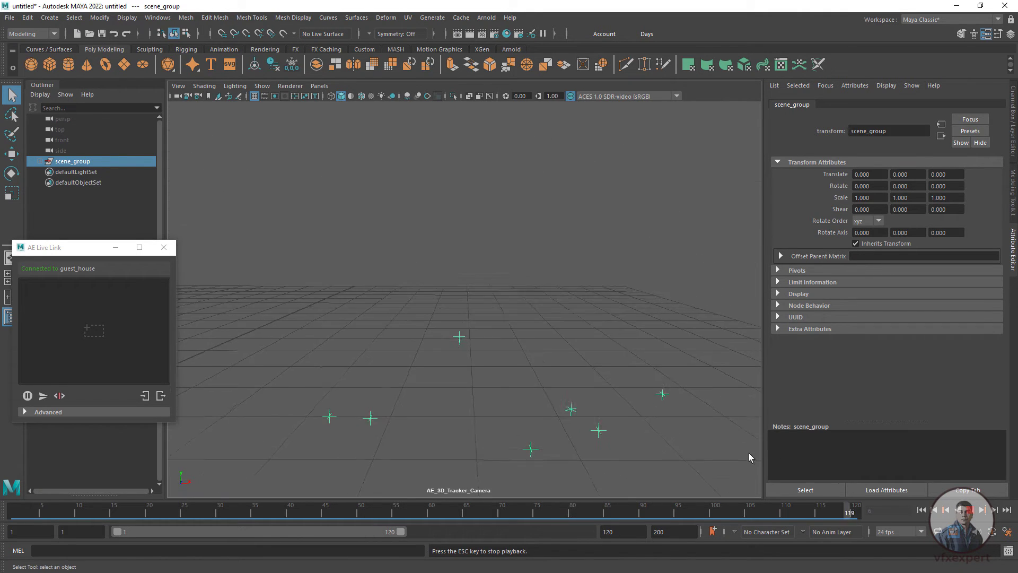
{"action": "key", "text": "Escape"}
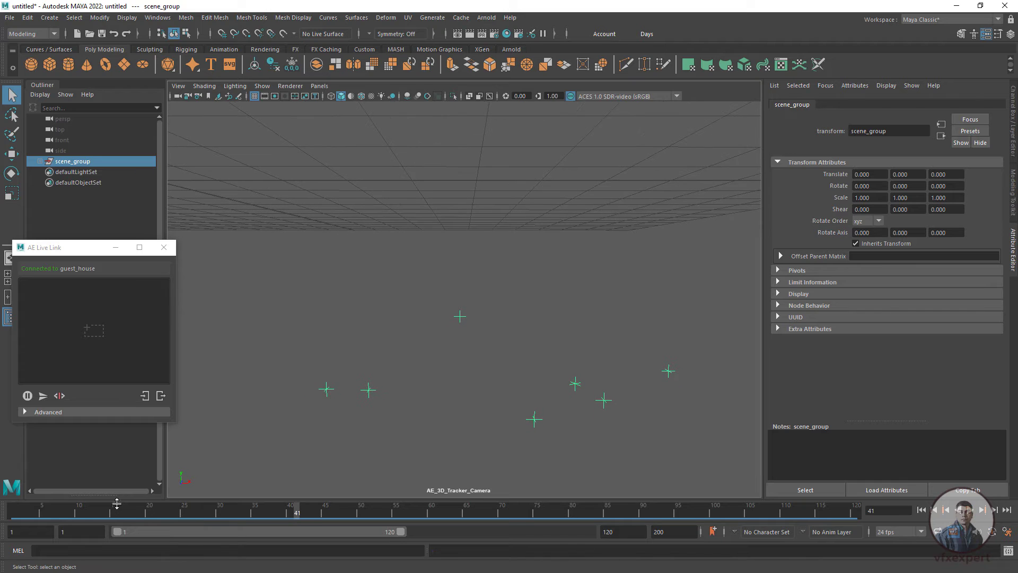
{"action": "left_click", "coordinate": [11, 518]}
{"action": "key", "text": "alt+v"}
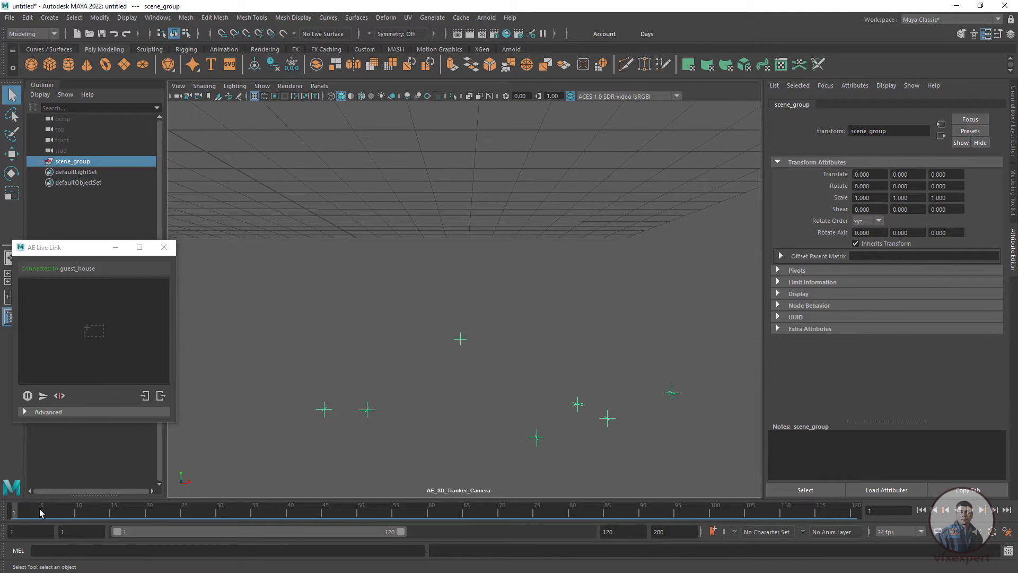
{"action": "left_click_drag", "start_coordinate": [163, 516], "coordinate": [2, 511]}
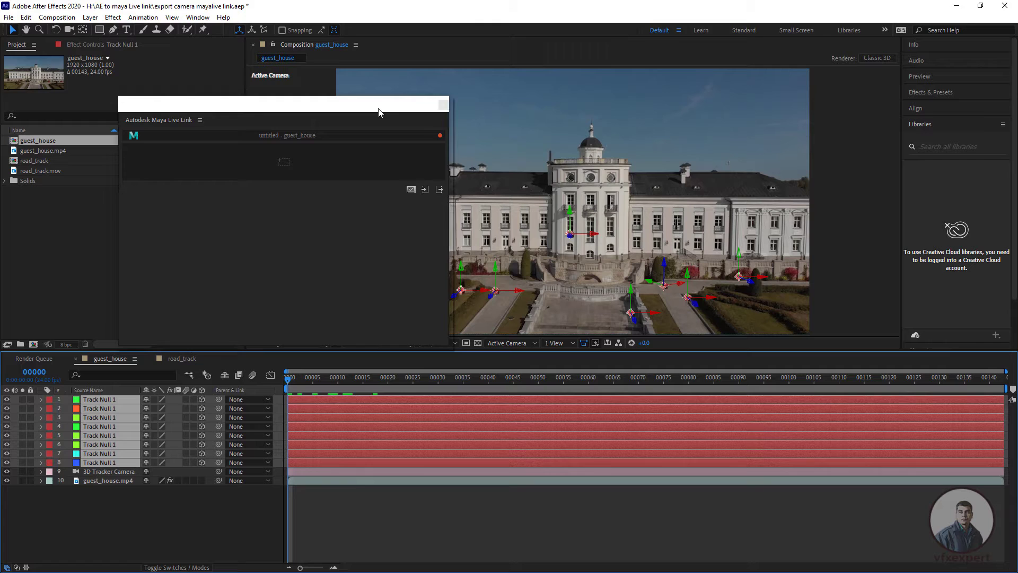
Step: Switch to After Effects, scrub the guest_house timeline, and toggle its time display to timecode and back to frames
{"action": "left_click", "coordinate": [328, 109]}
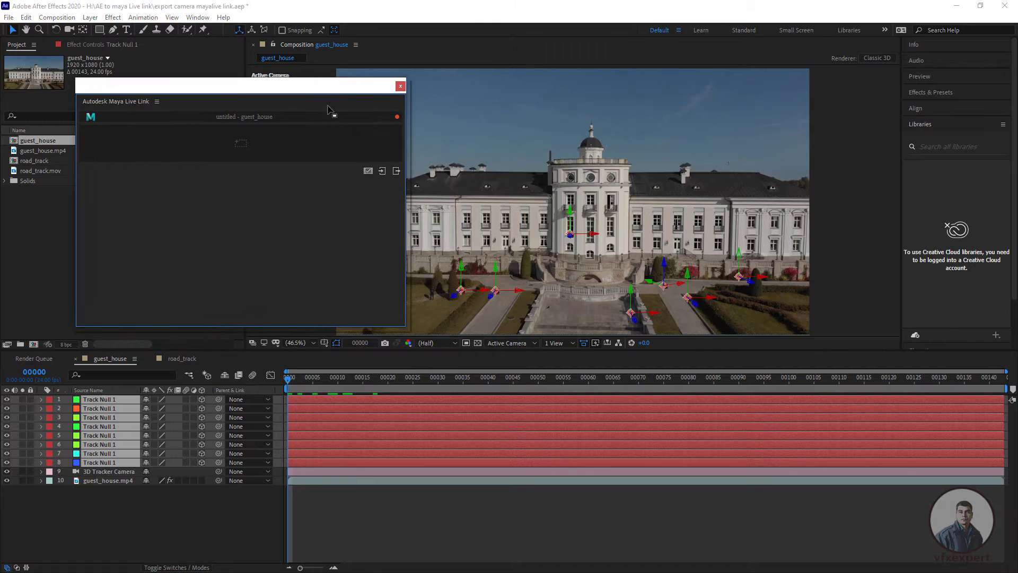
{"action": "left_click", "coordinate": [321, 380]}
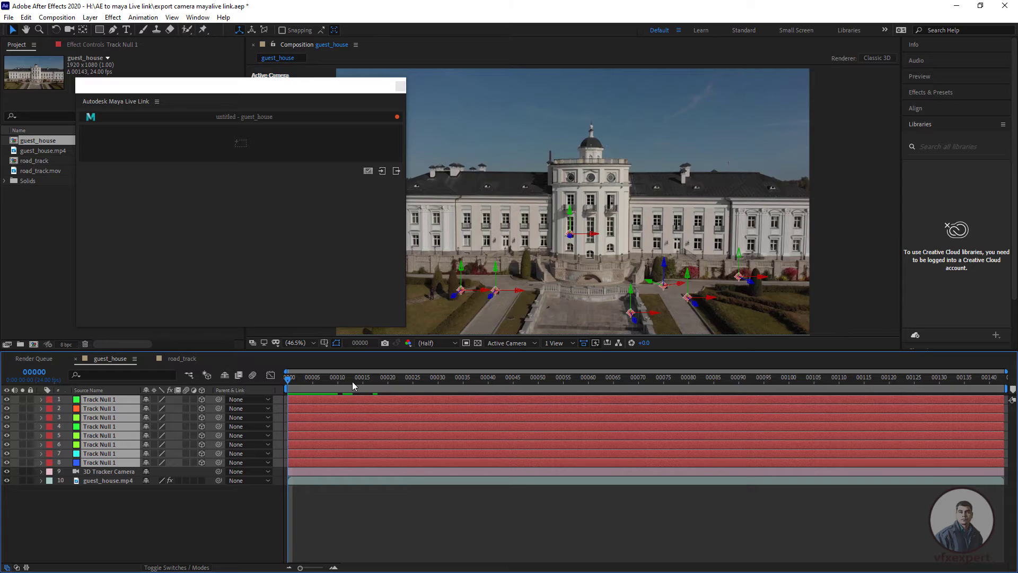
{"action": "left_click_drag", "start_coordinate": [353, 379], "coordinate": [383, 379]}
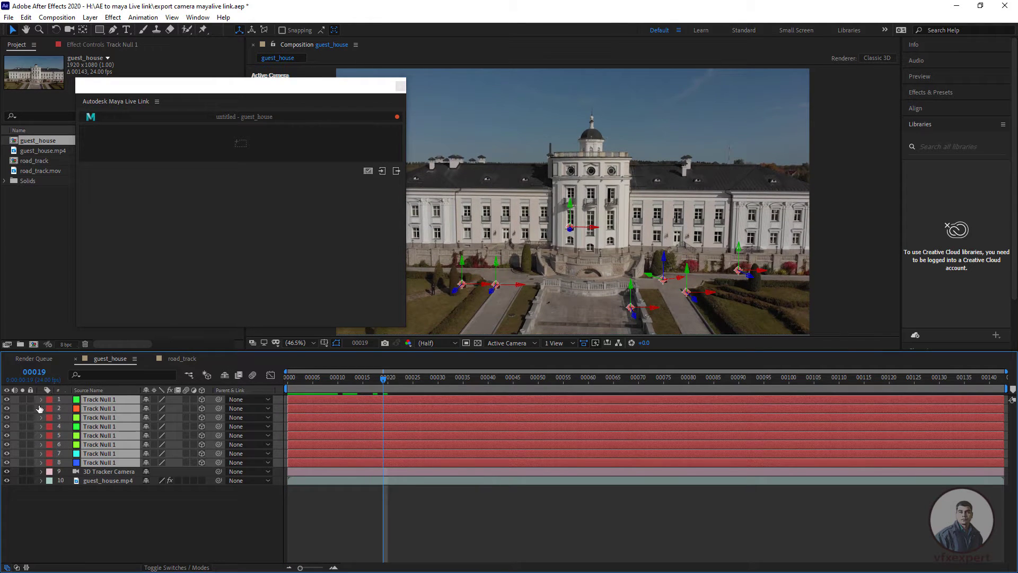
{"action": "left_click", "coordinate": [43, 376], "text": "ctrl"}
{"action": "left_click", "coordinate": [42, 377], "text": "ctrl"}
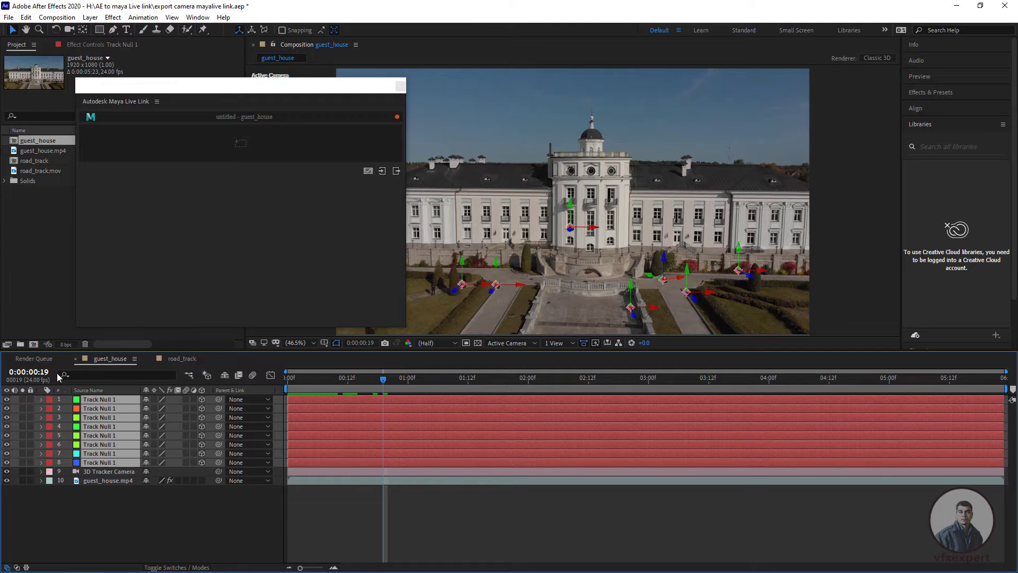
{"action": "left_click", "coordinate": [403, 393]}
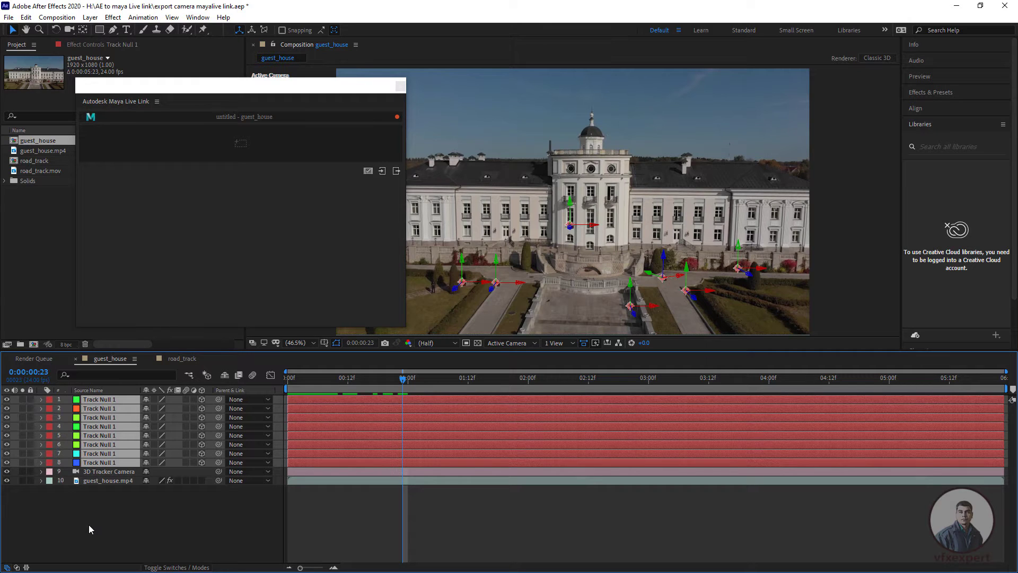
{"action": "left_click", "coordinate": [38, 373], "text": "ctrl"}
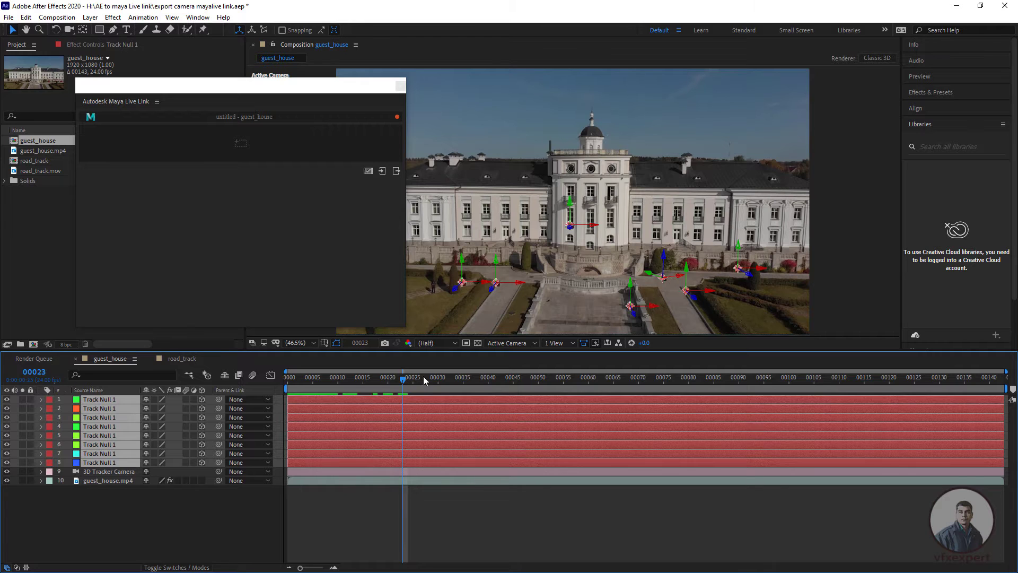
Step: Check the first and last frame numbers of the guest_house composition's timeline
{"action": "left_click_drag", "start_coordinate": [301, 381], "coordinate": [289, 381]}
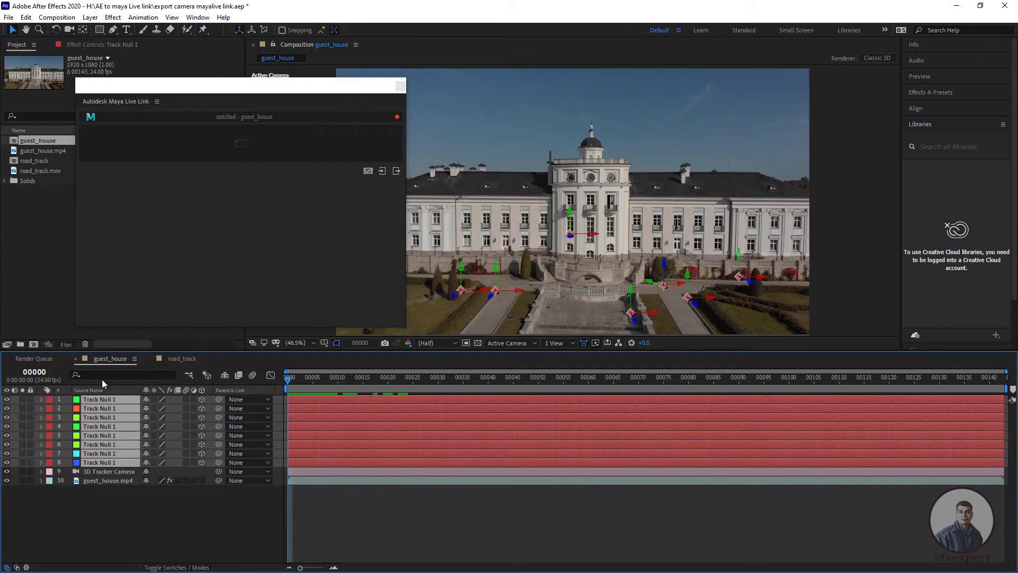
{"action": "left_click", "coordinate": [979, 381]}
{"action": "left_click_drag", "start_coordinate": [987, 384], "coordinate": [1000, 392]}
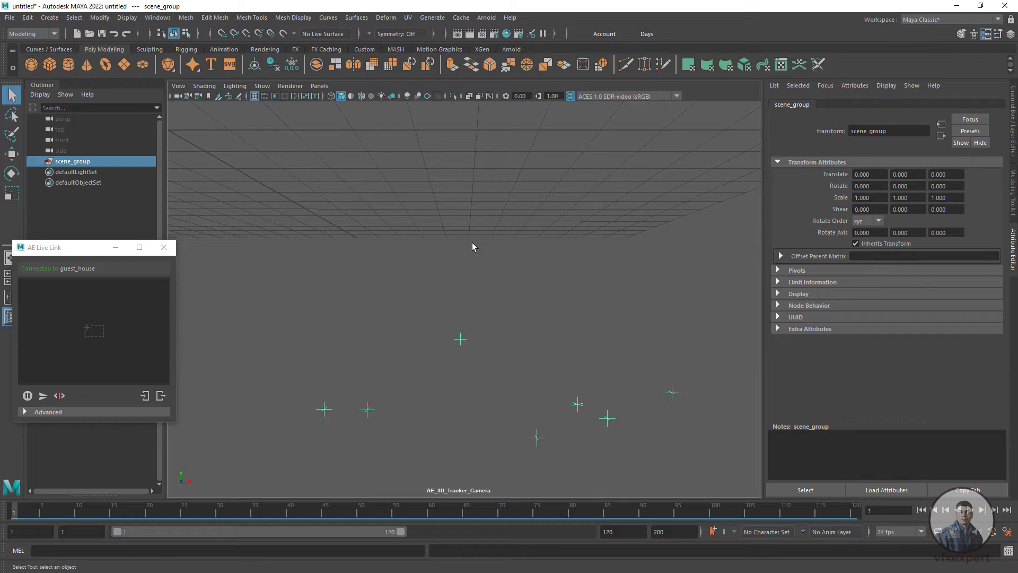
Step: Switch to Maya and set both the animation start and the playback start to frame 0
{"action": "left_click", "coordinate": [21, 535]}
{"action": "type", "text": "0"}
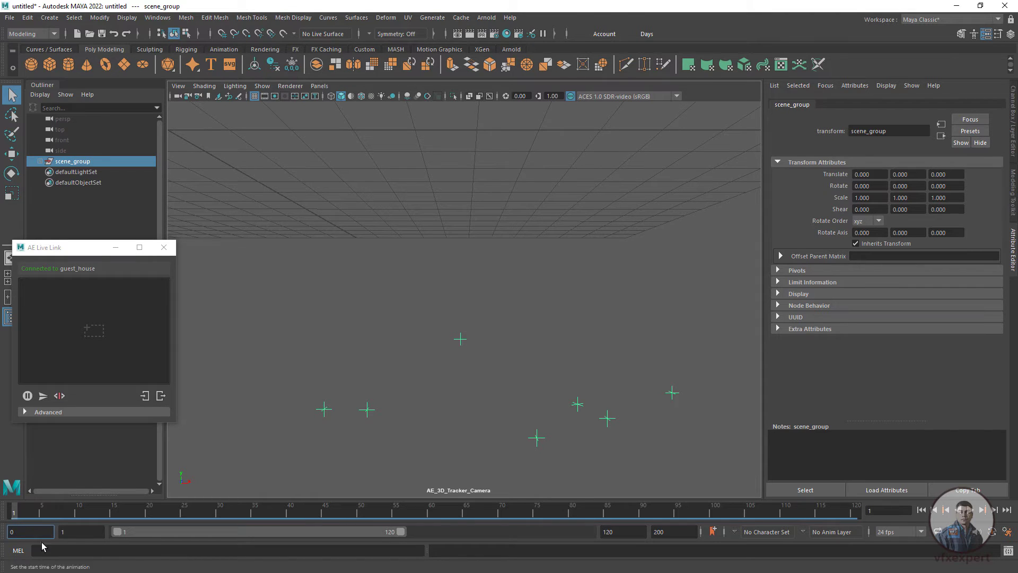
{"action": "key", "text": "Tab"}
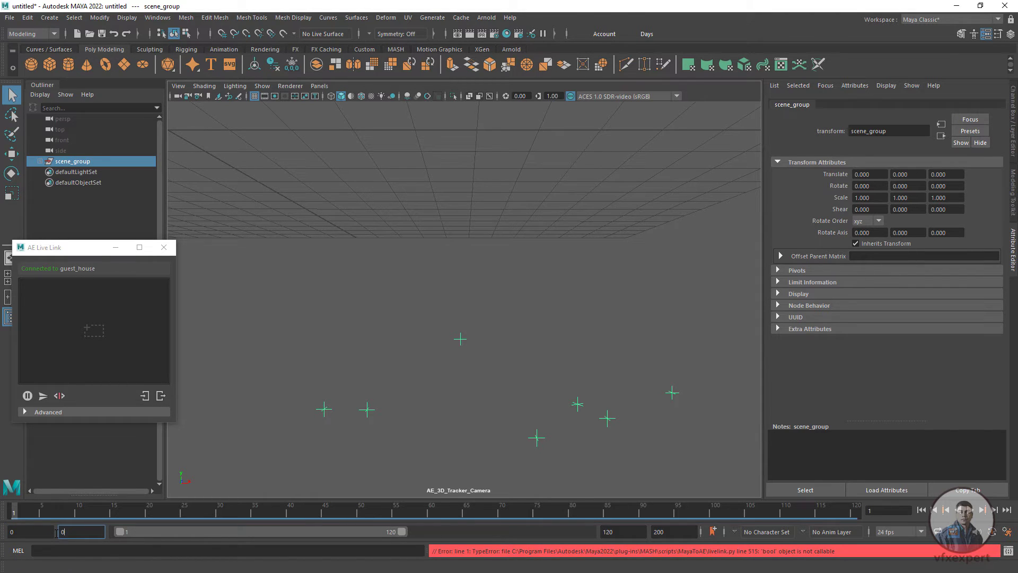
{"action": "left_click", "coordinate": [49, 533]}
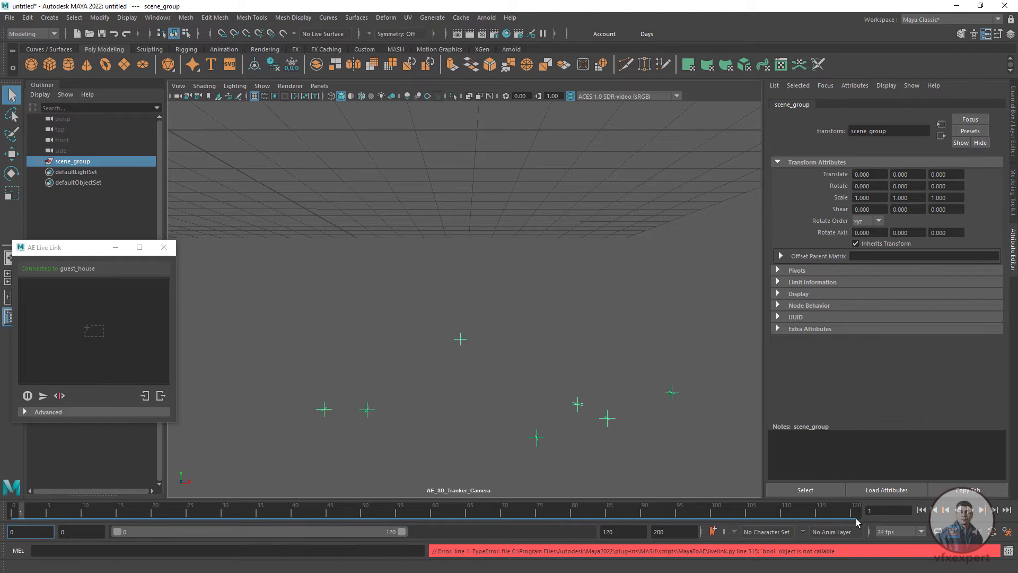
Step: Set both the playback end and the animation end to frame 142, and deselect scene_group
{"action": "left_click", "coordinate": [616, 532]}
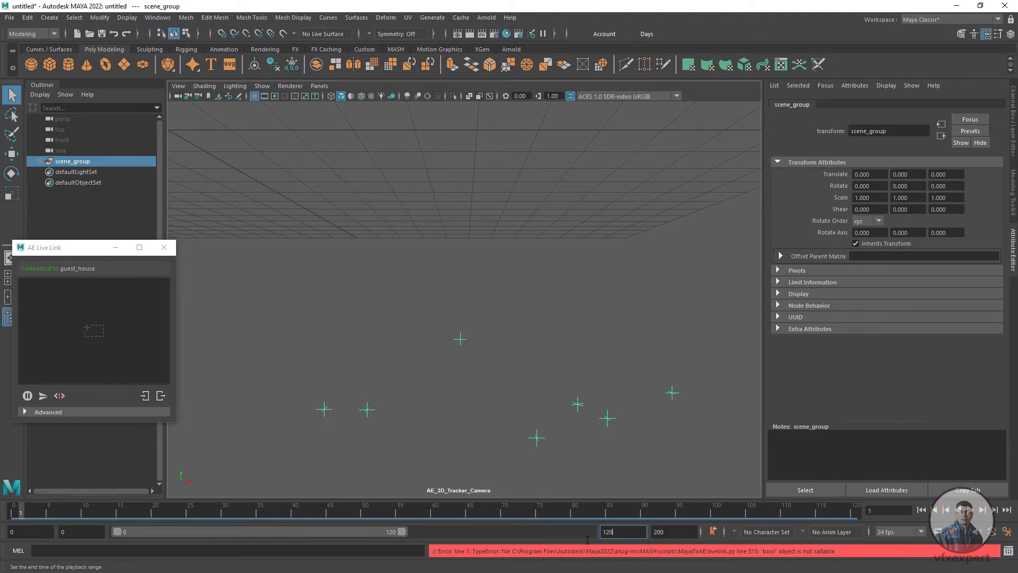
{"action": "type", "text": "142"}
{"action": "key", "text": "Return"}
{"action": "left_click_drag", "start_coordinate": [669, 533], "coordinate": [652, 534]}
{"action": "type", "text": "14"}
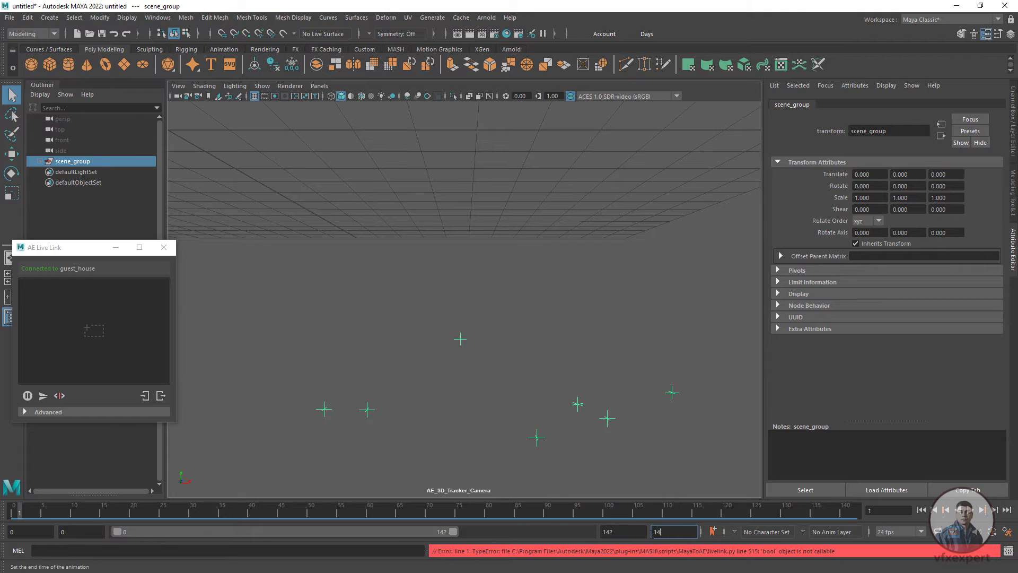
{"action": "type", "text": "2"}
{"action": "key", "text": "Return"}
{"action": "left_click", "coordinate": [723, 329]}
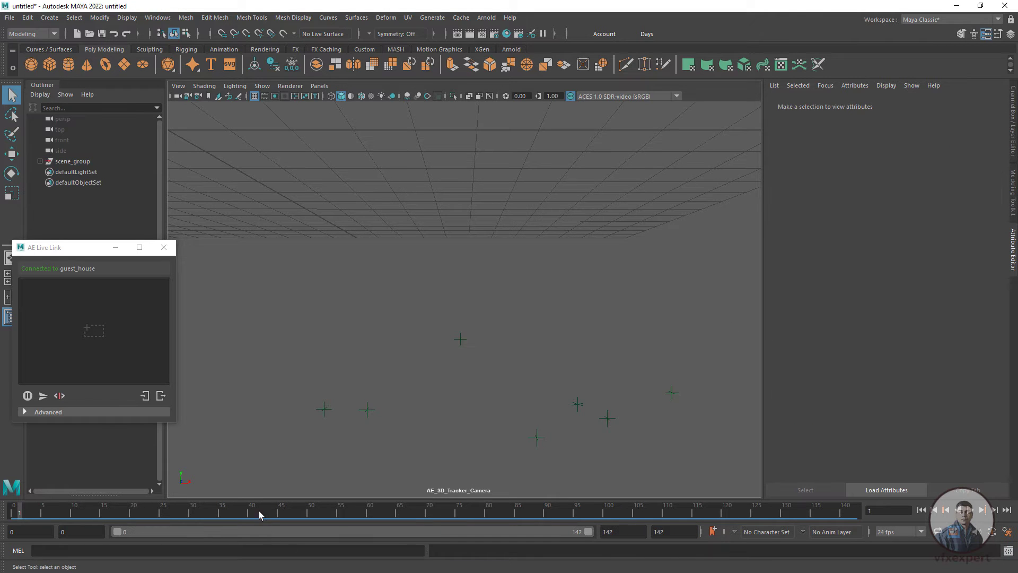
Step: Scrub the timeline and examine AE_3D_Tracker_Camera's animation curves up to frame 142 in the Graph Editor, closing it and clearing the selection when done
{"action": "left_click_drag", "start_coordinate": [260, 515], "coordinate": [440, 512]}
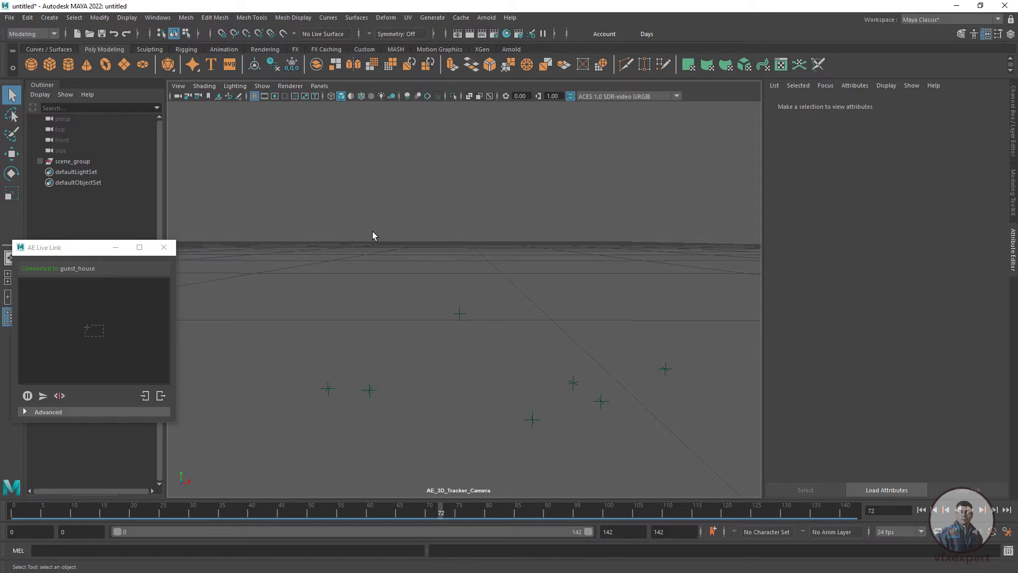
{"action": "left_click", "coordinate": [159, 18]}
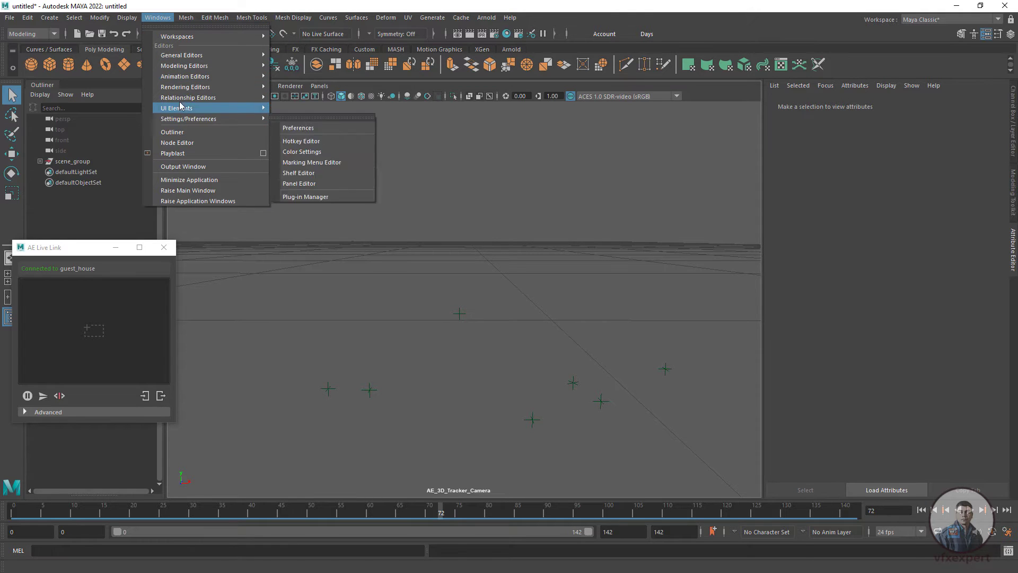
{"action": "mouse_move", "coordinate": [189, 79]}
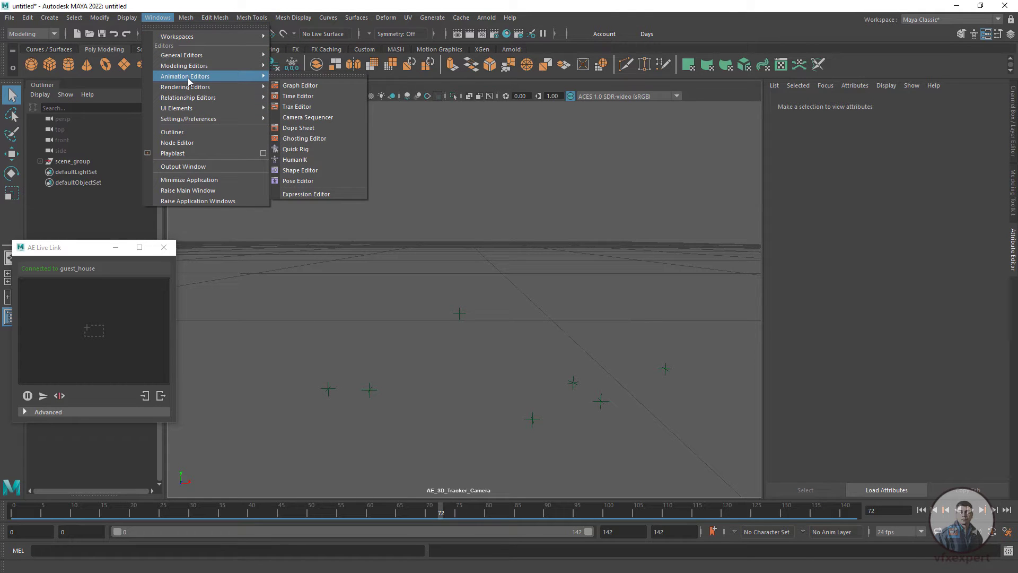
{"action": "left_click", "coordinate": [300, 87]}
{"action": "left_click", "coordinate": [40, 160]}
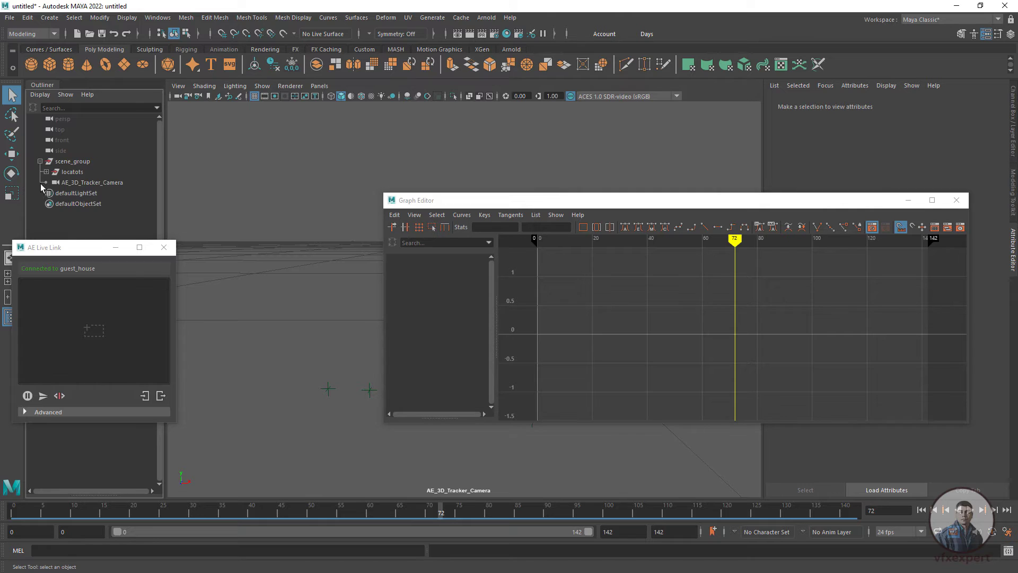
{"action": "left_click", "coordinate": [94, 183]}
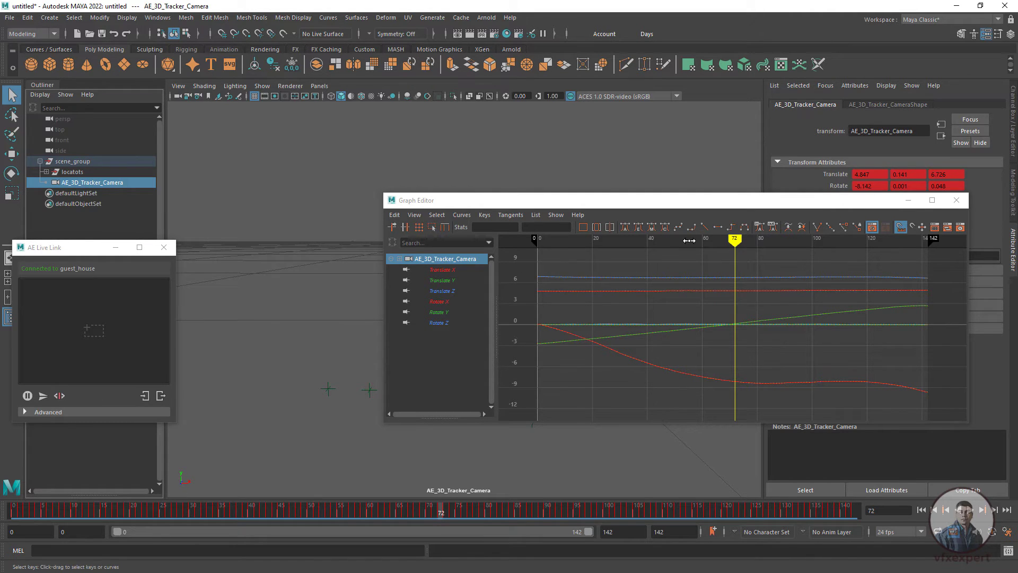
{"action": "mouse_move", "coordinate": [735, 238]}
{"action": "left_mouse_down"}
{"action": "mouse_move", "coordinate": [538, 276]}
{"action": "mouse_move", "coordinate": [927, 242]}
{"action": "left_mouse_up"}
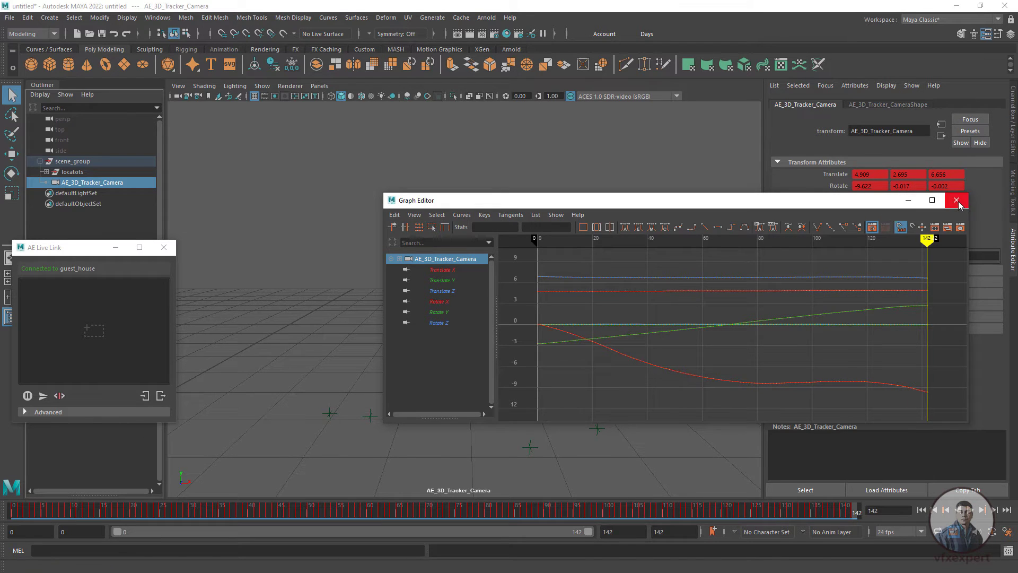
{"action": "left_click", "coordinate": [957, 201]}
{"action": "left_click", "coordinate": [721, 199]}
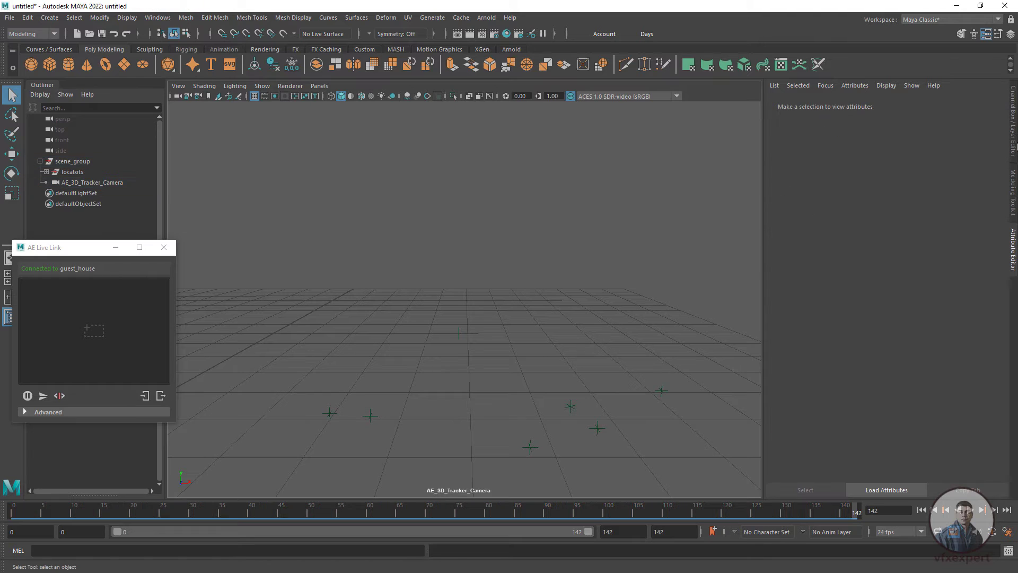
Step: Show the Channel Box and scrub the timeline to frame 81 to review the tracked camera's motion
{"action": "left_click", "coordinate": [1017, 135]}
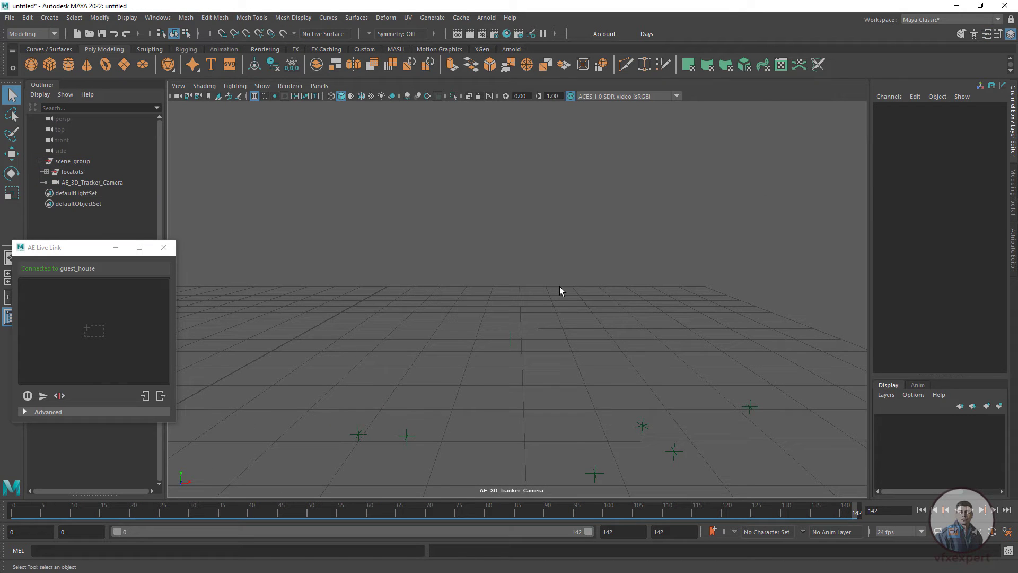
{"action": "left_click_drag", "start_coordinate": [46, 514], "coordinate": [473, 339]}
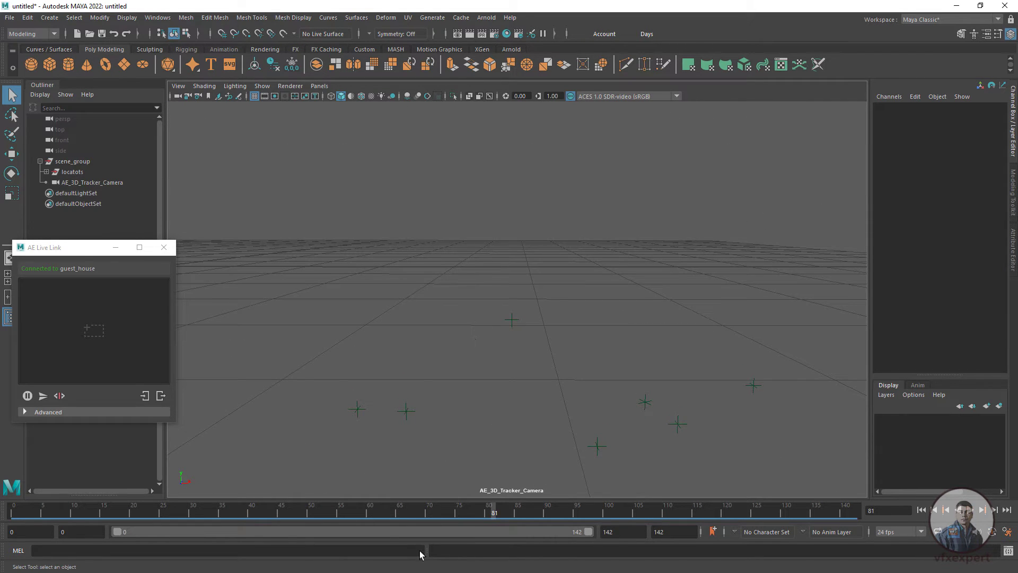
Step: Switch to After Effects, select the guest_house.mp4 footage in the project, and move the Maya Live Link window clear of the layers
{"action": "key", "text": "alt+Tab"}
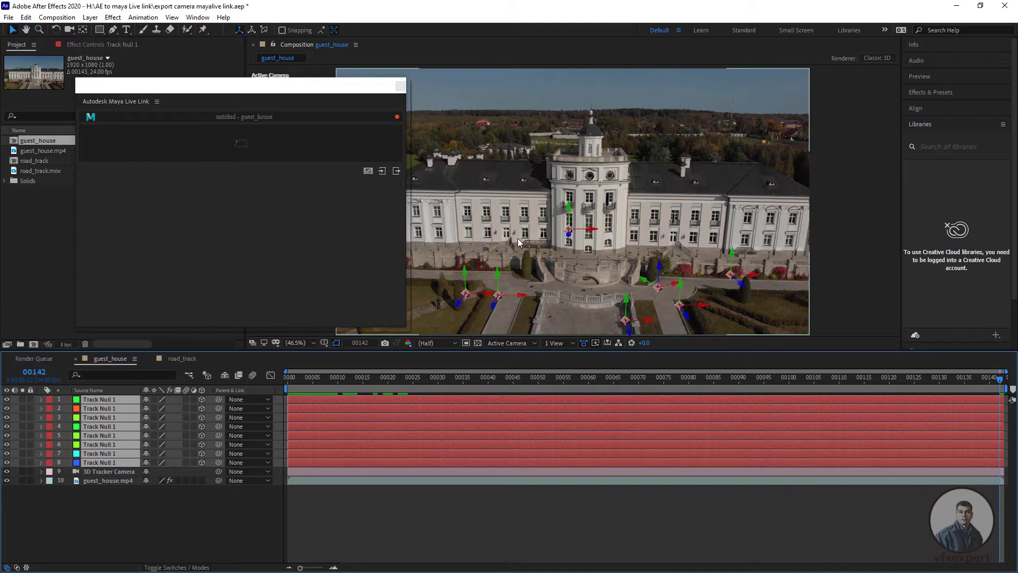
{"action": "left_click_drag", "start_coordinate": [343, 94], "coordinate": [285, 452]}
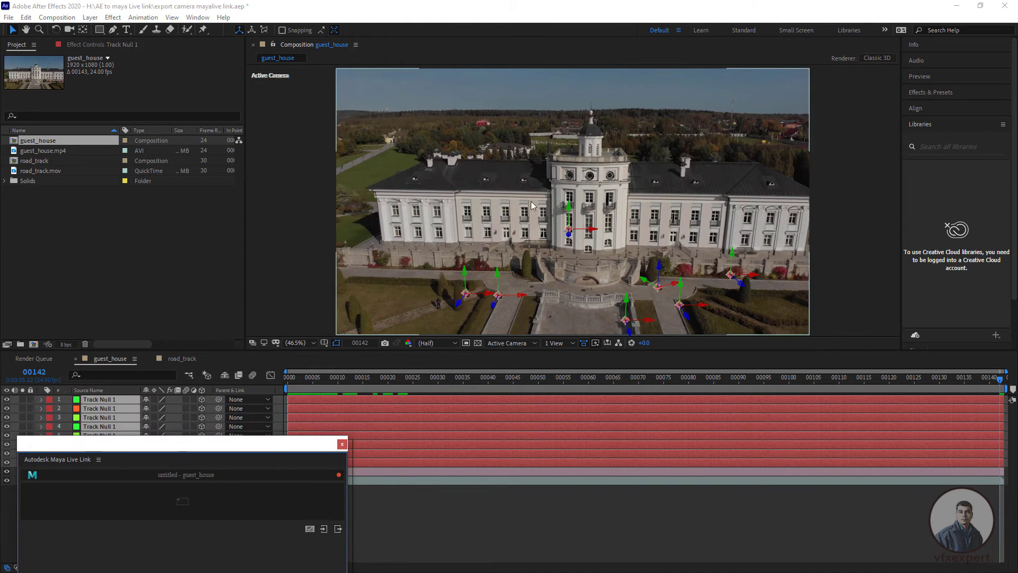
{"action": "left_click", "coordinate": [51, 152]}
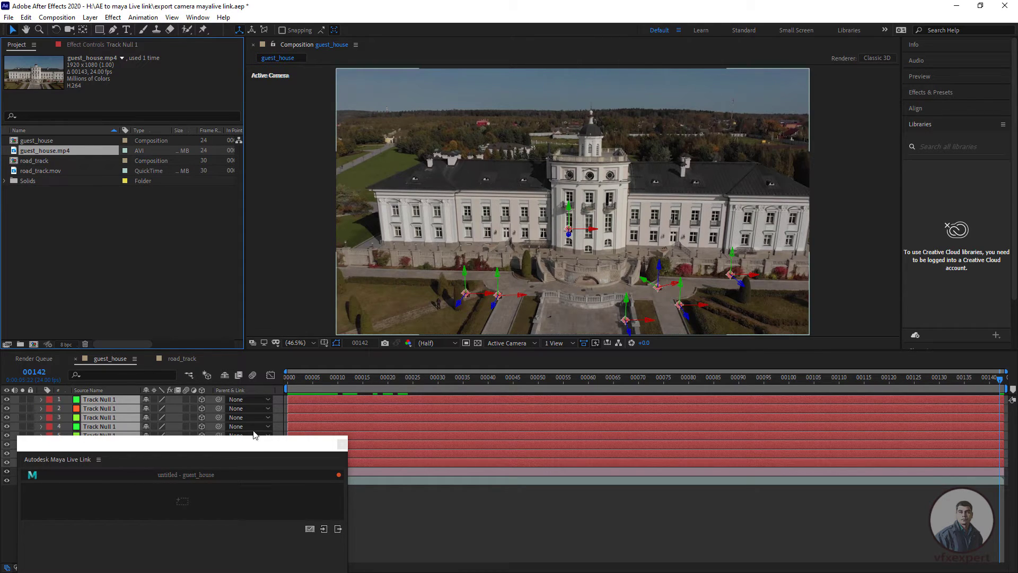
{"action": "left_click", "coordinate": [254, 449]}
{"action": "left_click_drag", "start_coordinate": [253, 450], "coordinate": [521, 187]}
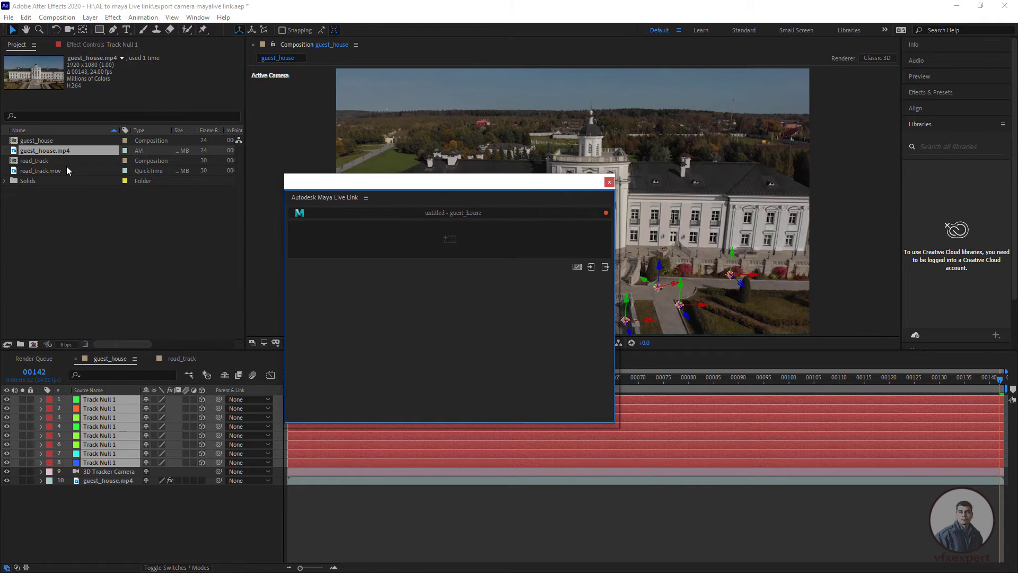
{"action": "left_click_drag", "start_coordinate": [443, 185], "coordinate": [219, 101]}
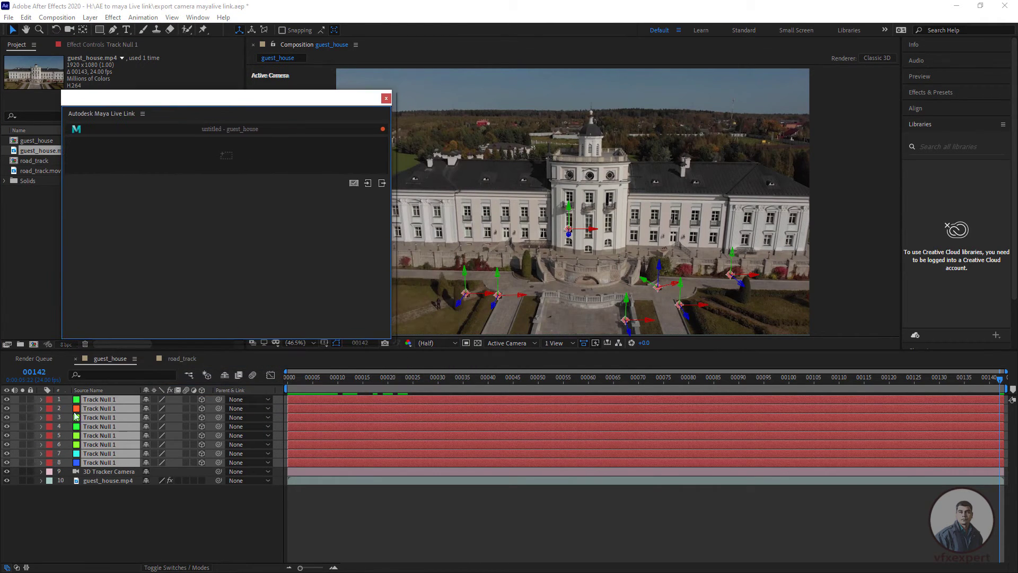
Step: Solo the guest_house.mp4 layer in the guest_house composition
{"action": "left_click", "coordinate": [319, 519]}
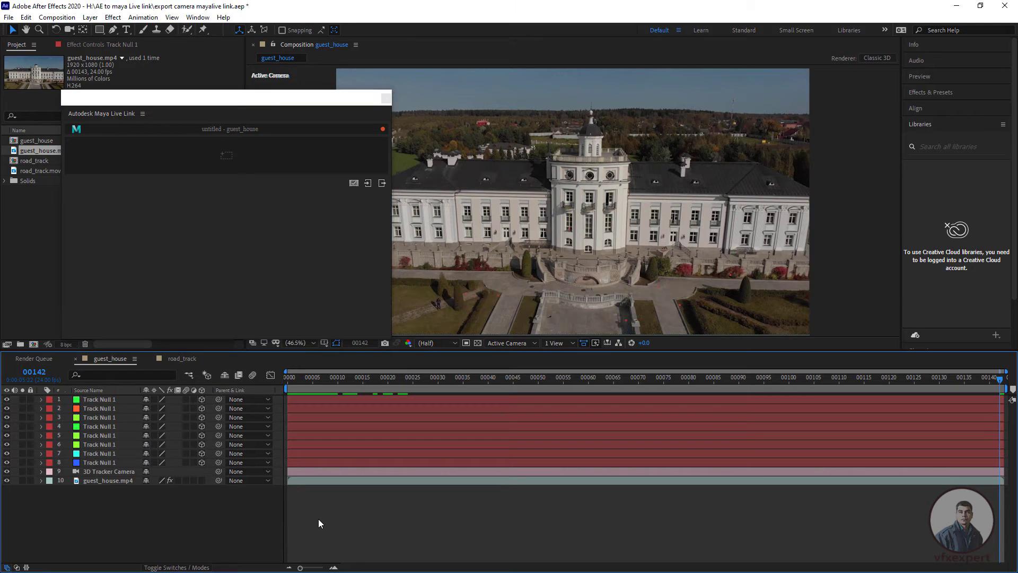
{"action": "left_click", "coordinate": [105, 482]}
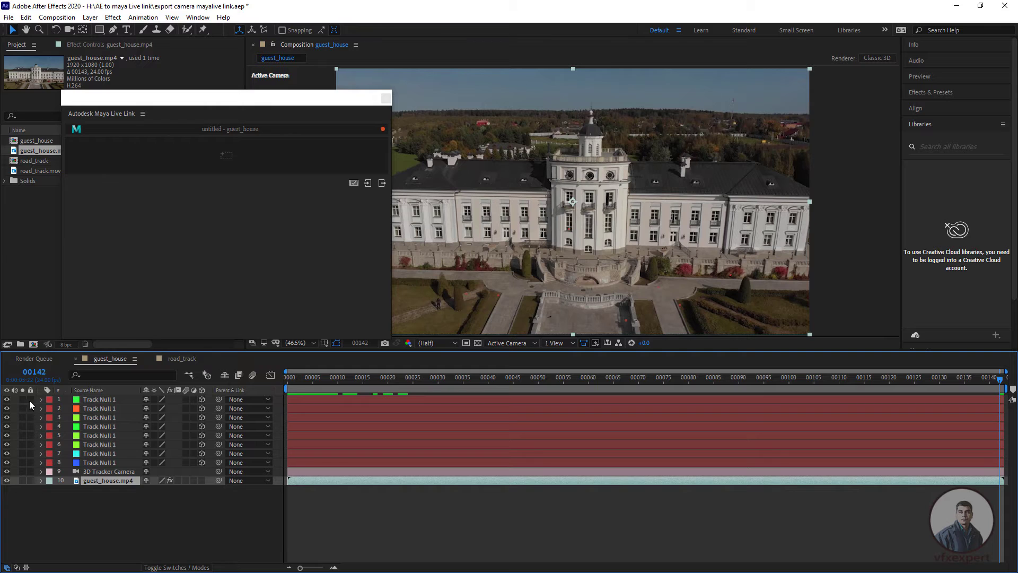
{"action": "left_click", "coordinate": [23, 480]}
{"action": "left_click_drag", "start_coordinate": [173, 102], "coordinate": [200, 110]}
Step: Add the guest_house composition to the render queue and set its output format to PNG Sequence
{"action": "left_click", "coordinate": [57, 17]}
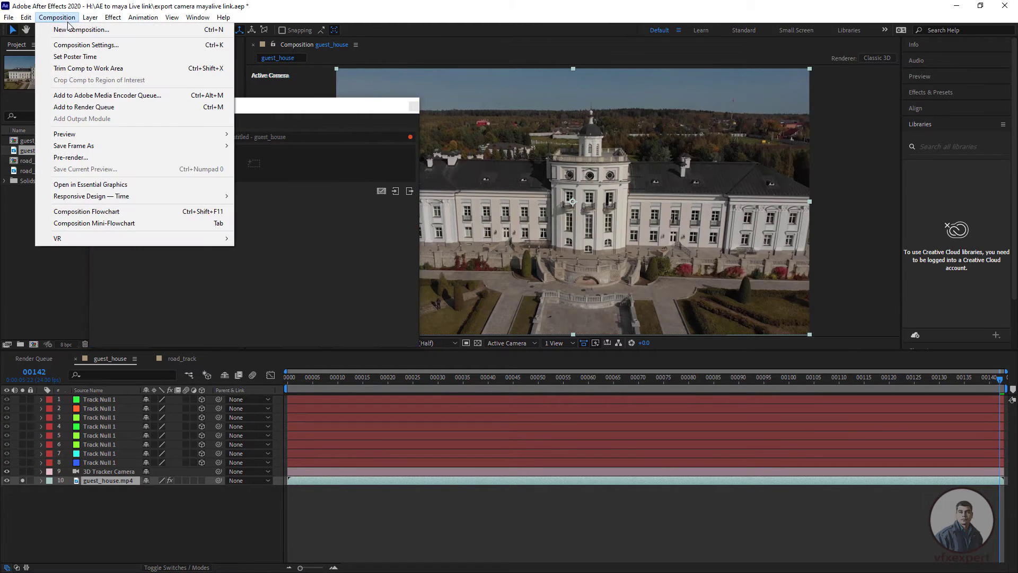
{"action": "left_click", "coordinate": [101, 109]}
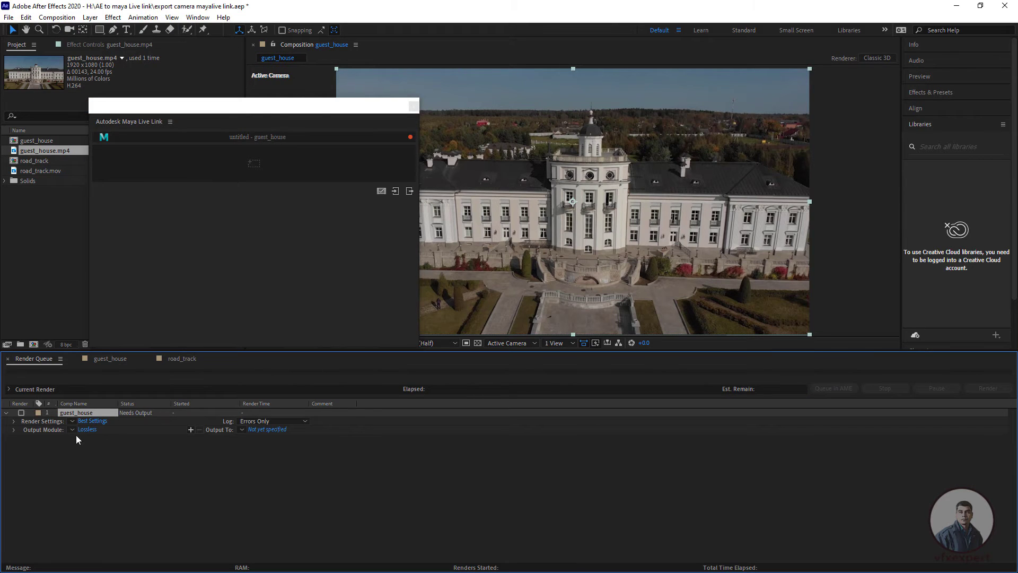
{"action": "left_click", "coordinate": [88, 430]}
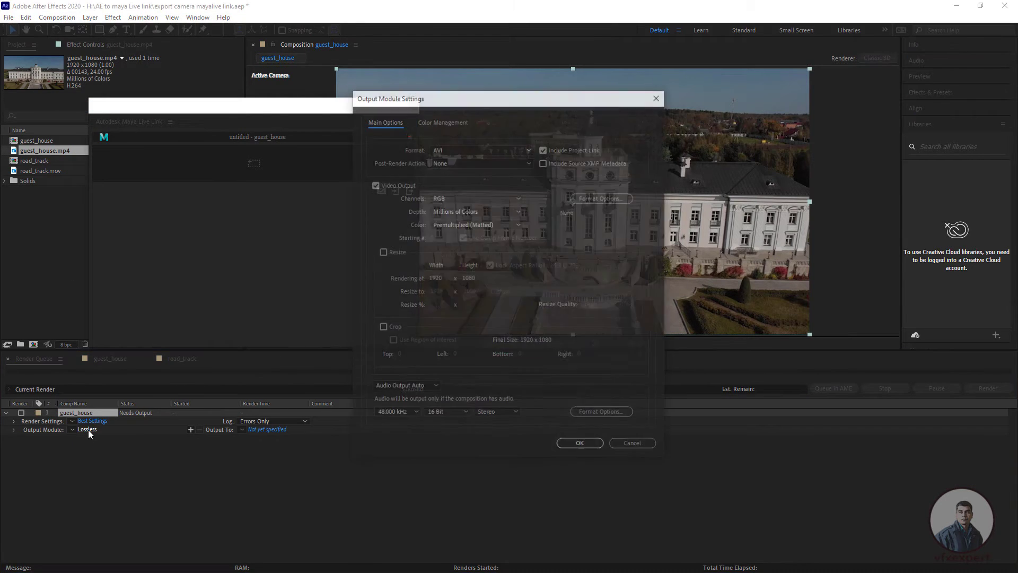
{"action": "left_click", "coordinate": [471, 149]}
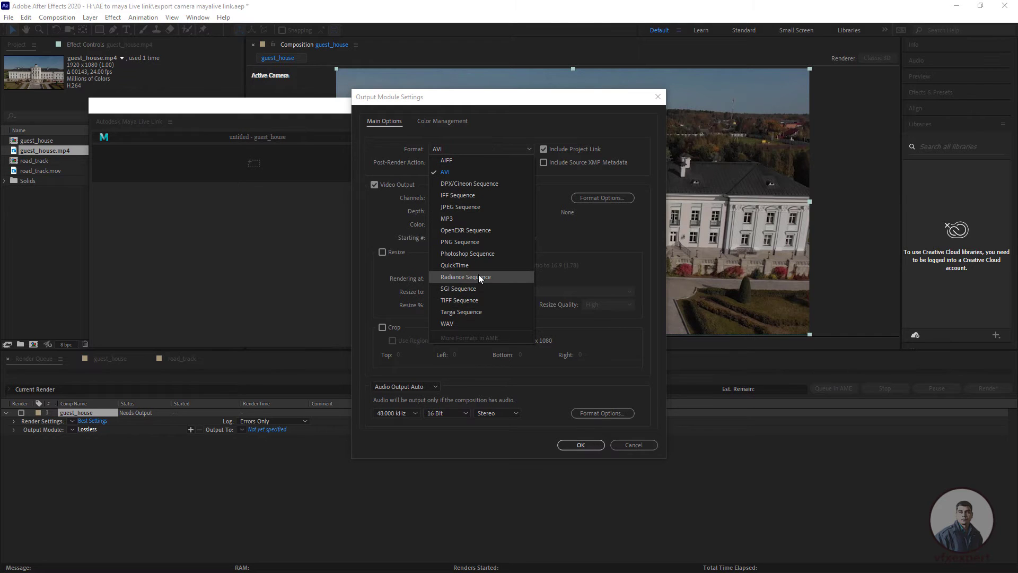
{"action": "left_click", "coordinate": [472, 243]}
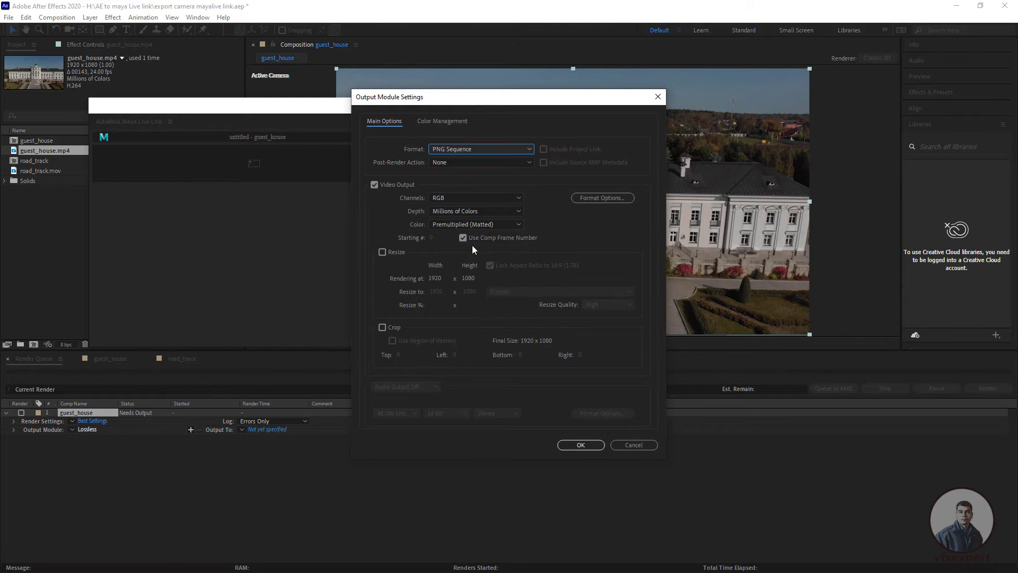
{"action": "left_click", "coordinate": [579, 446]}
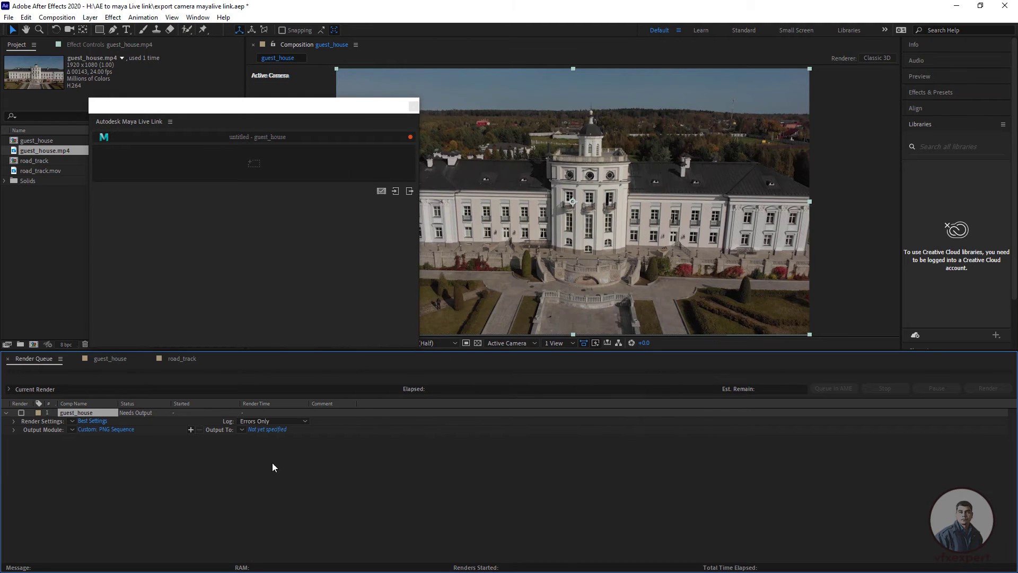
Step: Create a guest_house_sequence folder inside AE to maya Live link and open it as the render's output location
{"action": "left_click", "coordinate": [270, 429]}
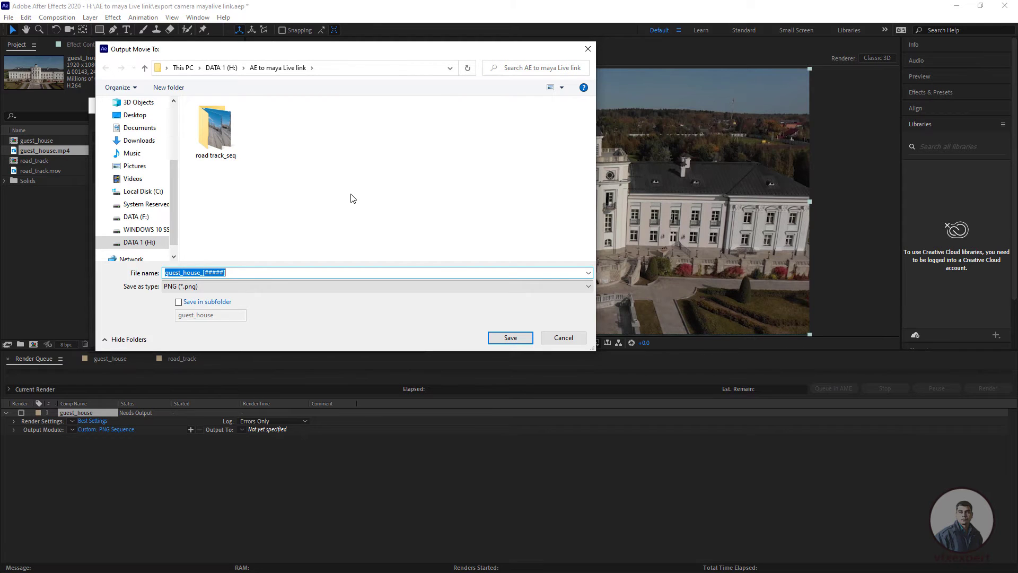
{"action": "right_click", "coordinate": [327, 172]}
{"action": "mouse_move", "coordinate": [415, 283]}
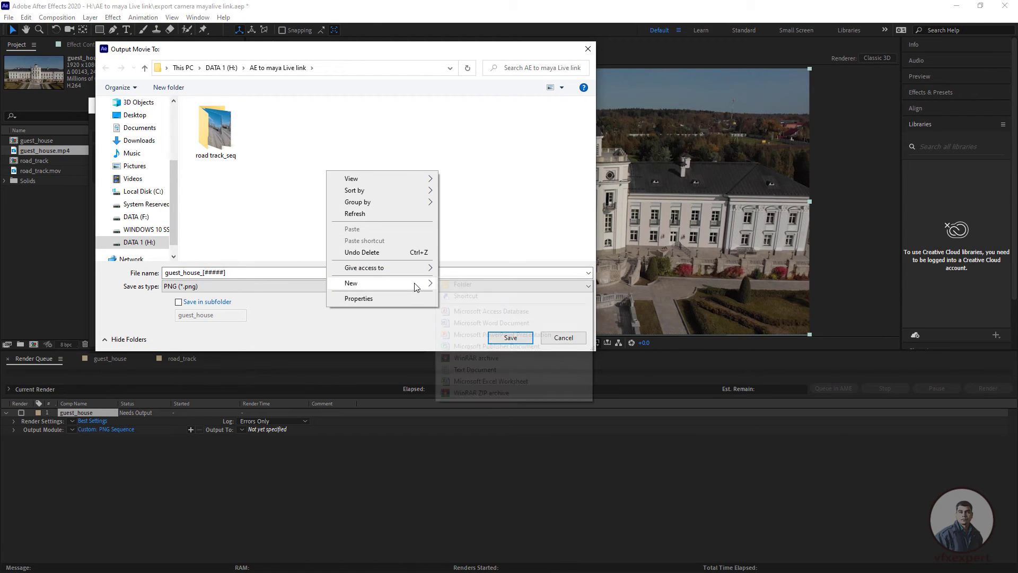
{"action": "left_click", "coordinate": [457, 285]}
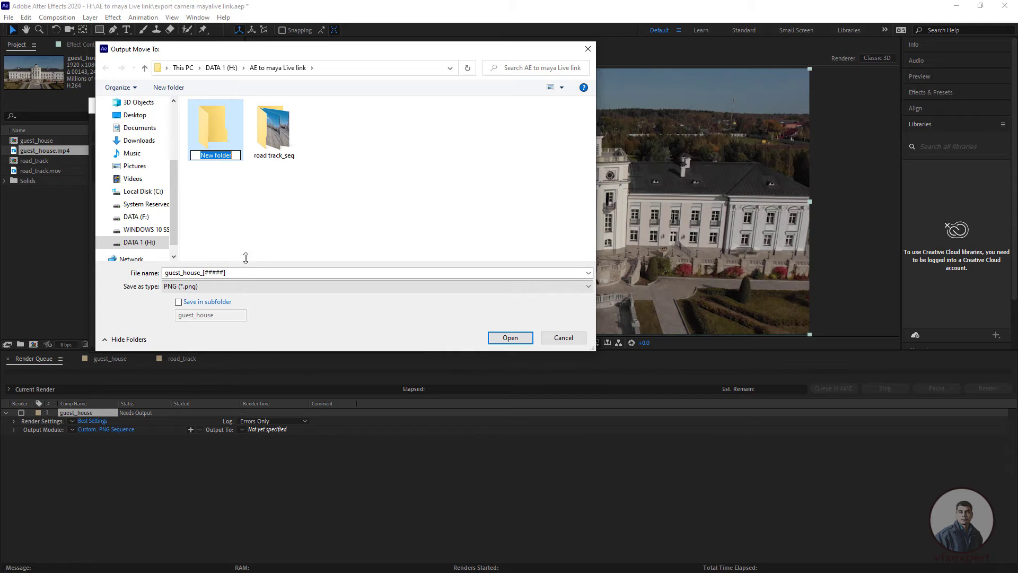
{"action": "type", "text": "guest_house_sequence"}
{"action": "key", "text": "Return"}
{"action": "key", "text": "Return"}
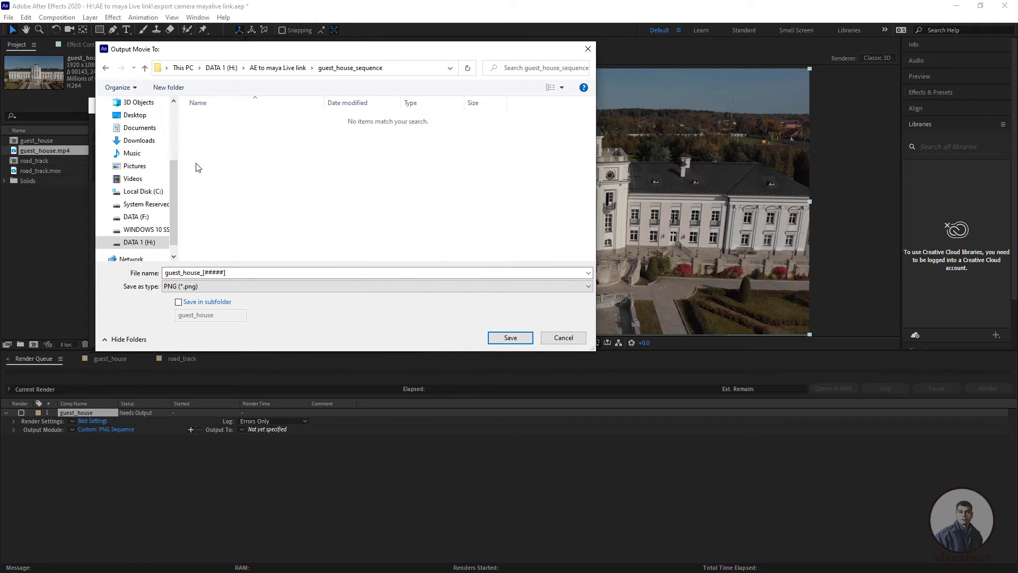
Step: Name the output files guest_house.[#####], save the output setting, and render the sequence
{"action": "left_click", "coordinate": [202, 273]}
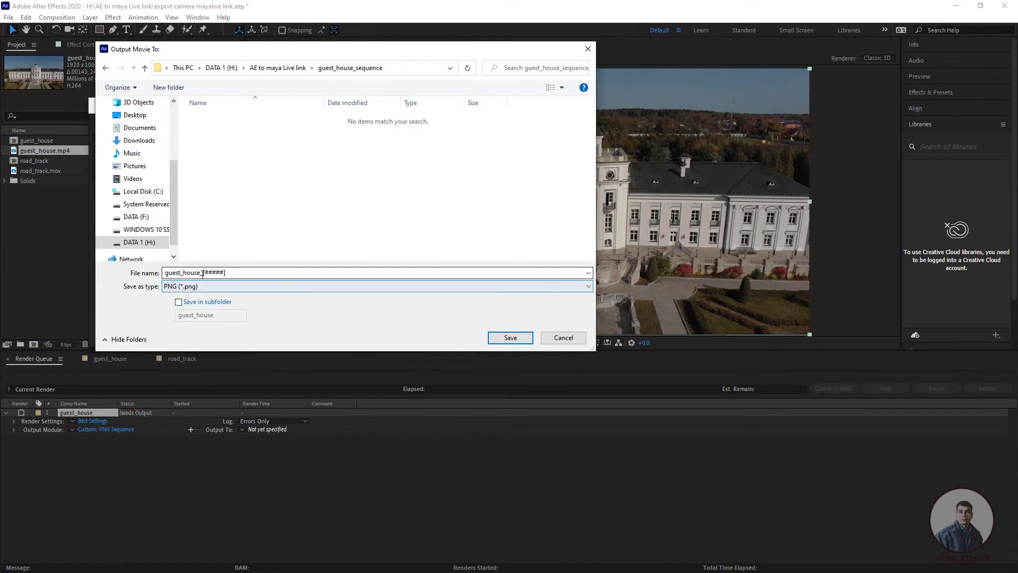
{"action": "left_click_drag", "start_coordinate": [201, 274], "coordinate": [165, 278]}
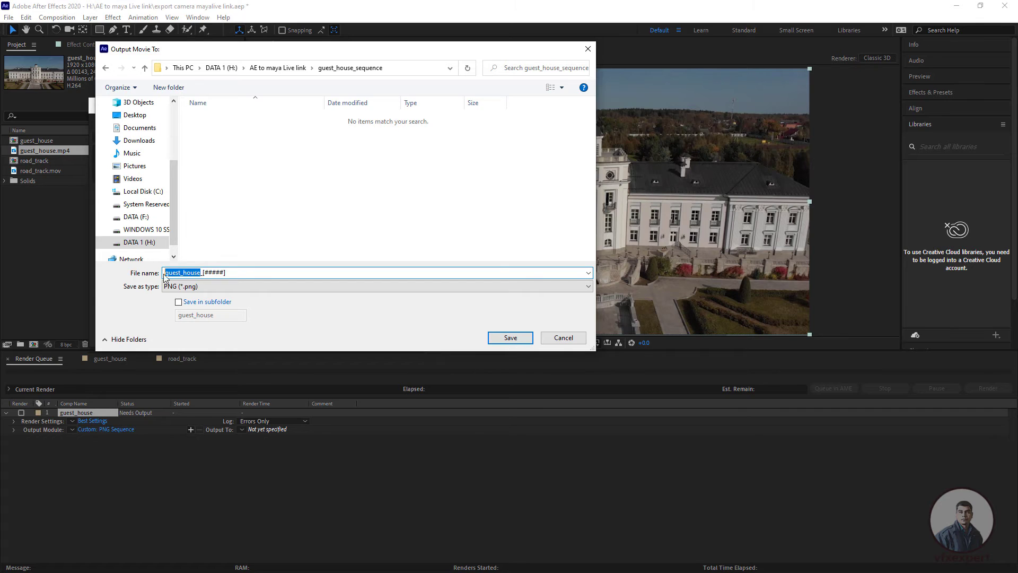
{"action": "left_click", "coordinate": [202, 274]}
{"action": "key", "text": "BackSpace"}
{"action": "type", "text": "."}
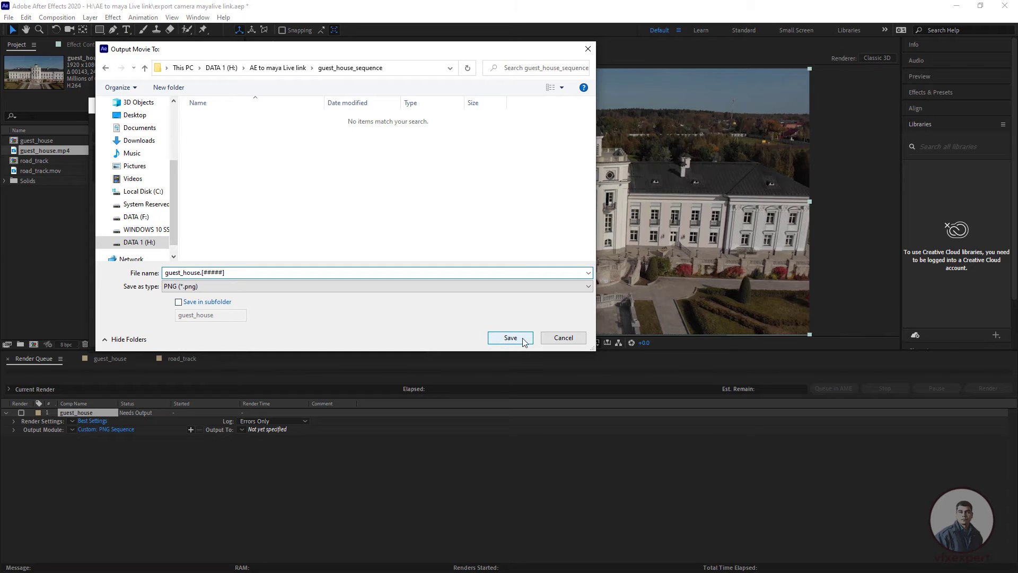
{"action": "left_click", "coordinate": [507, 341]}
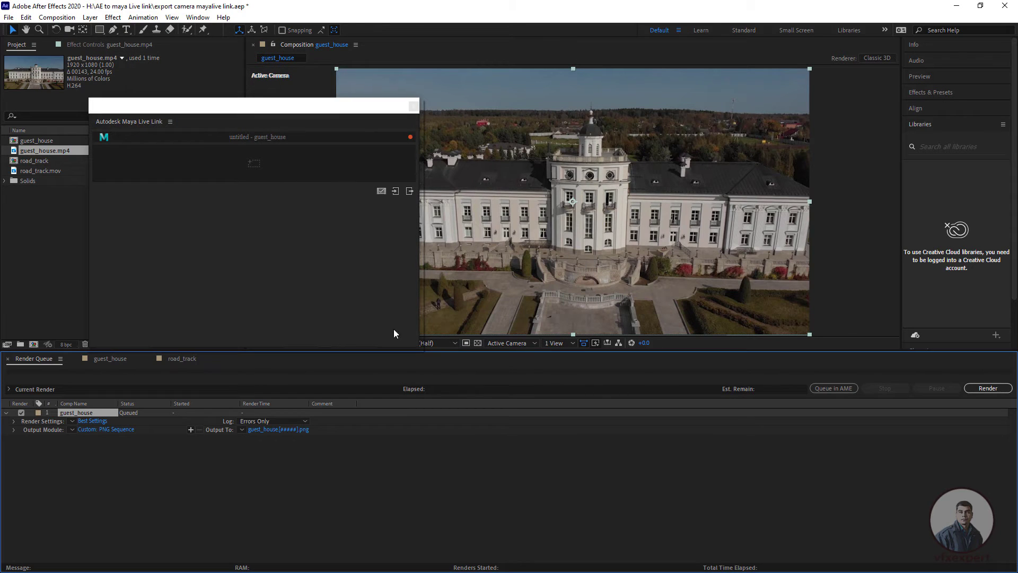
{"action": "left_click", "coordinate": [996, 390]}
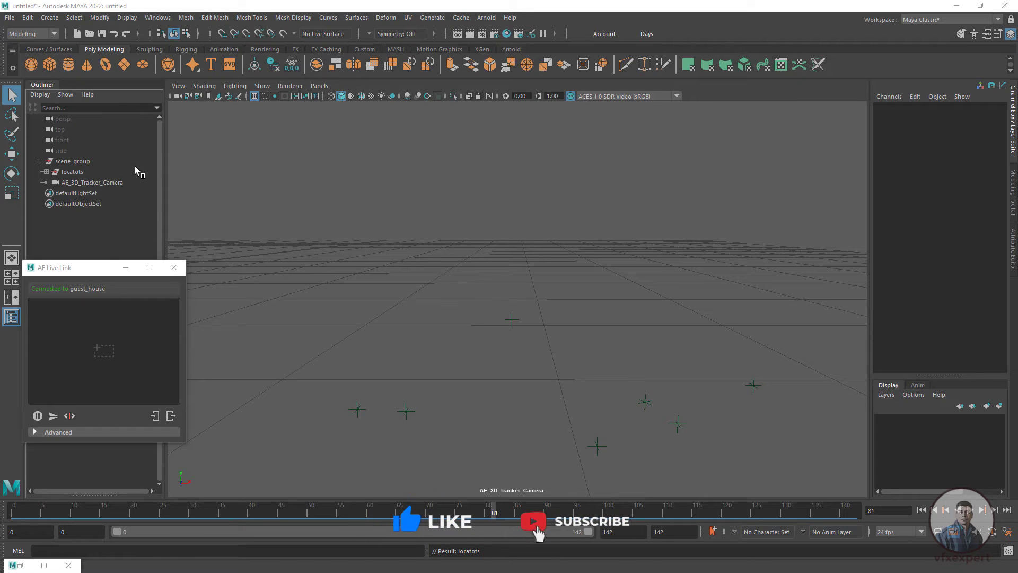
Step: Switch to Maya, rename the locatots group to locators, and clear the selection
{"action": "left_click", "coordinate": [78, 173]}
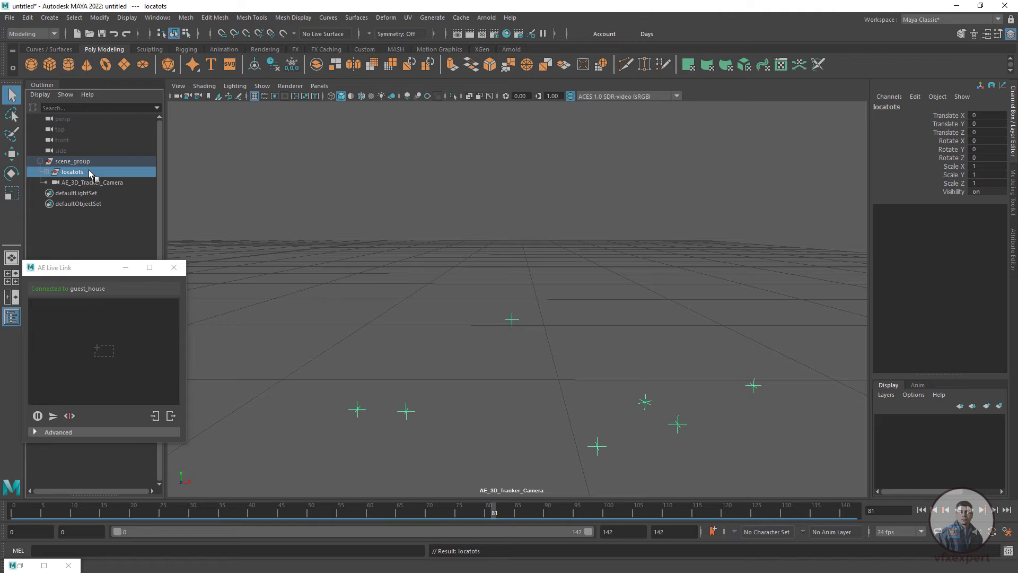
{"action": "double_click", "coordinate": [85, 172]}
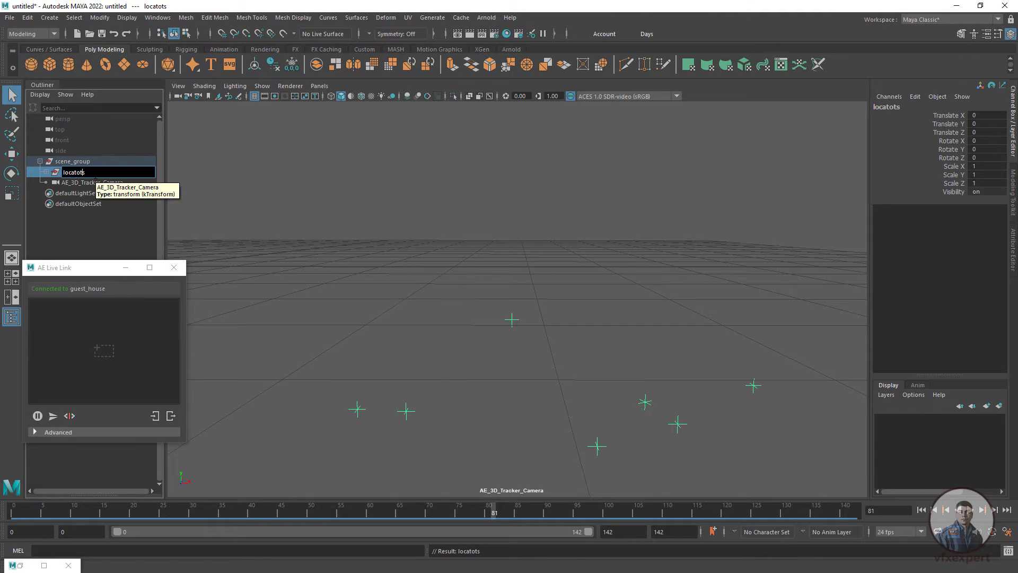
{"action": "key", "text": "BackSpace"}
{"action": "key", "text": "BackSpace"}
{"action": "type", "text": "rs"}
{"action": "left_click", "coordinate": [118, 237]}
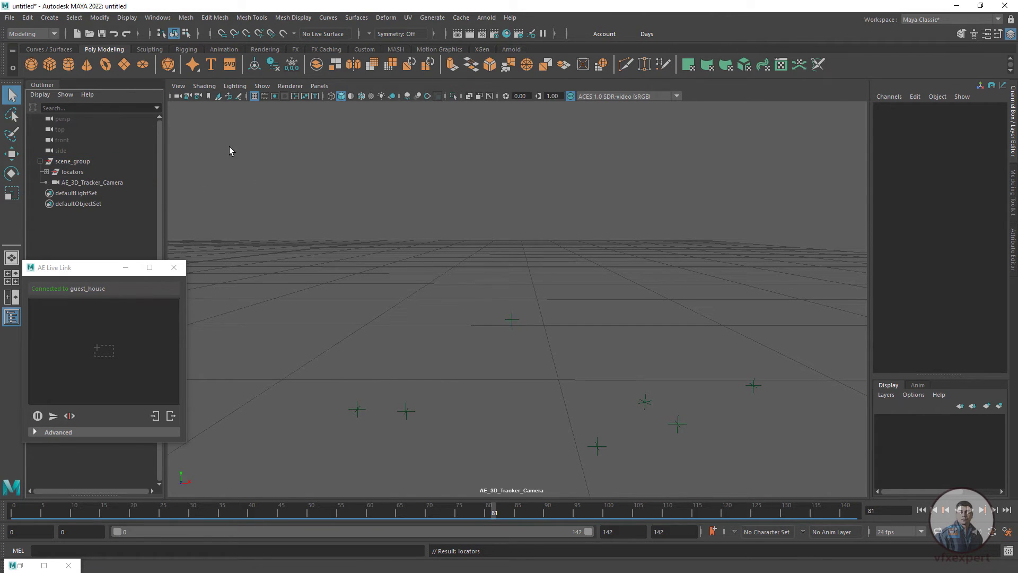
Step: Save the scene as shot_01_mayascene in Maya Binary format in the H:\AE to maya Live link folder
{"action": "left_click", "coordinate": [10, 17]}
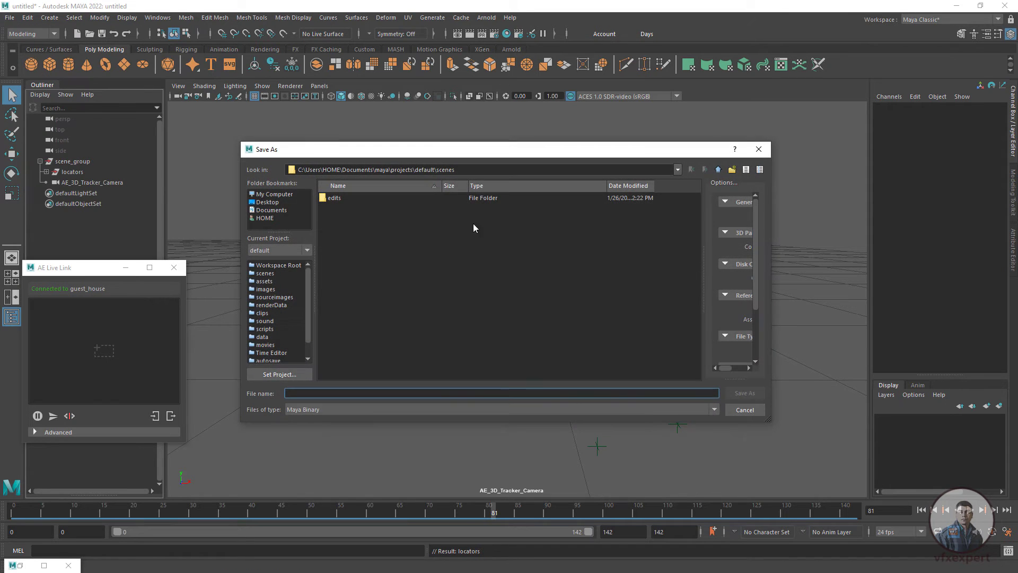
{"action": "left_click", "coordinate": [287, 195]}
{"action": "double_click", "coordinate": [348, 210]}
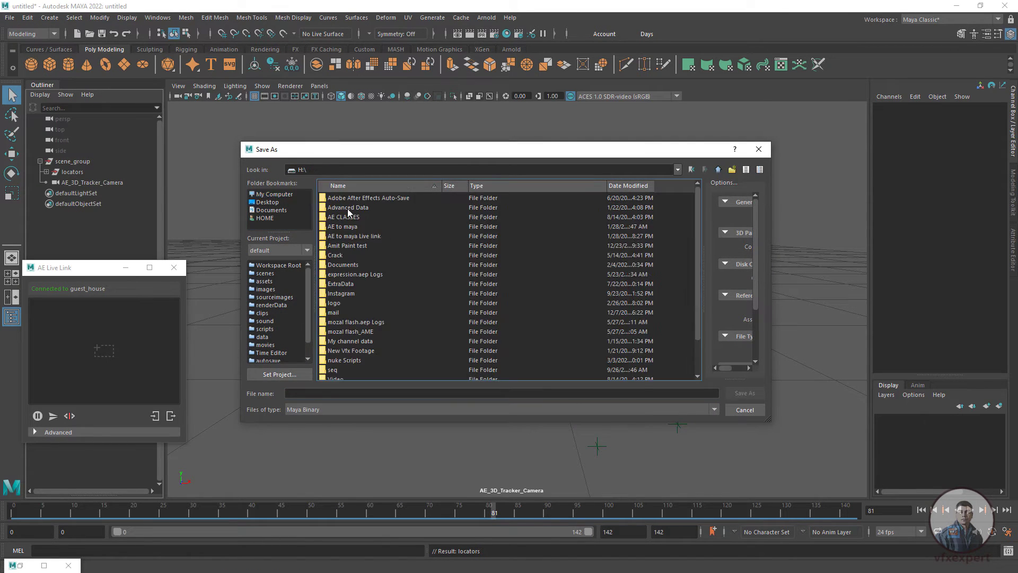
{"action": "double_click", "coordinate": [355, 236]}
{"action": "type", "text": "shot_01_mayascene"}
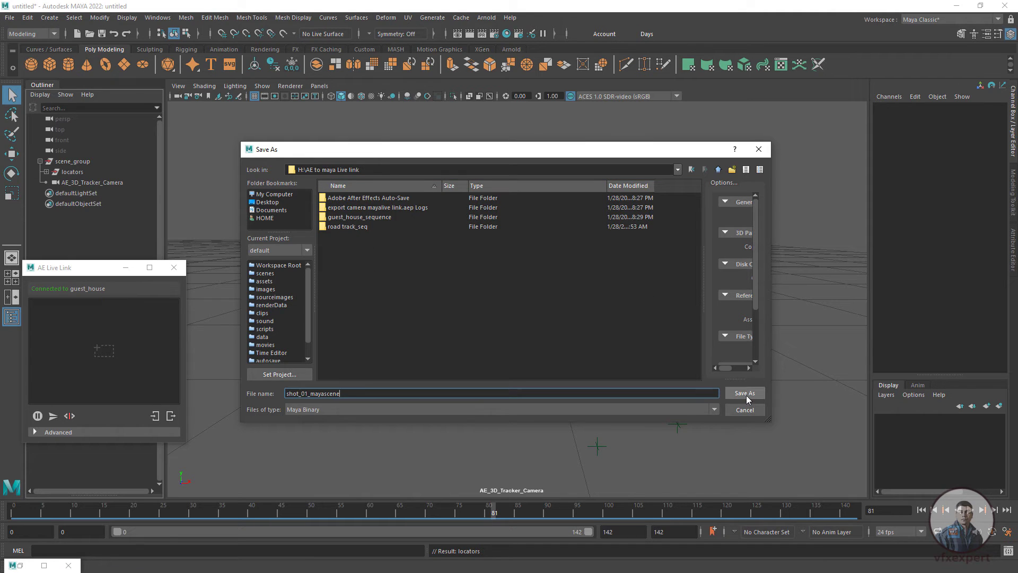
{"action": "left_click", "coordinate": [749, 396]}
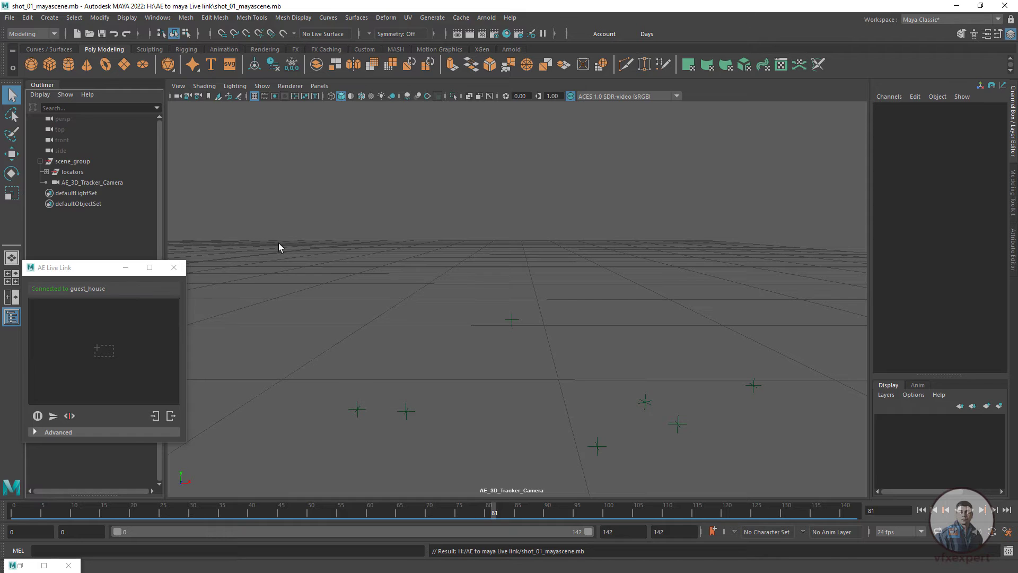
Step: Create an image plane for AE_3D_Tracker_Camera from the Environment attributes of its camera shape
{"action": "left_click", "coordinate": [84, 184]}
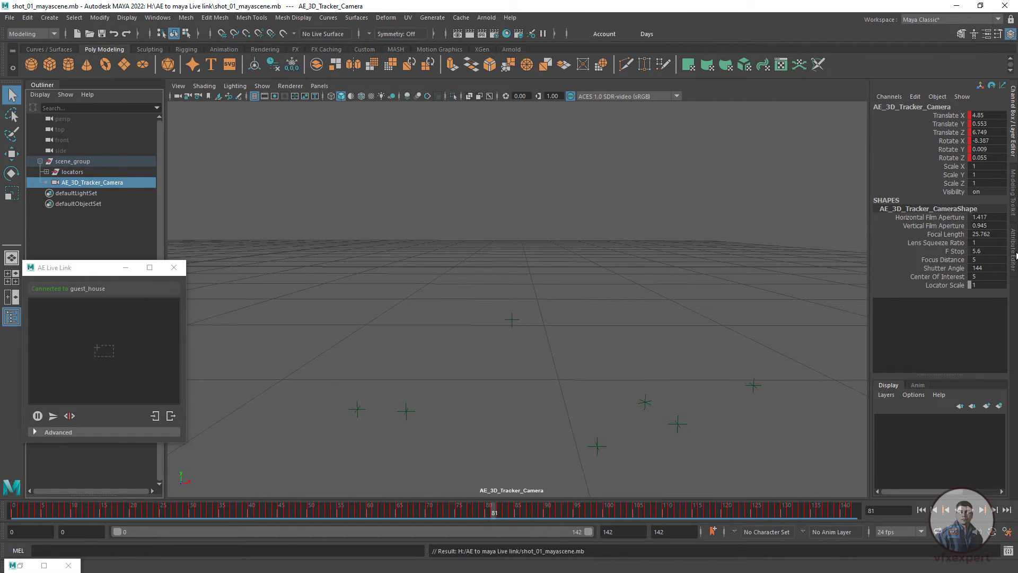
{"action": "left_click", "coordinate": [1015, 255]}
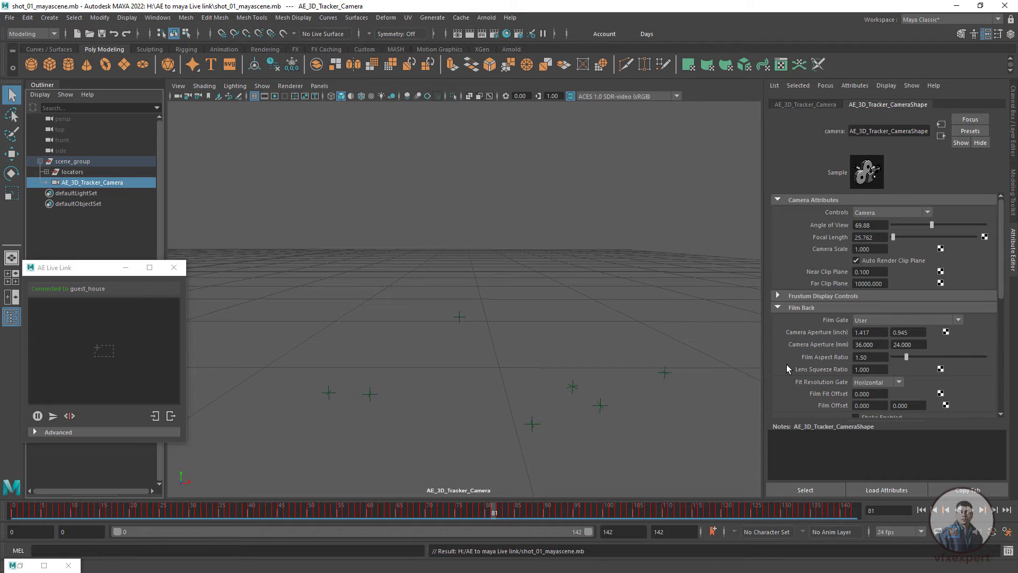
{"action": "scroll", "coordinate": [787, 364], "scroll_direction": "down", "scroll_amount": 10}
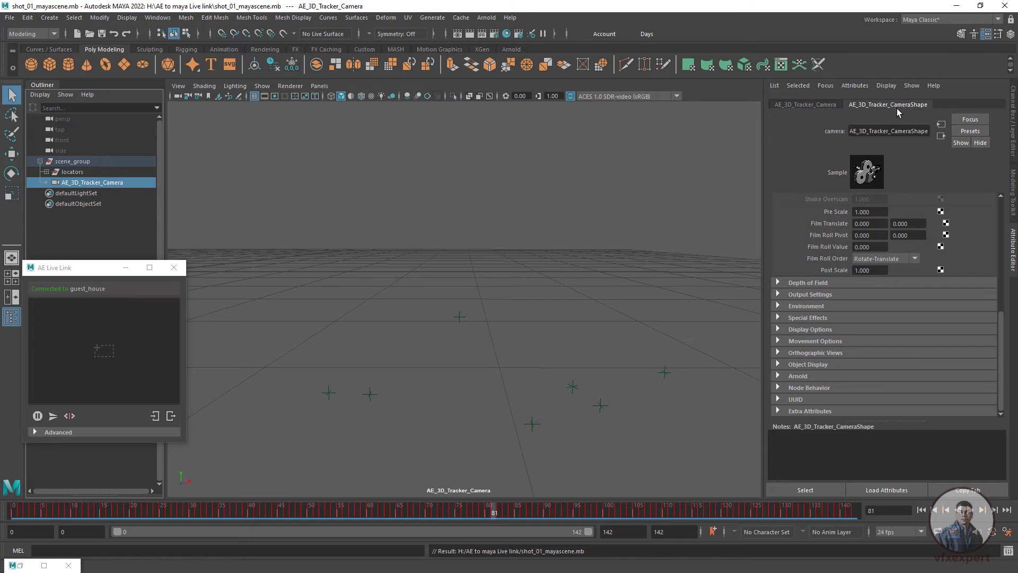
{"action": "left_click", "coordinate": [787, 307]}
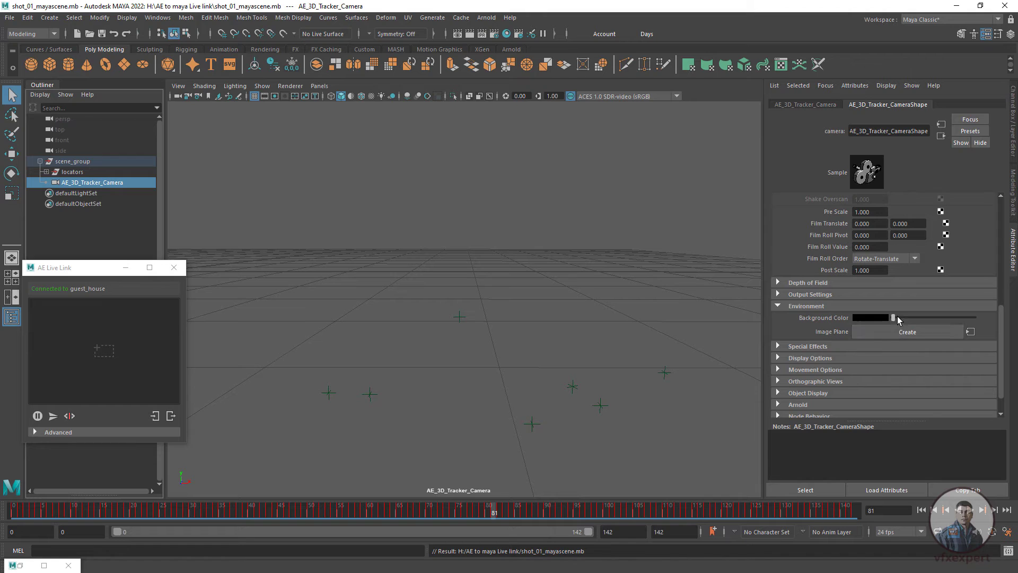
{"action": "left_click", "coordinate": [898, 333]}
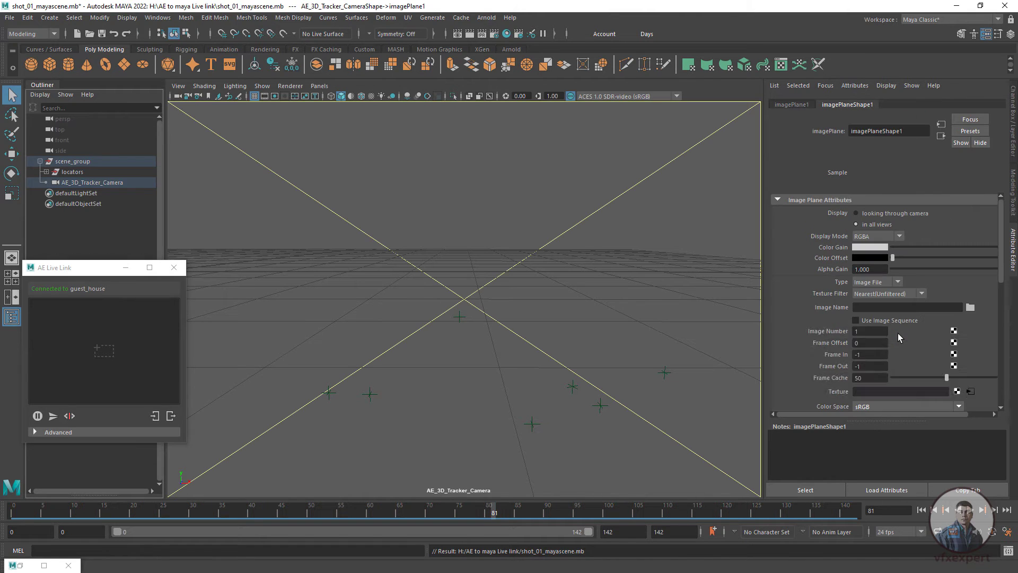
Step: Load guest_house.00000.png from H:\AE to maya Live link\guest_house_sequence as the image plane's image
{"action": "left_click", "coordinate": [969, 308]}
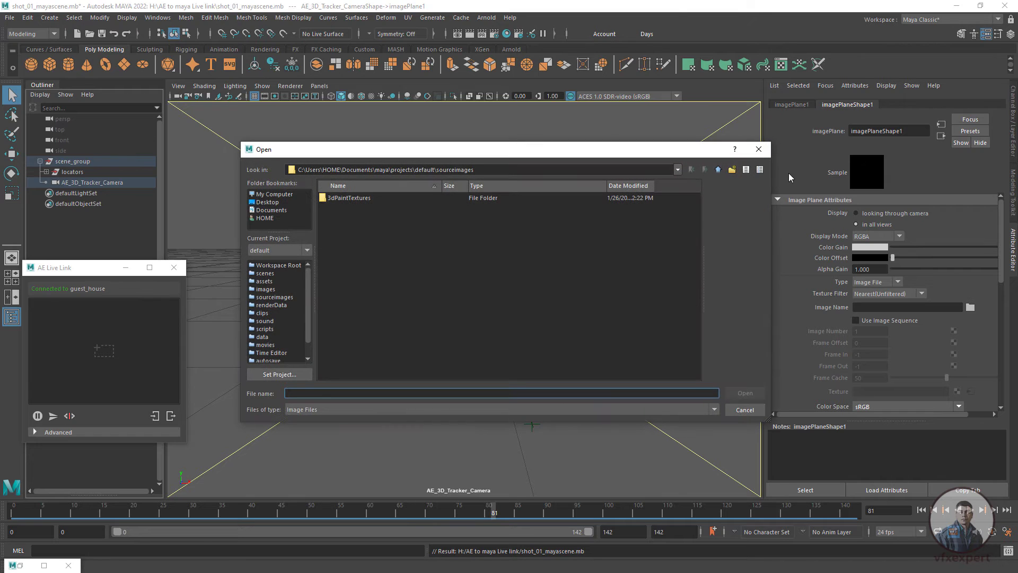
{"action": "left_click", "coordinate": [289, 196]}
{"action": "double_click", "coordinate": [355, 210]}
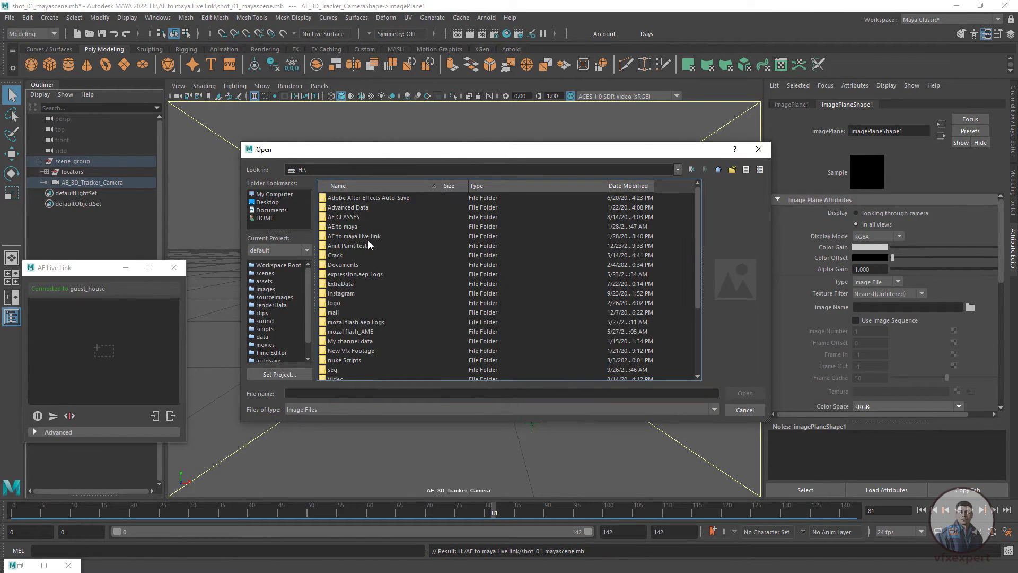
{"action": "double_click", "coordinate": [354, 236]}
{"action": "left_click", "coordinate": [379, 220]}
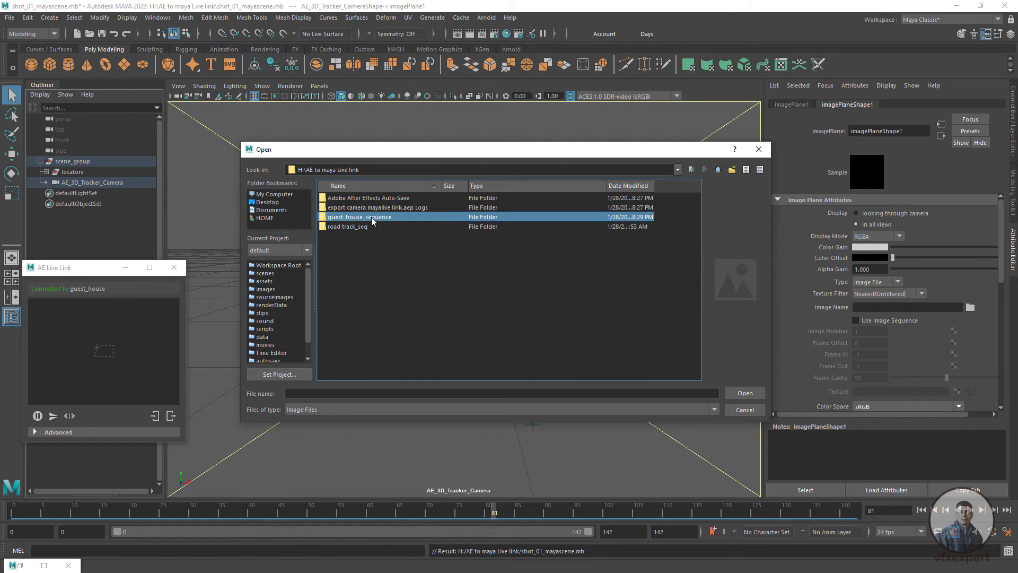
{"action": "double_click", "coordinate": [378, 219]}
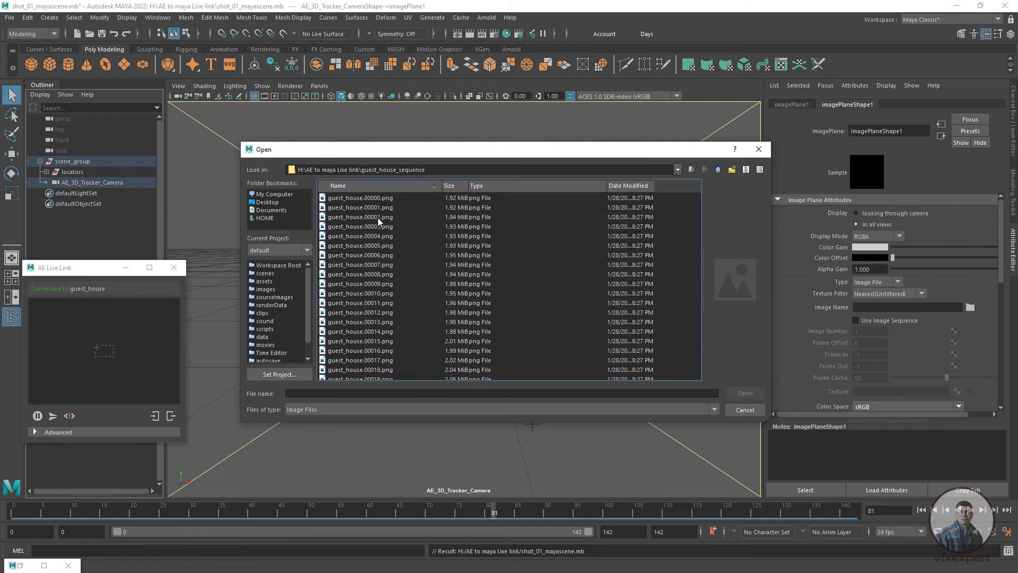
{"action": "left_click", "coordinate": [367, 199]}
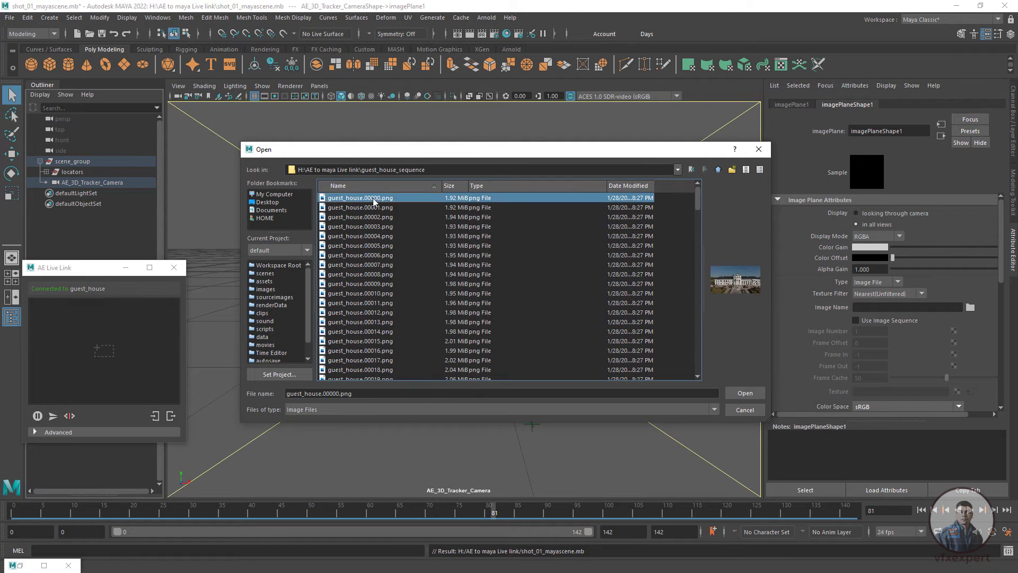
{"action": "left_click", "coordinate": [742, 393]}
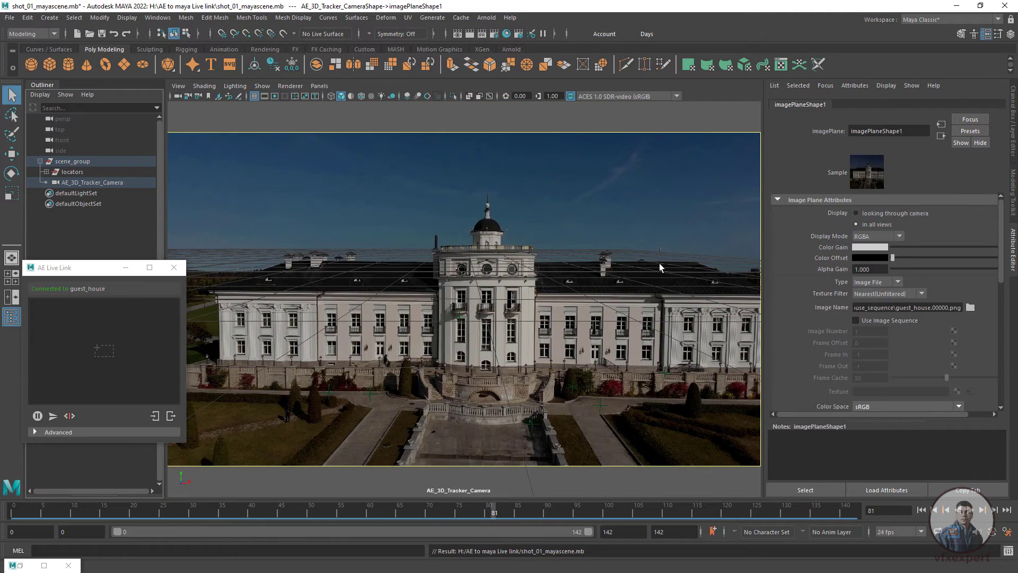
Step: Enable Use Image Sequence on the image plane and save the scene after playing back the shot
{"action": "left_click", "coordinate": [856, 320]}
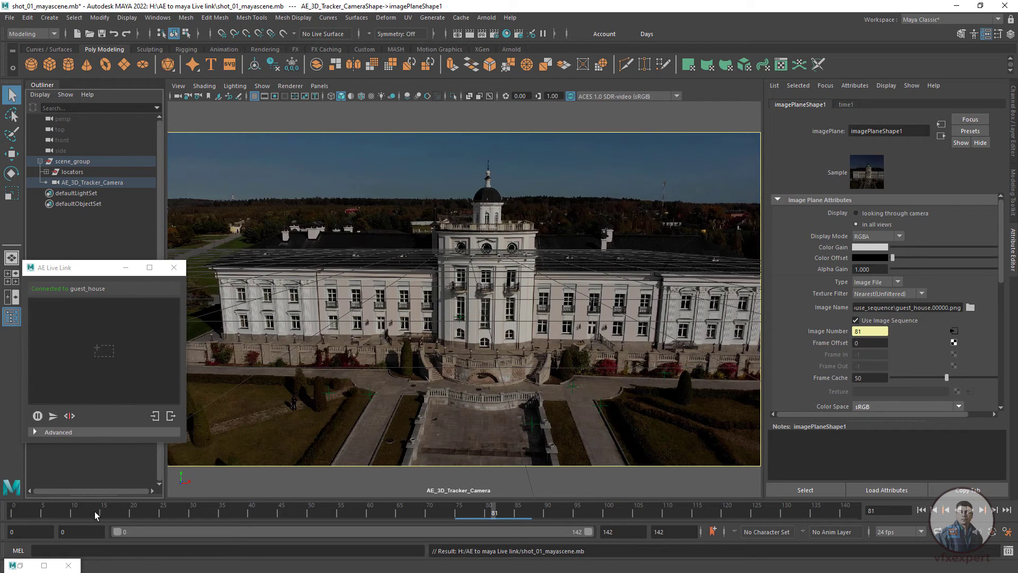
{"action": "left_click_drag", "start_coordinate": [94, 512], "coordinate": [2, 513]}
{"action": "key", "text": "alt+v"}
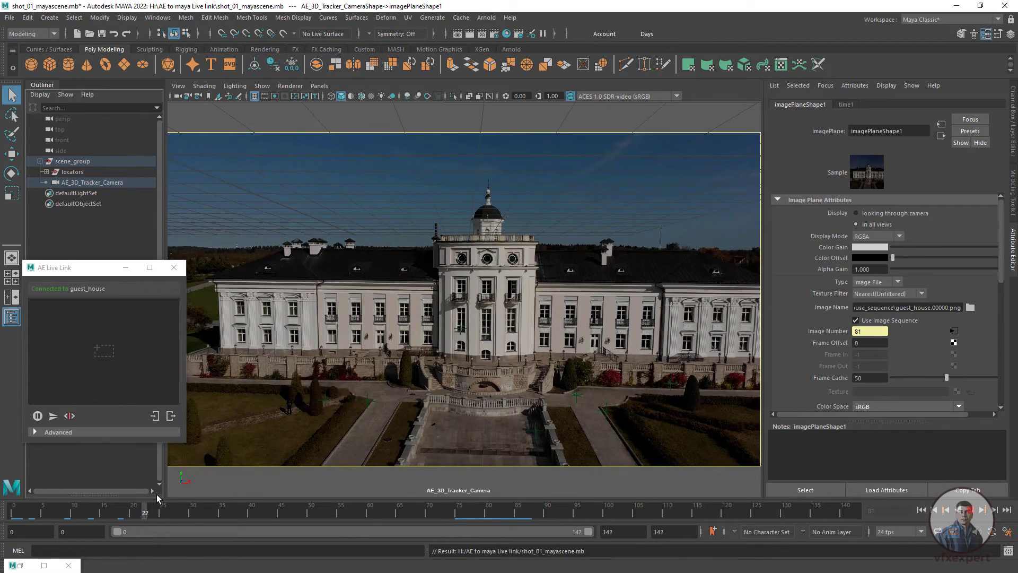
{"action": "left_click", "coordinate": [10, 17]}
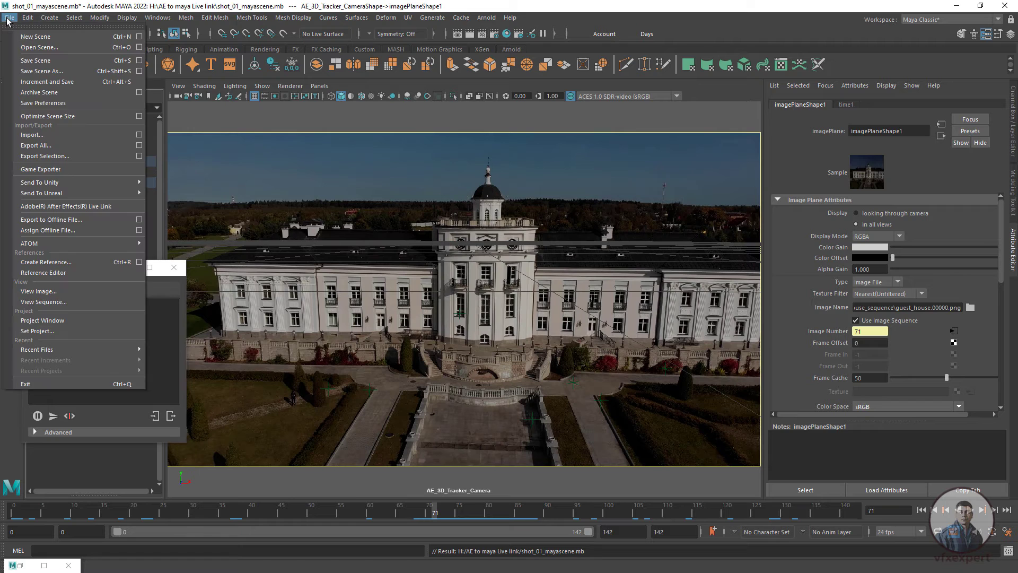
{"action": "left_click", "coordinate": [32, 61]}
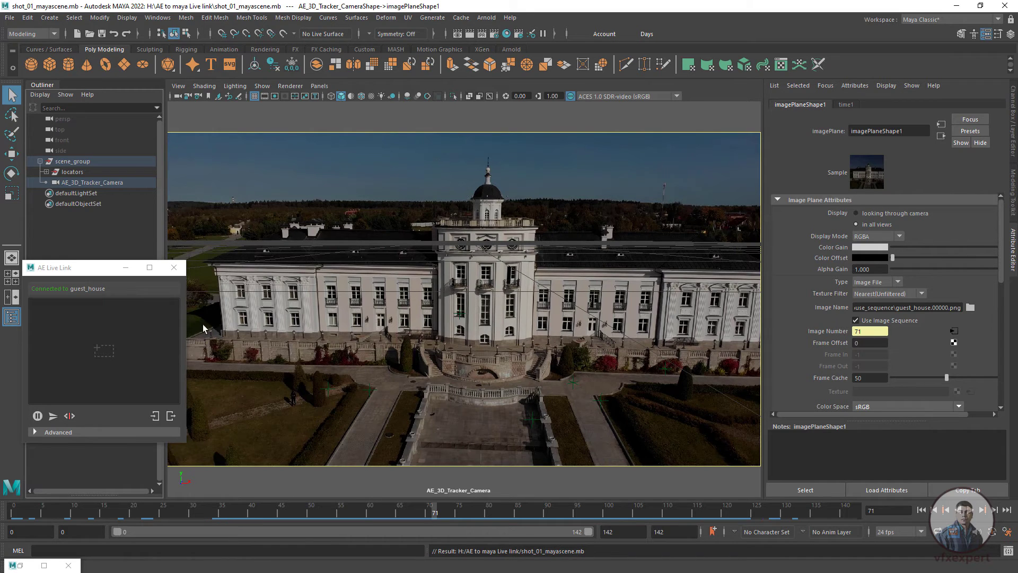
Step: Set up a two-pane side-by-side layout showing AE_3D_Tracker_Camera beside the persp view, with the tracked camera's pane slightly wider
{"action": "left_click_drag", "start_coordinate": [109, 274], "coordinate": [120, 327]}
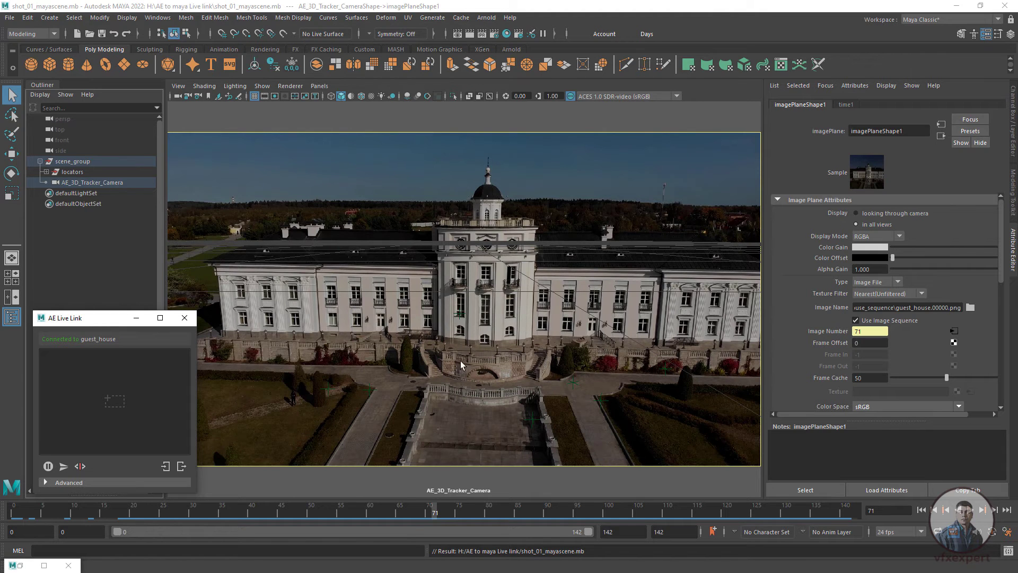
{"action": "left_click", "coordinate": [13, 297]}
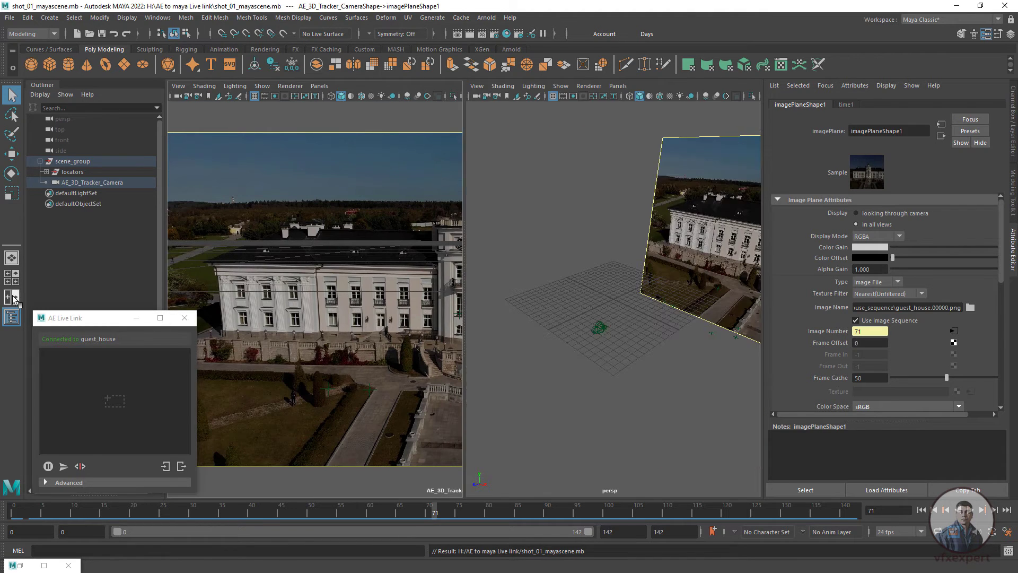
{"action": "left_click", "coordinate": [319, 86]}
{"action": "mouse_move", "coordinate": [340, 99]}
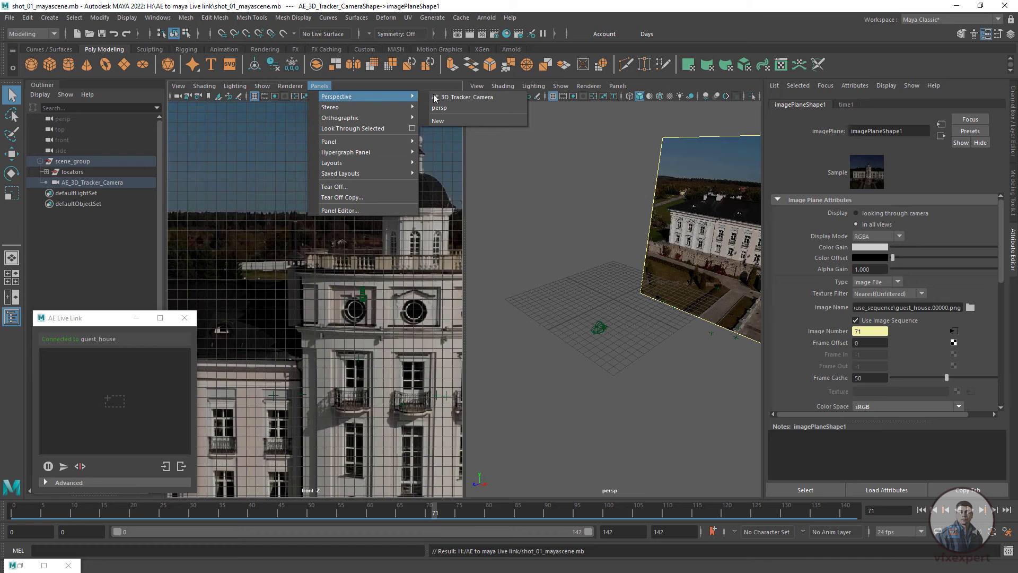
{"action": "left_click", "coordinate": [450, 97]}
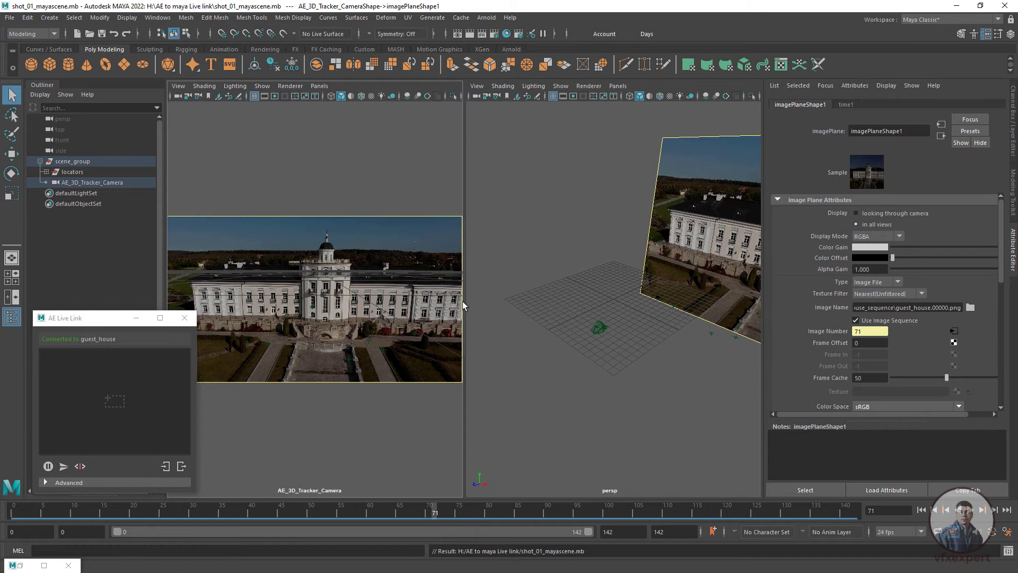
{"action": "left_click_drag", "start_coordinate": [463, 306], "coordinate": [480, 306]}
Step: Examine the camera, image plane and locators in the persp view, selecting the locator on the path beside the entrance stairs to identify it
{"action": "left_click_drag", "start_coordinate": [597, 408], "coordinate": [701, 385], "text": "alt"}
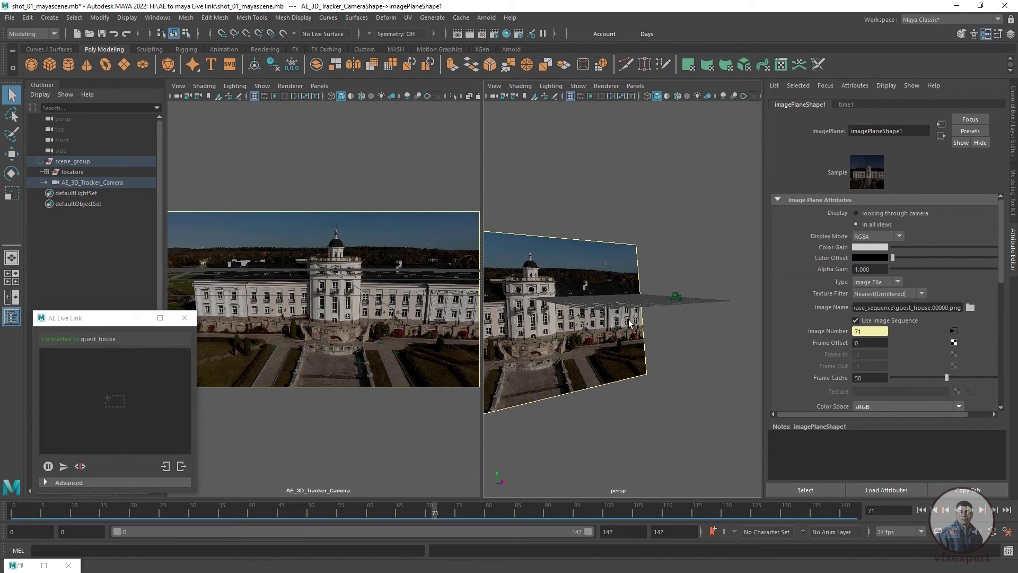
{"action": "left_click_drag", "start_coordinate": [630, 323], "coordinate": [573, 361], "text": "alt"}
{"action": "left_click_drag", "start_coordinate": [681, 391], "coordinate": [596, 339], "text": "alt"}
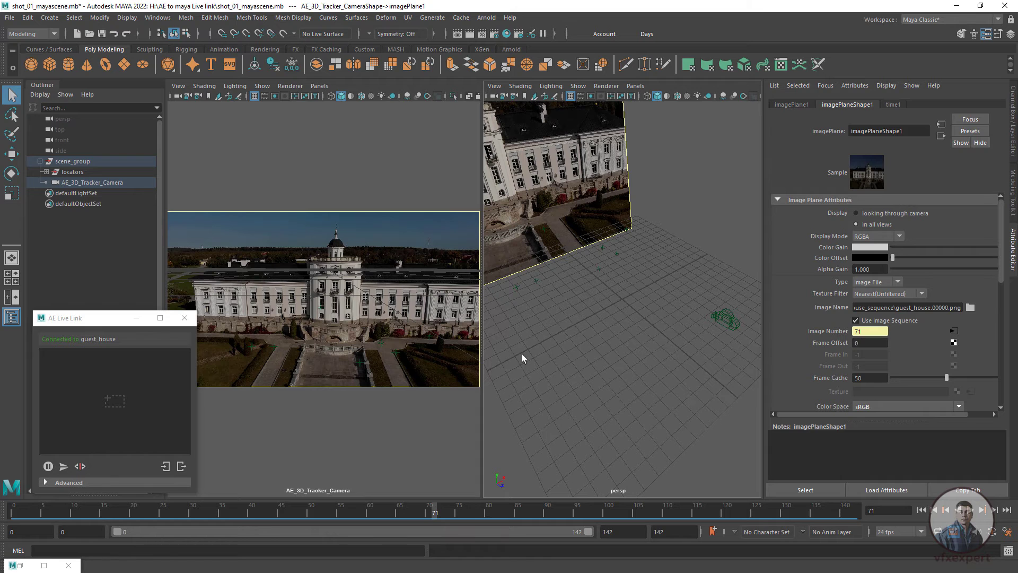
{"action": "left_click_drag", "start_coordinate": [482, 334], "coordinate": [487, 333]}
{"action": "left_click_drag", "start_coordinate": [596, 308], "coordinate": [605, 315], "text": "alt"}
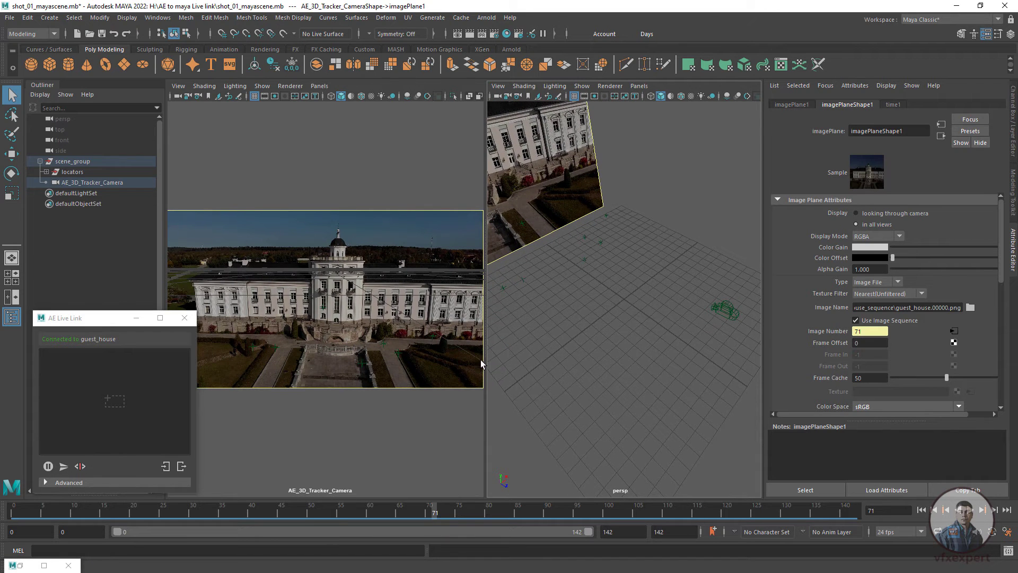
{"action": "left_click_drag", "start_coordinate": [484, 361], "coordinate": [541, 361]}
{"action": "left_click", "coordinate": [422, 352]}
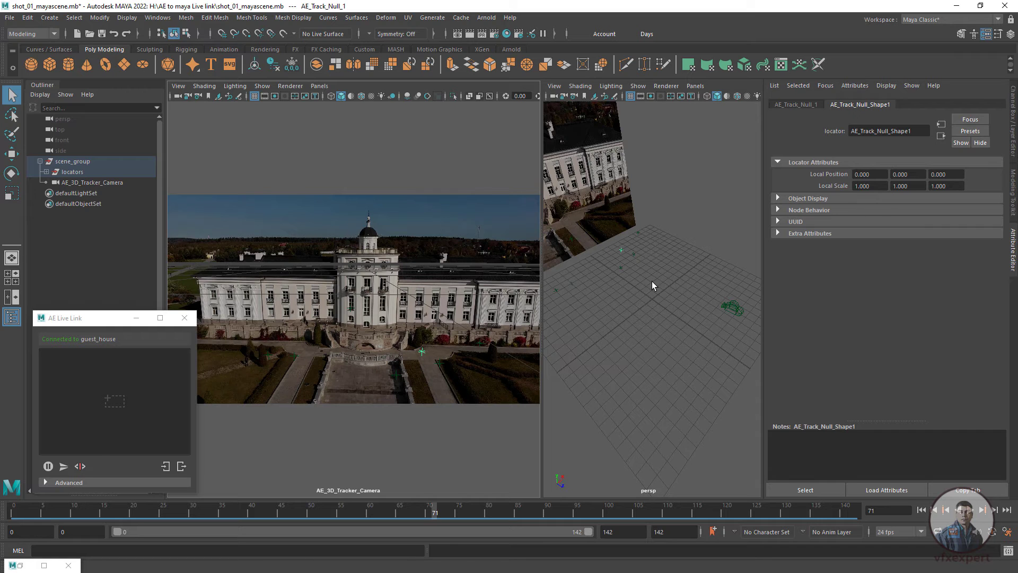
{"action": "left_click_drag", "start_coordinate": [653, 282], "coordinate": [667, 284], "text": "alt"}
{"action": "left_click_drag", "start_coordinate": [588, 256], "coordinate": [601, 281], "text": "alt"}
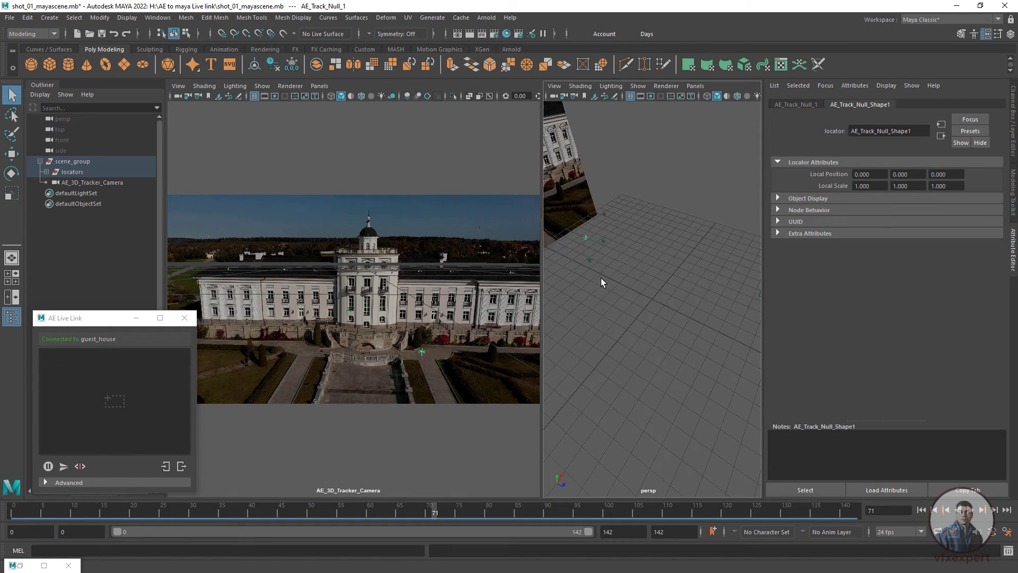
{"action": "left_click_drag", "start_coordinate": [602, 318], "coordinate": [605, 311], "text": "alt"}
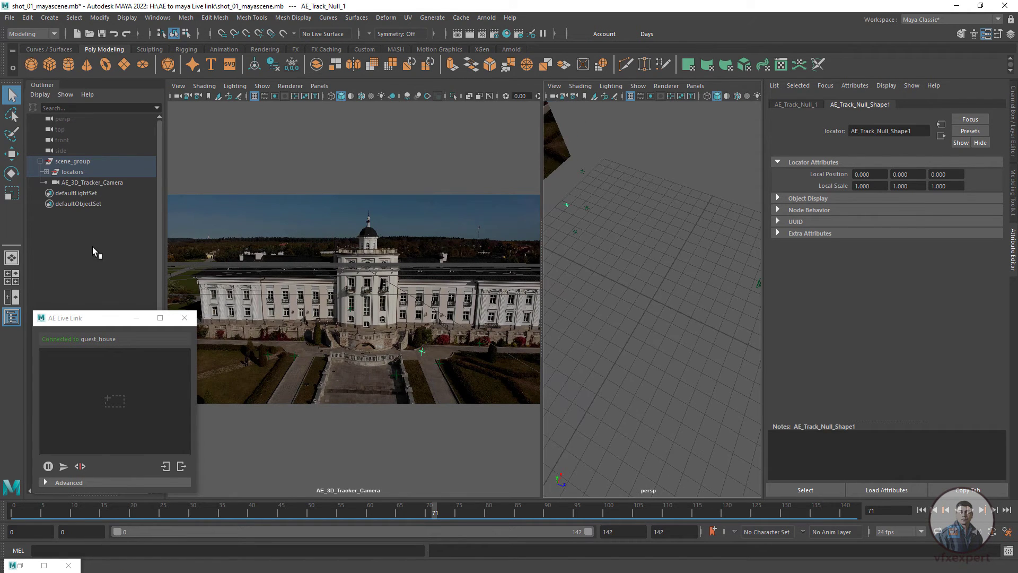
Step: Collapse scene_group and snap its pivot onto the AE_Track_Null_1 locator on the path beside the entrance stairs, keeping the group selected
{"action": "left_click", "coordinate": [40, 161]}
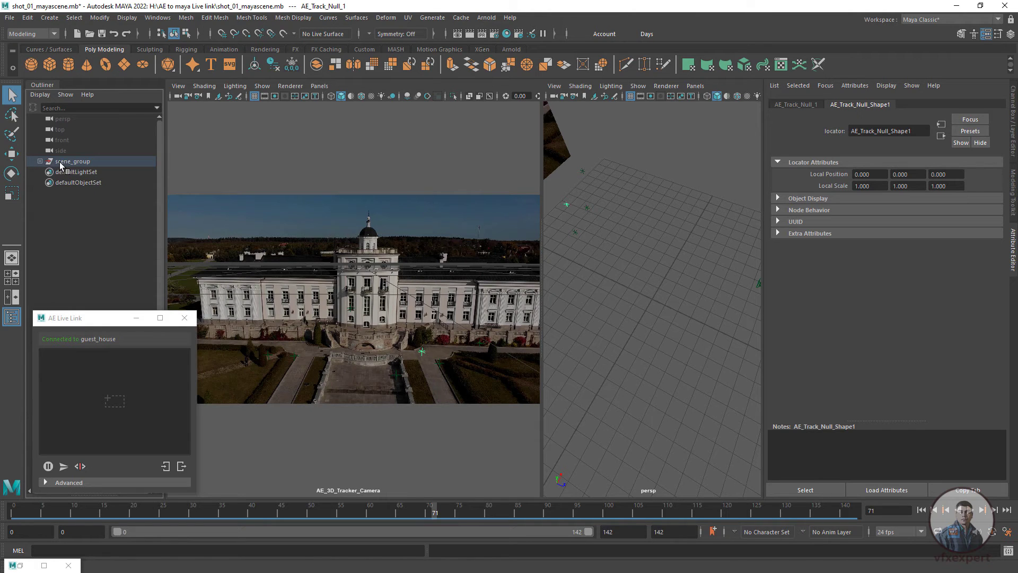
{"action": "left_click", "coordinate": [62, 162]}
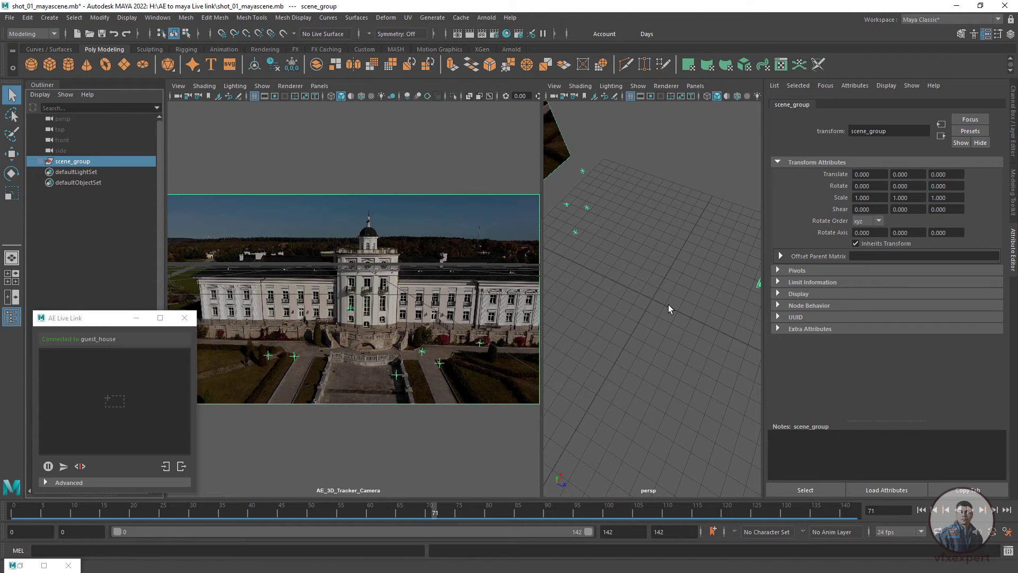
{"action": "key", "text": "w"}
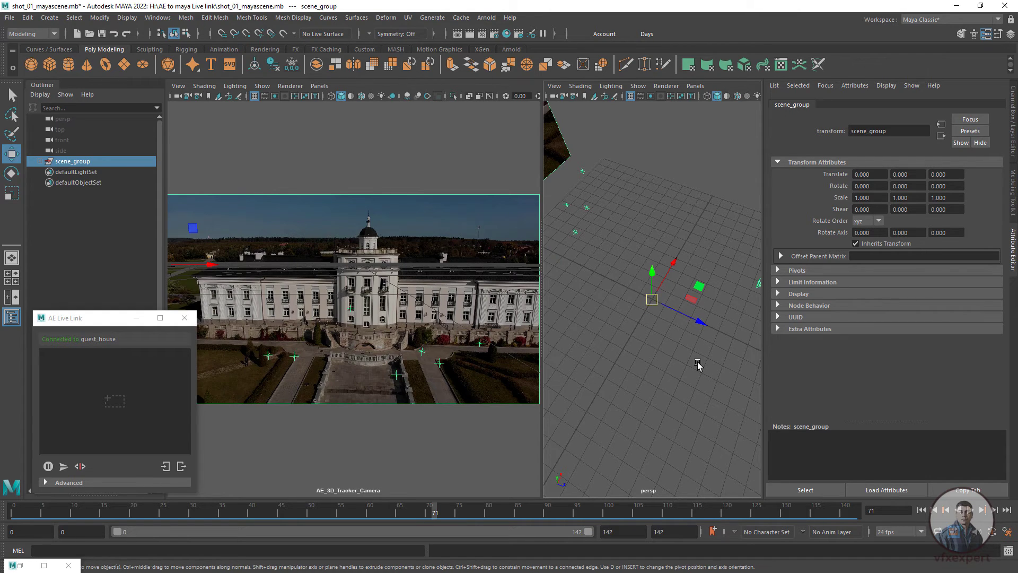
{"action": "key", "text": "d"}
{"action": "key", "text": "v"}
{"action": "left_click_drag", "start_coordinate": [652, 299], "coordinate": [631, 286]}
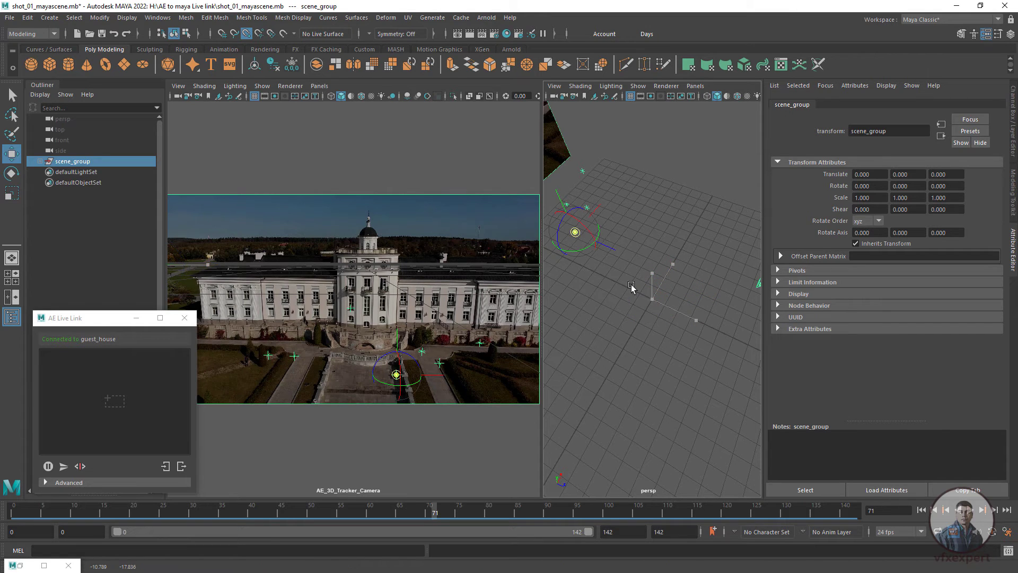
{"action": "left_click_drag", "start_coordinate": [396, 374], "coordinate": [421, 352]}
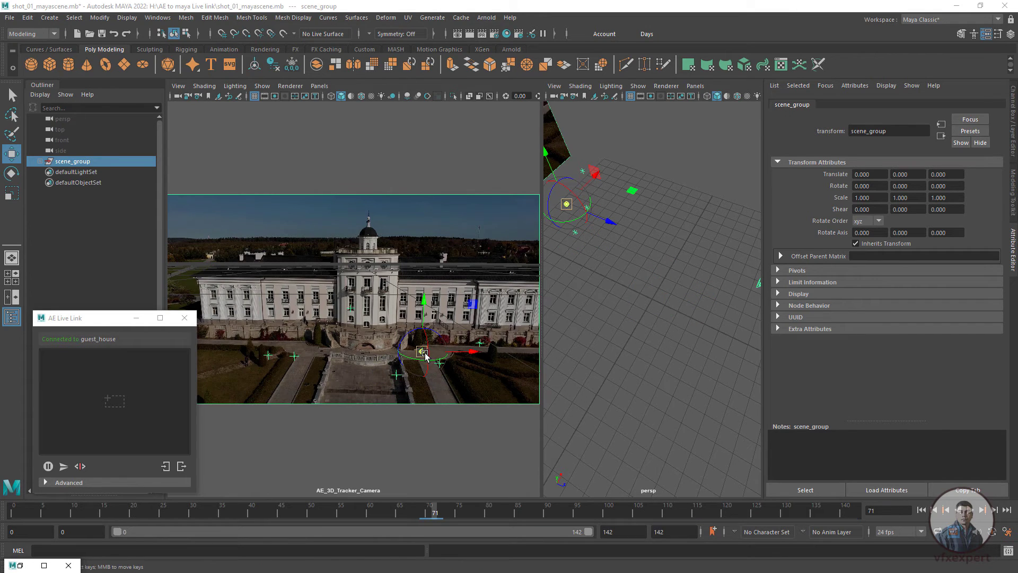
{"action": "key", "text": "ctrl+z"}
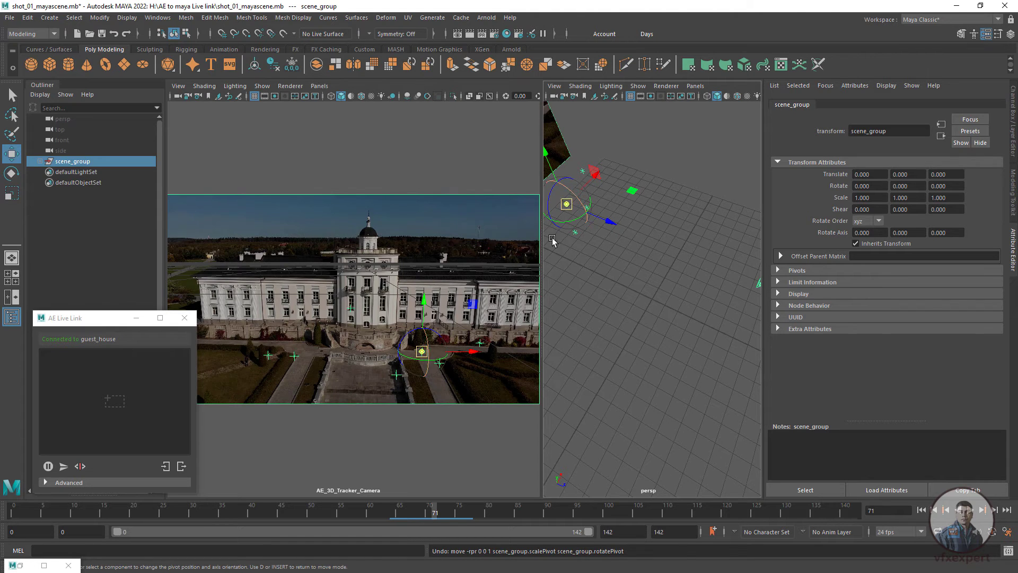
{"action": "left_click", "coordinate": [93, 215]}
{"action": "left_click", "coordinate": [74, 162]}
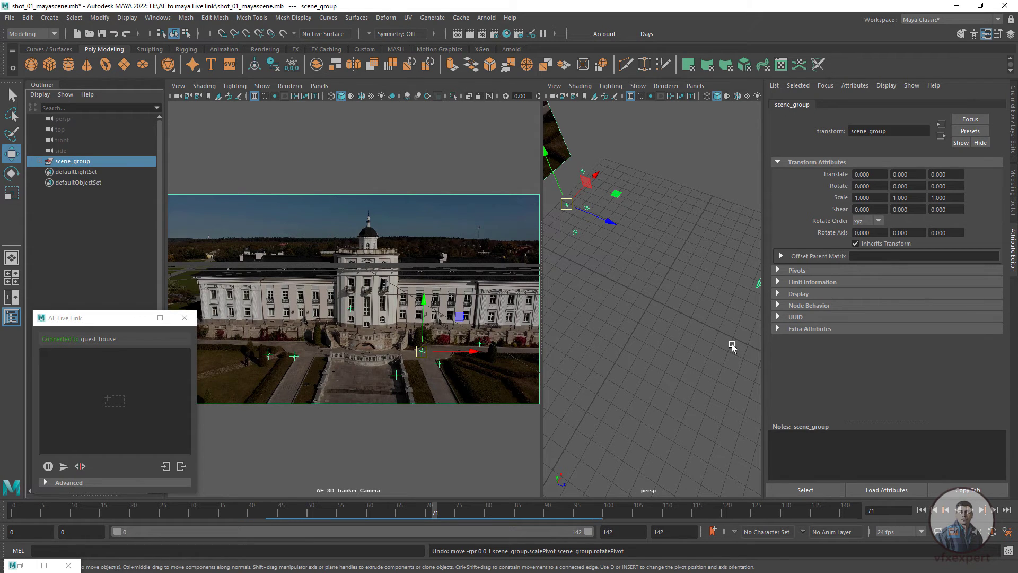
Step: Snap scene_group by its pivot to the grid origin and scrub the timeline in an enlarged tracked camera view to check the alignment
{"action": "key", "text": "x"}
{"action": "left_click_drag", "start_coordinate": [567, 205], "coordinate": [654, 301]}
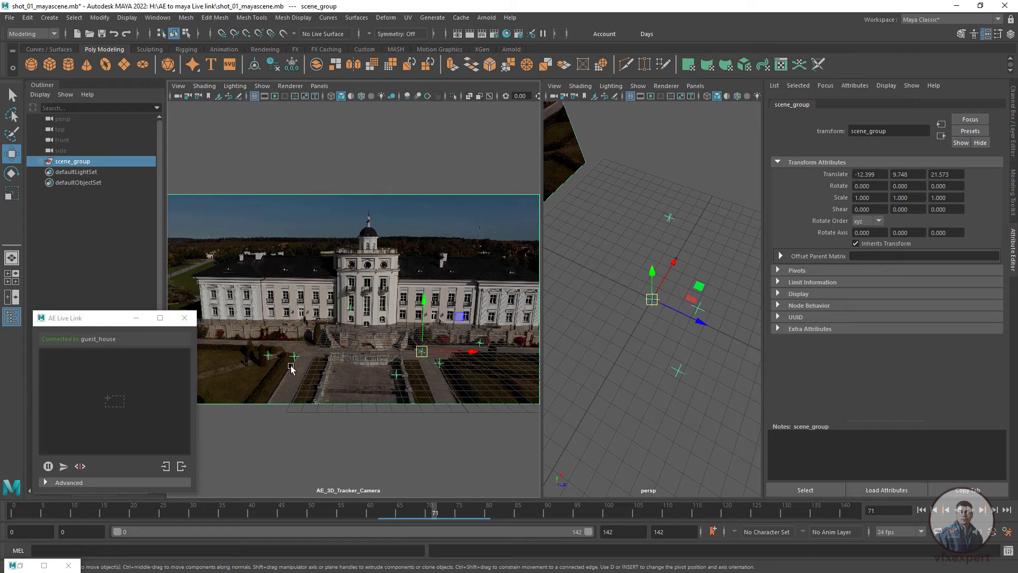
{"action": "left_click_drag", "start_coordinate": [542, 371], "coordinate": [618, 381]}
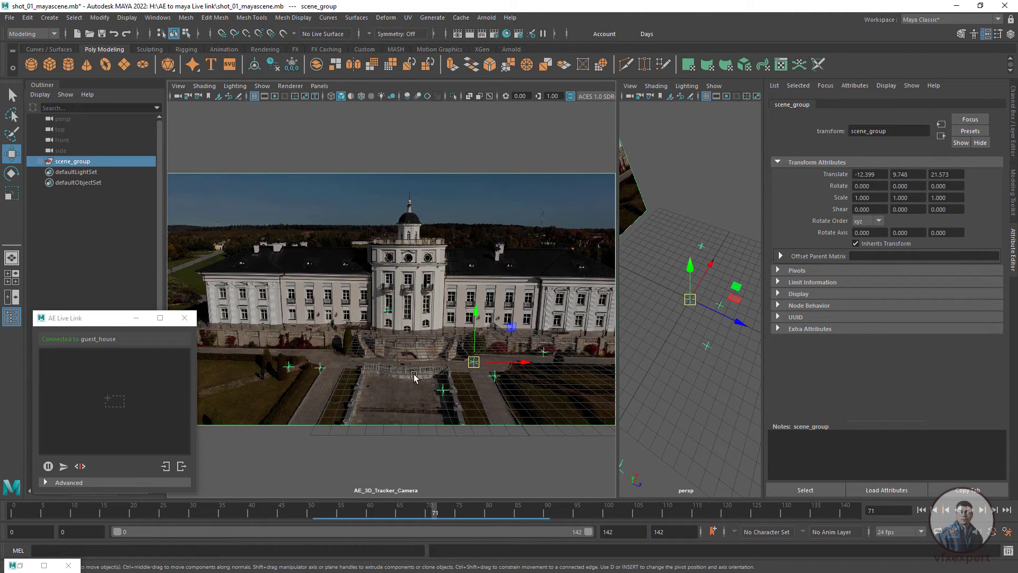
{"action": "left_click_drag", "start_coordinate": [94, 513], "coordinate": [2, 533]}
{"action": "left_click_drag", "start_coordinate": [83, 514], "coordinate": [287, 514]}
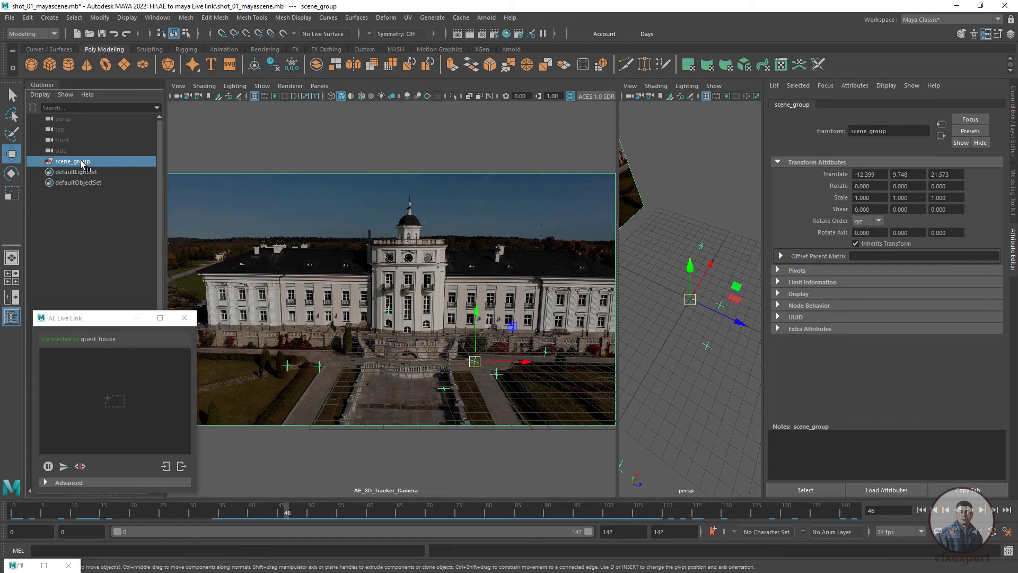
Step: Check scene_group's Rotate X and Rotate Z channels and their rotation axes in the viewport, and deselect the group
{"action": "left_click", "coordinate": [1013, 141]}
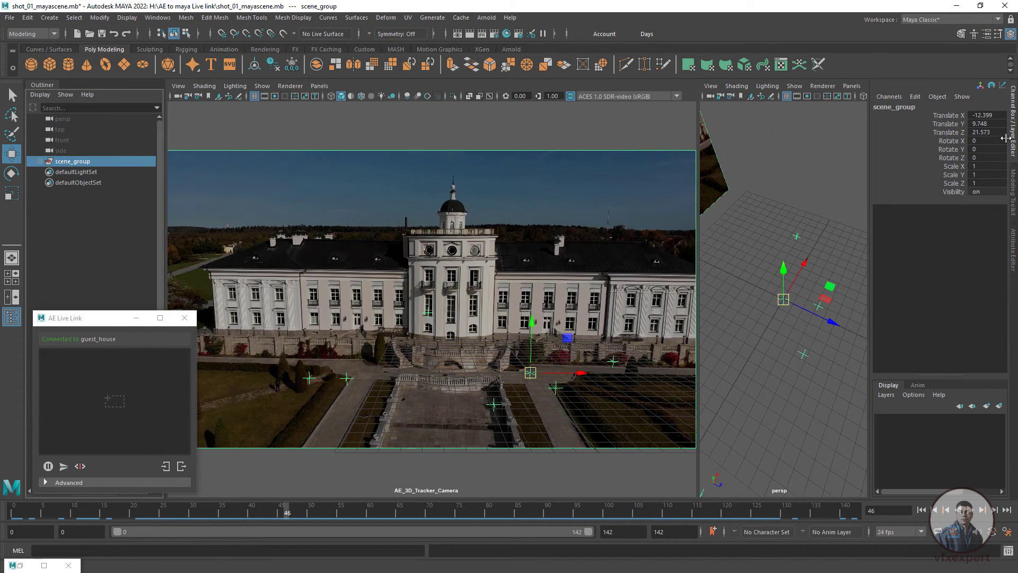
{"action": "left_click_drag", "start_coordinate": [957, 144], "coordinate": [953, 159]}
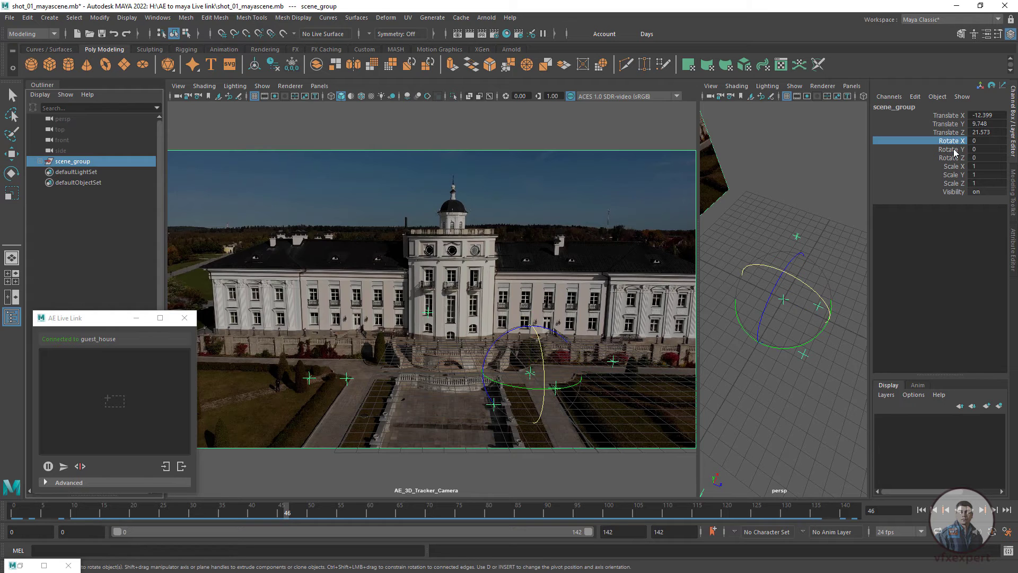
{"action": "left_click", "coordinate": [953, 159]}
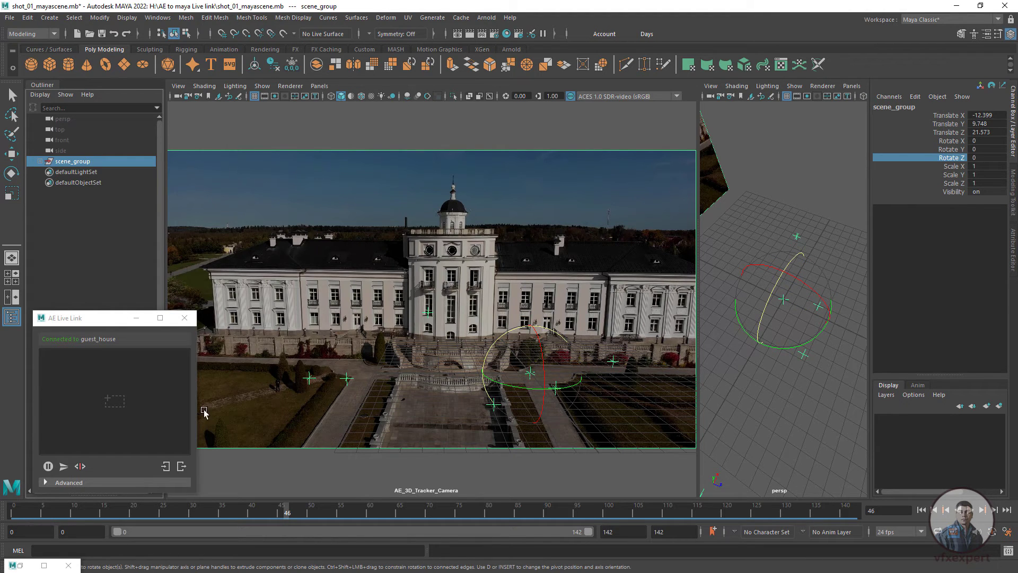
{"action": "left_click", "coordinate": [780, 170]}
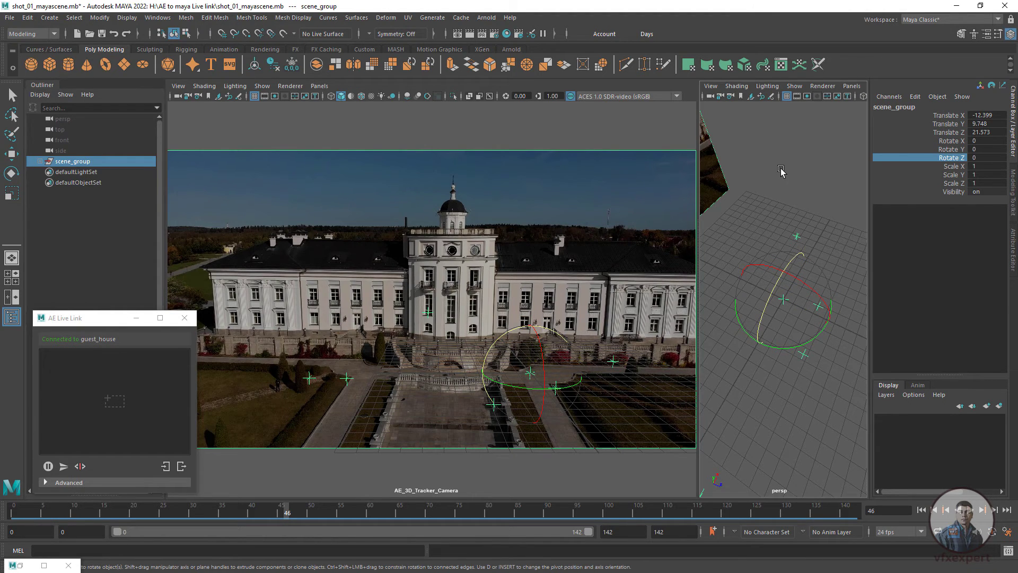
{"action": "left_click", "coordinate": [780, 169]}
{"action": "key", "text": "w"}
Step: Enlarge the tracked camera's pane at frame 37 and place a polygon cube by its corner pivot on the grid origin, scaled uniformly to 2.276
{"action": "left_click_drag", "start_coordinate": [103, 518], "coordinate": [234, 522]}
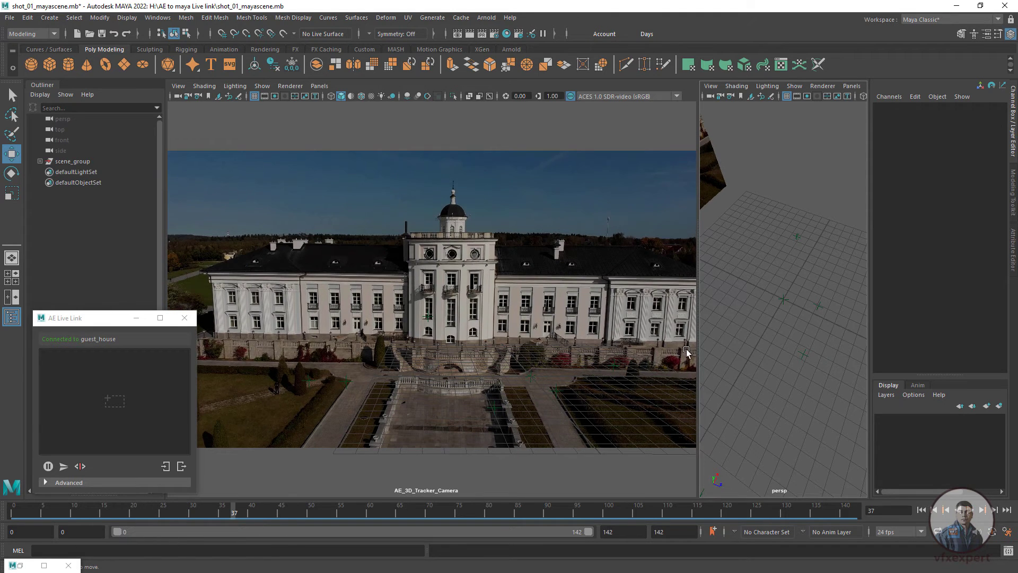
{"action": "left_click_drag", "start_coordinate": [699, 347], "coordinate": [766, 364]}
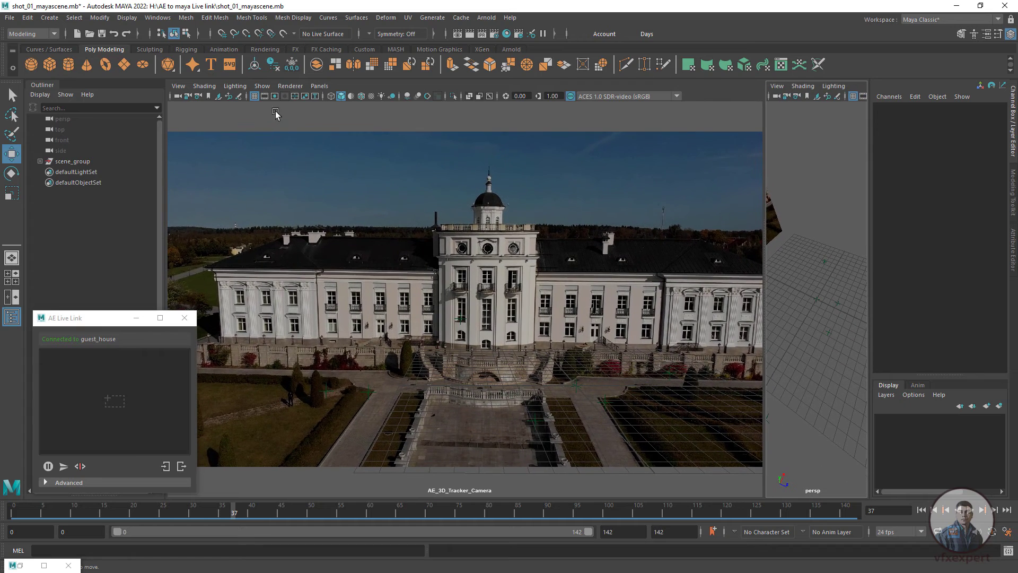
{"action": "left_click", "coordinate": [50, 66]}
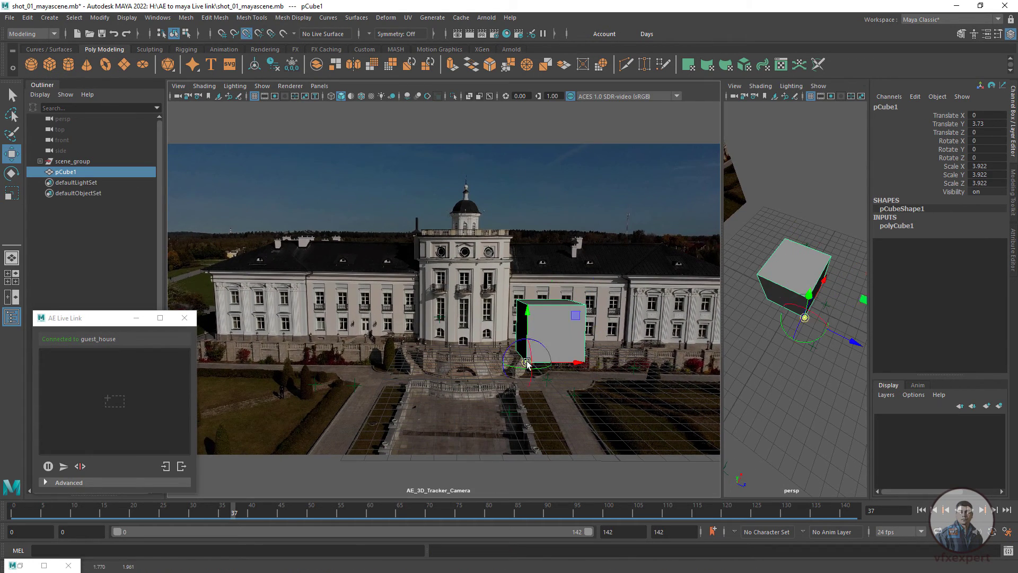
{"action": "left_click_drag", "start_coordinate": [536, 371], "coordinate": [509, 386]}
{"action": "key", "text": "r"}
{"action": "left_click", "coordinate": [518, 388]}
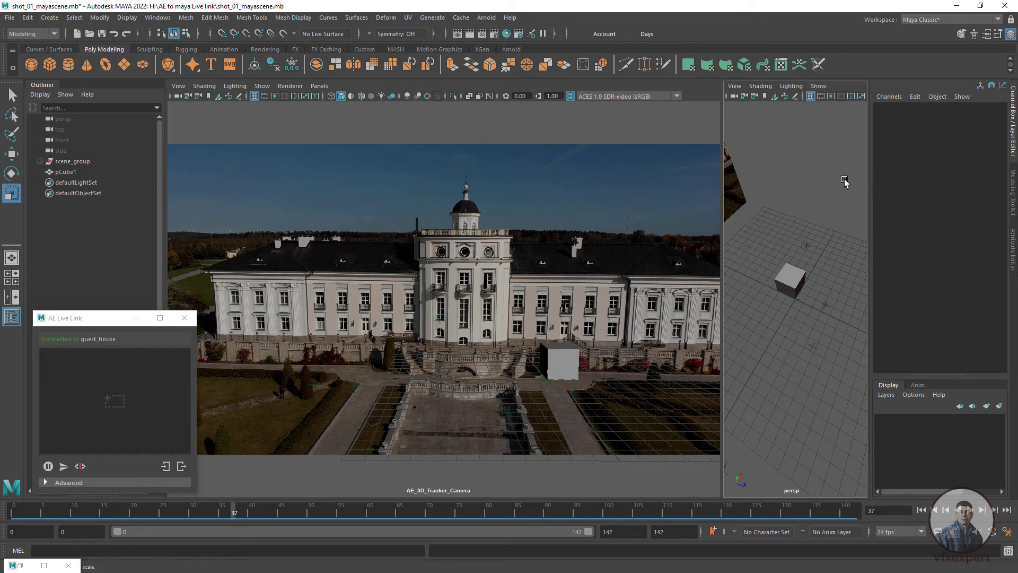
Step: Scrub the timeline through the tracked camera view to check that pCube1 stays fixed to the ground, leaving the cube selected
{"action": "left_click_drag", "start_coordinate": [162, 511], "coordinate": [12, 513]}
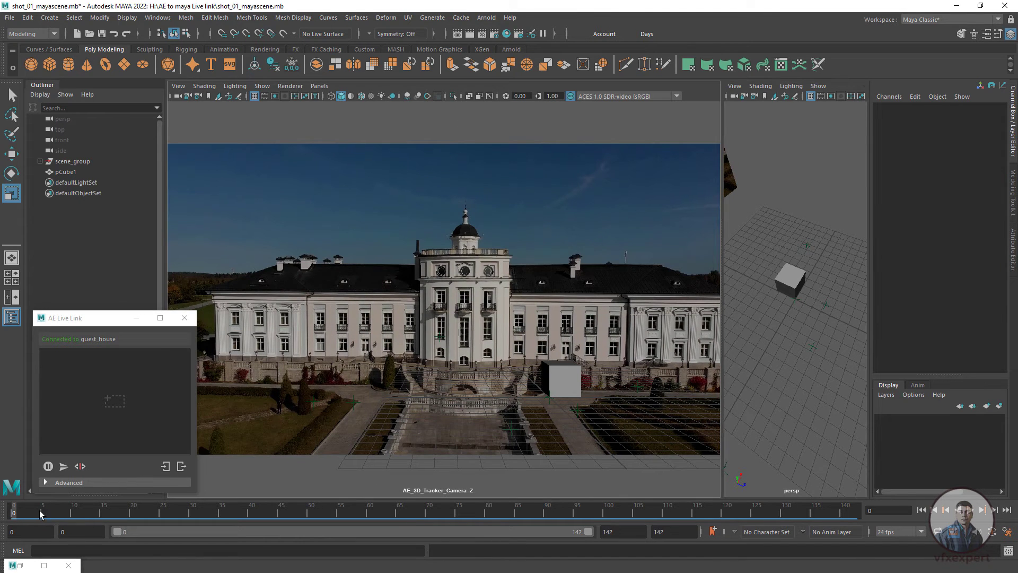
{"action": "left_click_drag", "start_coordinate": [40, 513], "coordinate": [221, 500]}
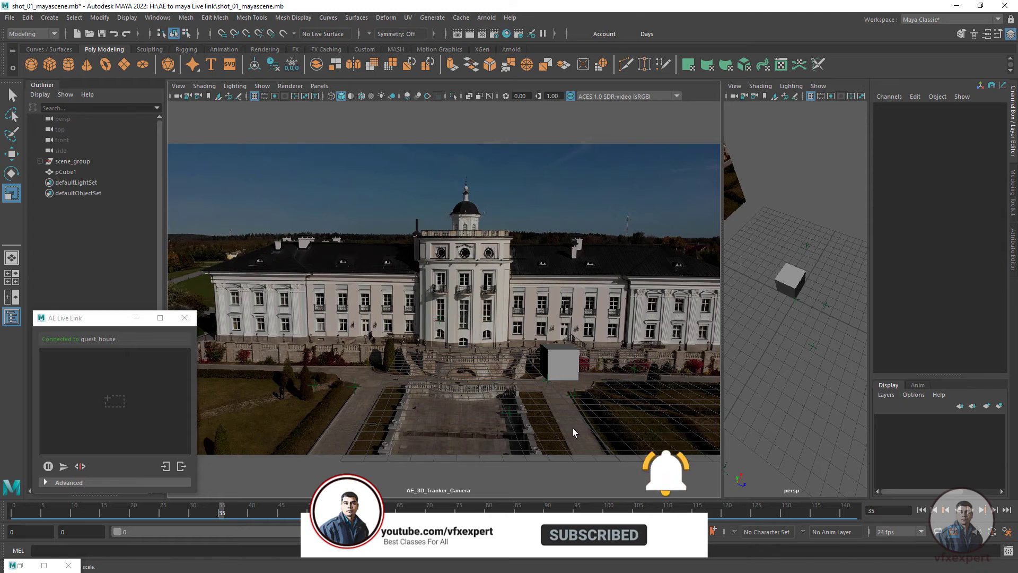
{"action": "left_click", "coordinate": [565, 362]}
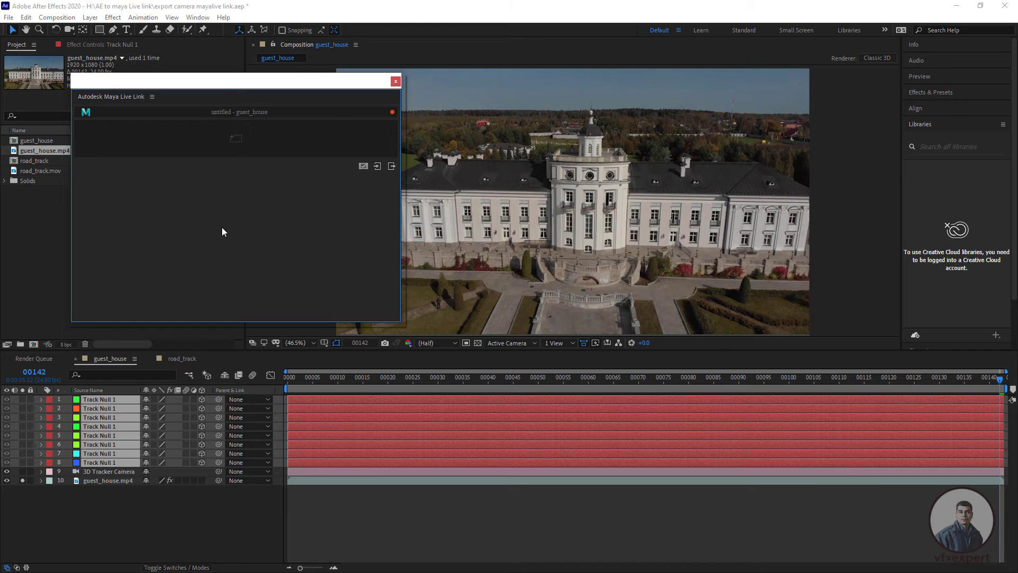
Step: Switch to After Effects, open the road_track composition clear of the Live Link panel, and check its frame rate in the project
{"action": "left_click", "coordinate": [187, 359]}
{"action": "left_click_drag", "start_coordinate": [310, 85], "coordinate": [608, 391]}
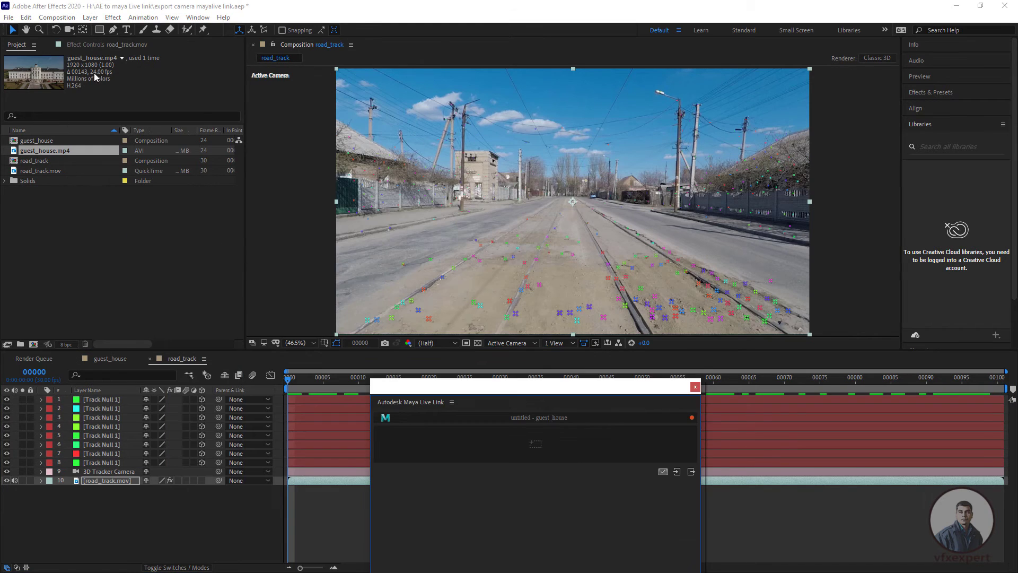
{"action": "left_click_drag", "start_coordinate": [444, 395], "coordinate": [484, 410]}
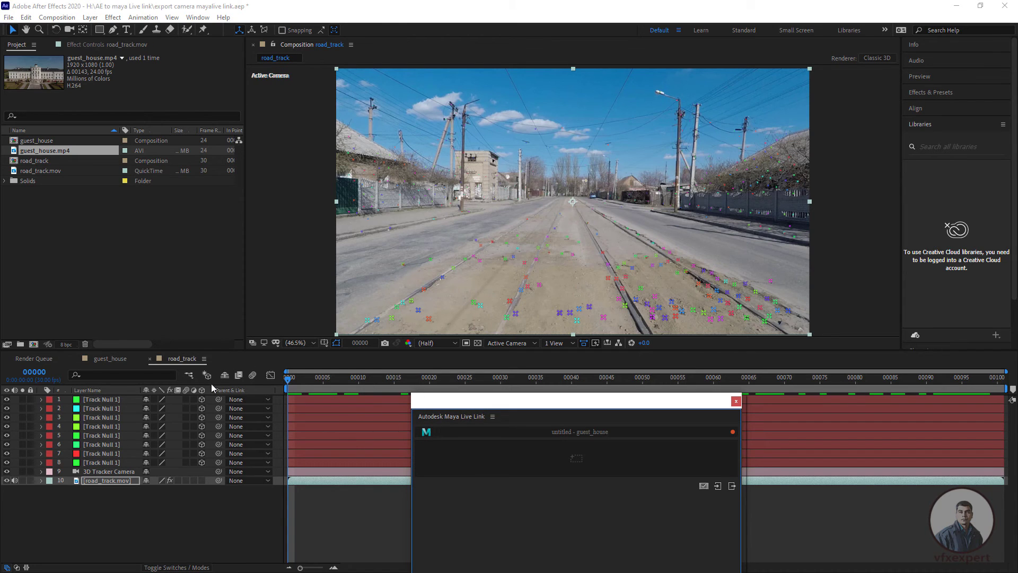
{"action": "left_click", "coordinate": [183, 363]}
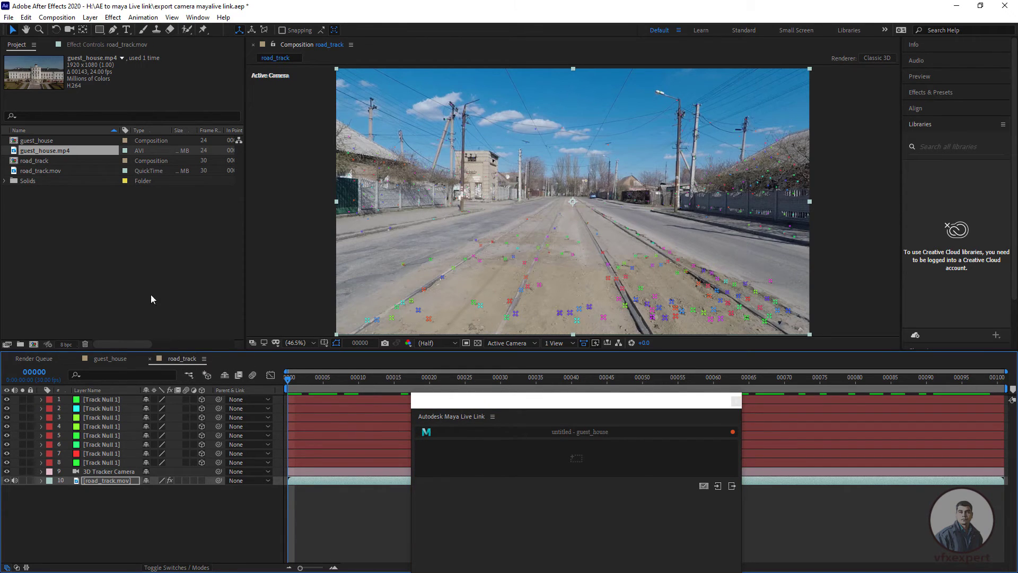
{"action": "left_click", "coordinate": [33, 162]}
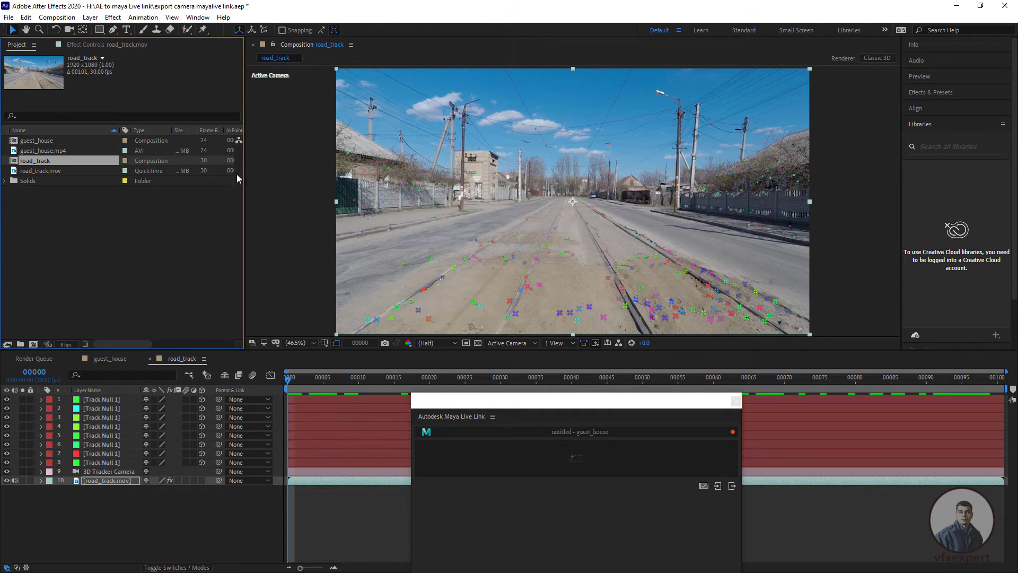
{"action": "left_click_drag", "start_coordinate": [434, 404], "coordinate": [516, 439]}
{"action": "left_click_drag", "start_coordinate": [366, 385], "coordinate": [270, 432]}
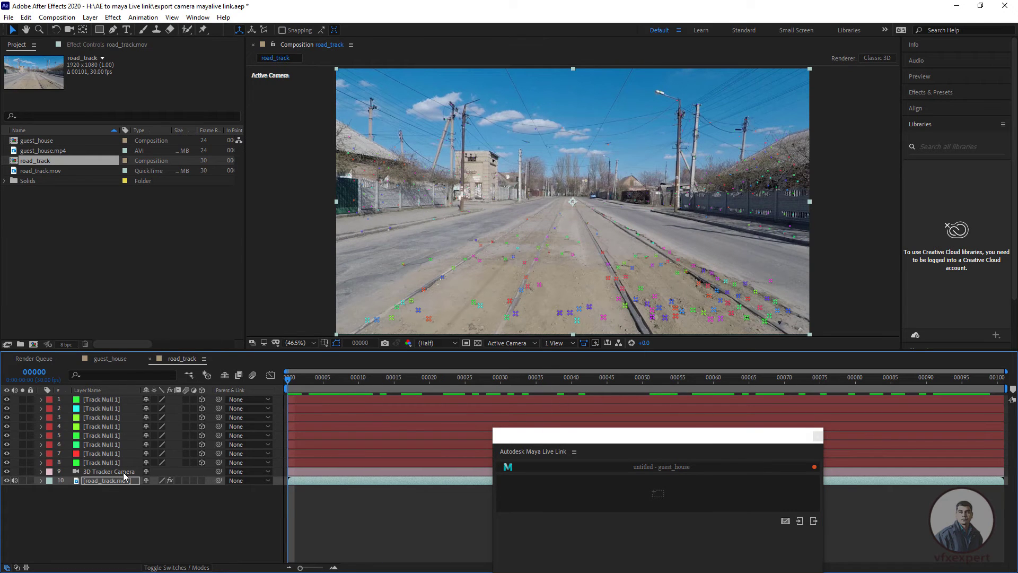
Step: Examine the 3D Tracker Camera and eight Track Null layers in road_track, return to the first frame and reposition the Live Link panel
{"action": "left_click", "coordinate": [123, 471]}
{"action": "left_click", "coordinate": [111, 462]}
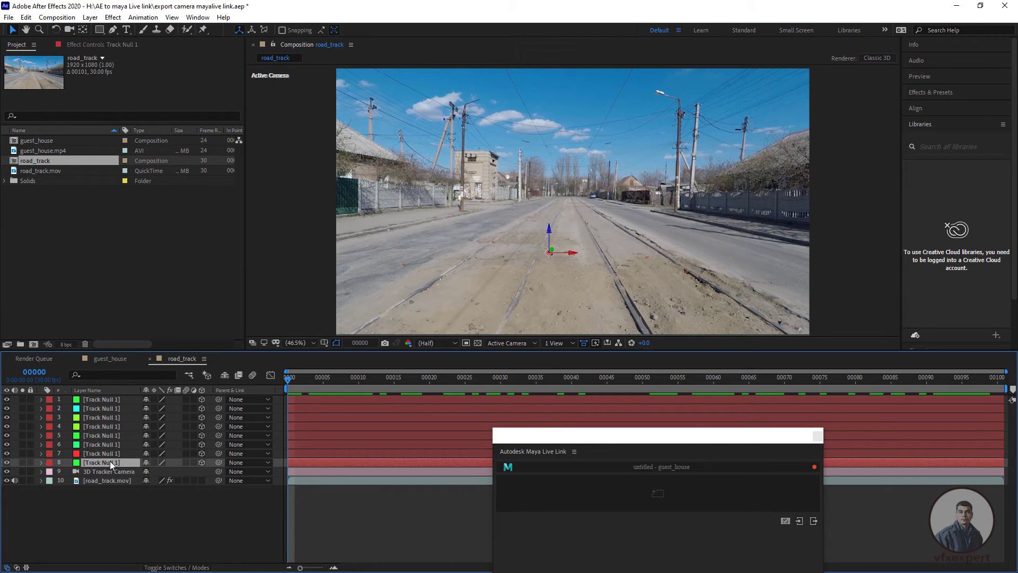
{"action": "left_click", "coordinate": [115, 400], "text": "shift"}
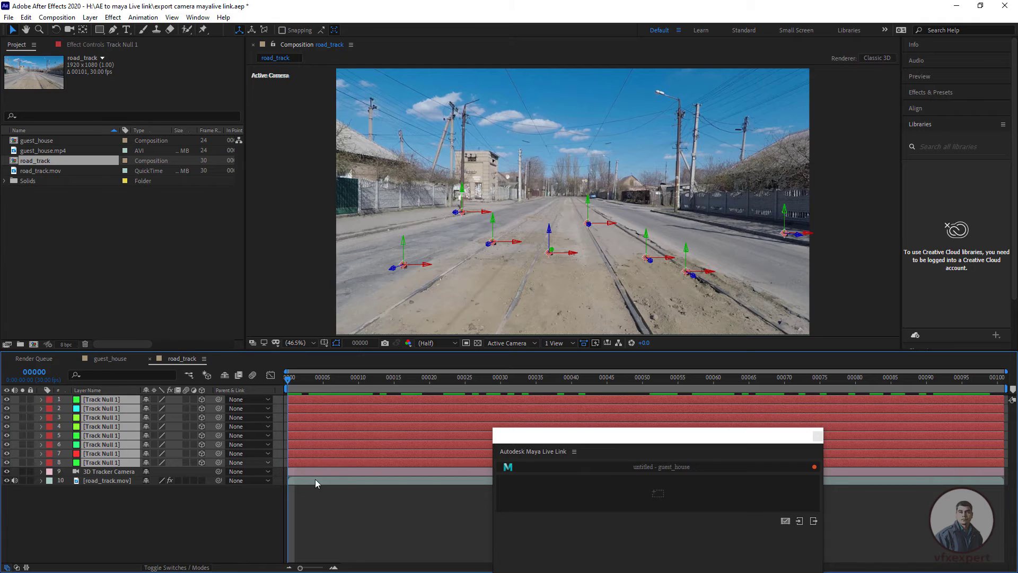
{"action": "left_click", "coordinate": [345, 513]}
{"action": "left_click", "coordinate": [323, 392]}
{"action": "key", "text": "Home"}
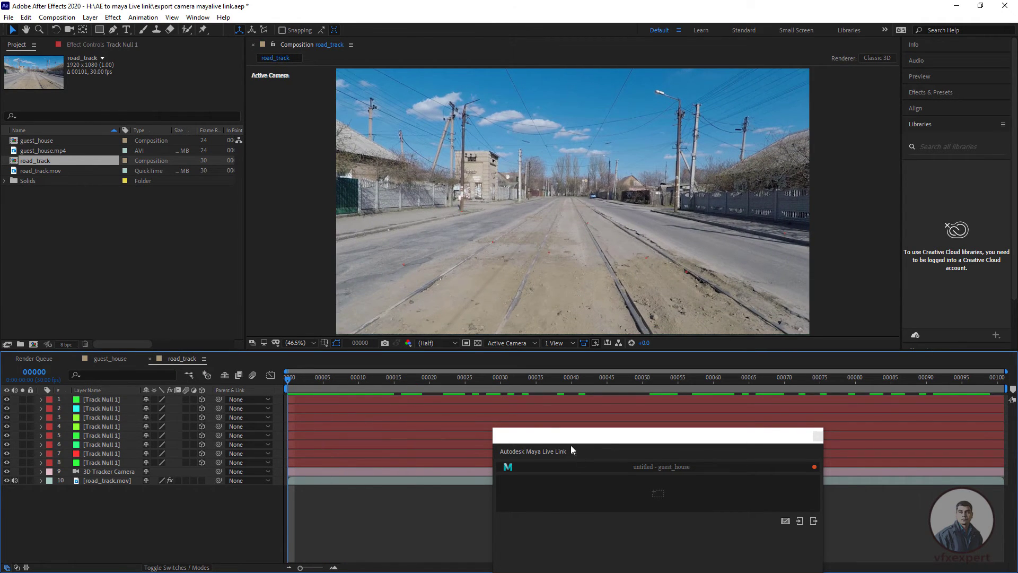
{"action": "left_click_drag", "start_coordinate": [569, 443], "coordinate": [528, 254]}
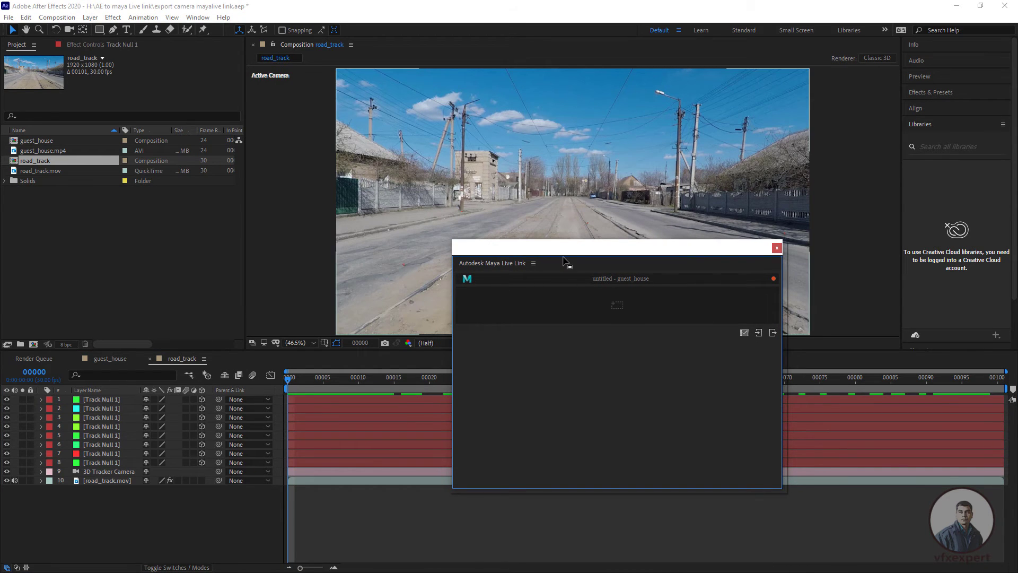
{"action": "left_click_drag", "start_coordinate": [554, 252], "coordinate": [618, 307]}
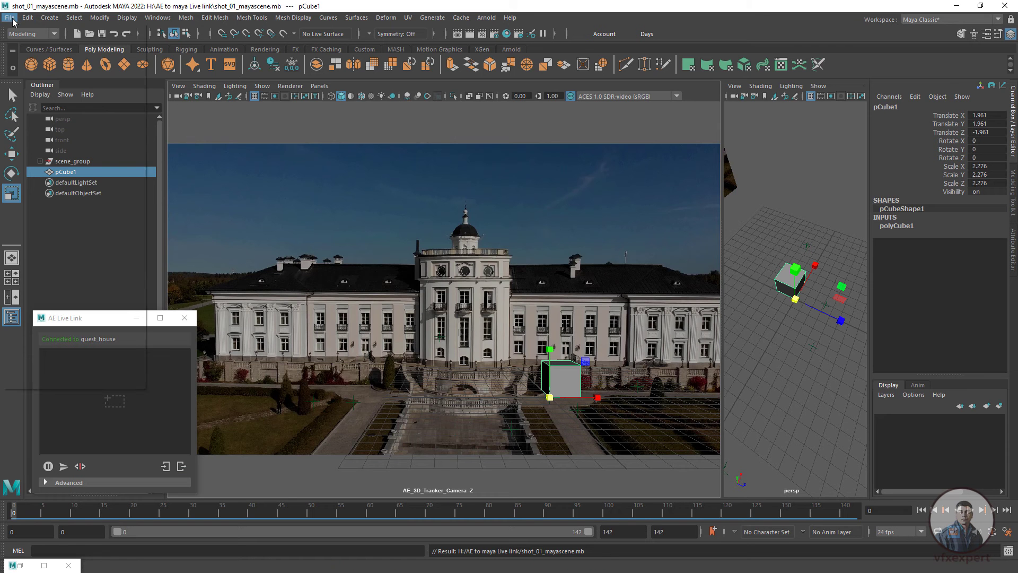
Step: Switch to Maya and create a new empty scene with the time unit set to 30 fps
{"action": "left_click", "coordinate": [10, 17]}
{"action": "left_click", "coordinate": [30, 36]}
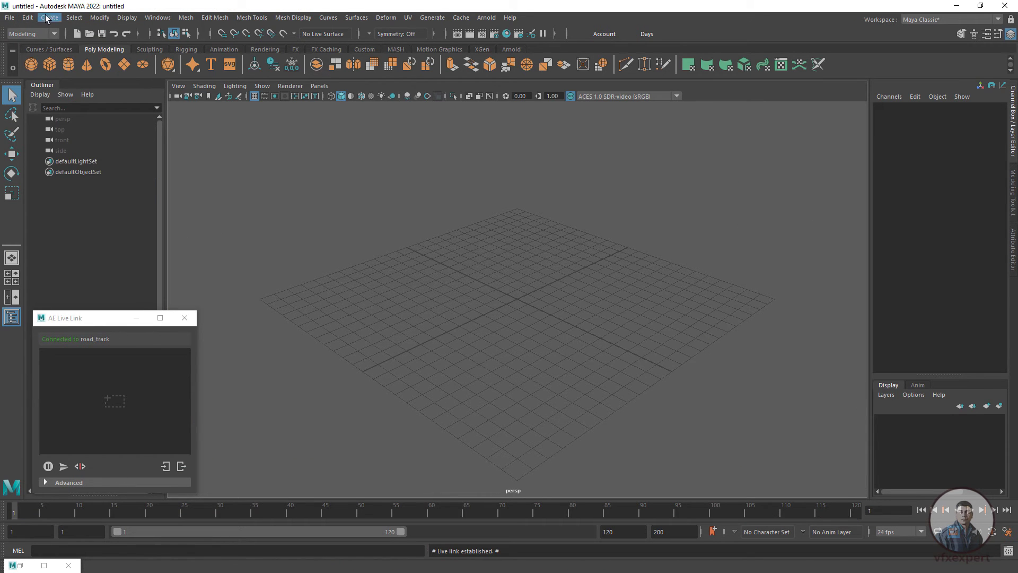
{"action": "left_click", "coordinate": [10, 18]}
{"action": "left_click", "coordinate": [139, 36]}
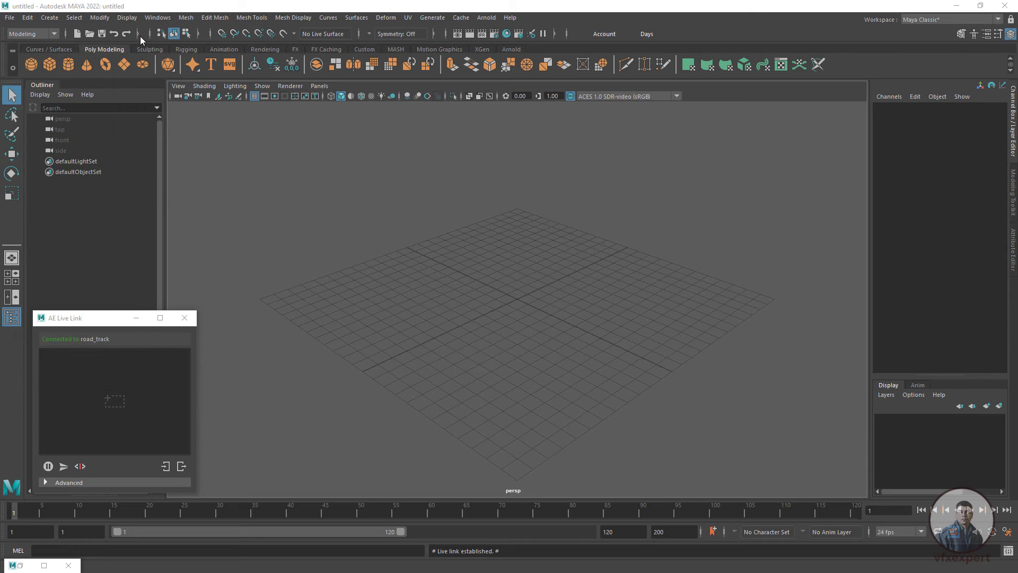
{"action": "left_click", "coordinate": [523, 307]}
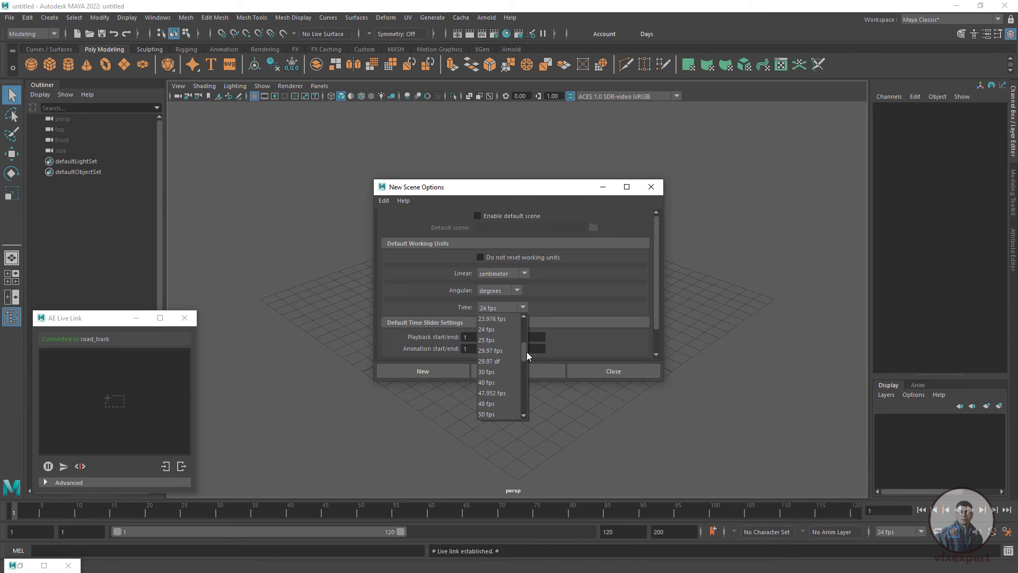
{"action": "left_click", "coordinate": [498, 372]}
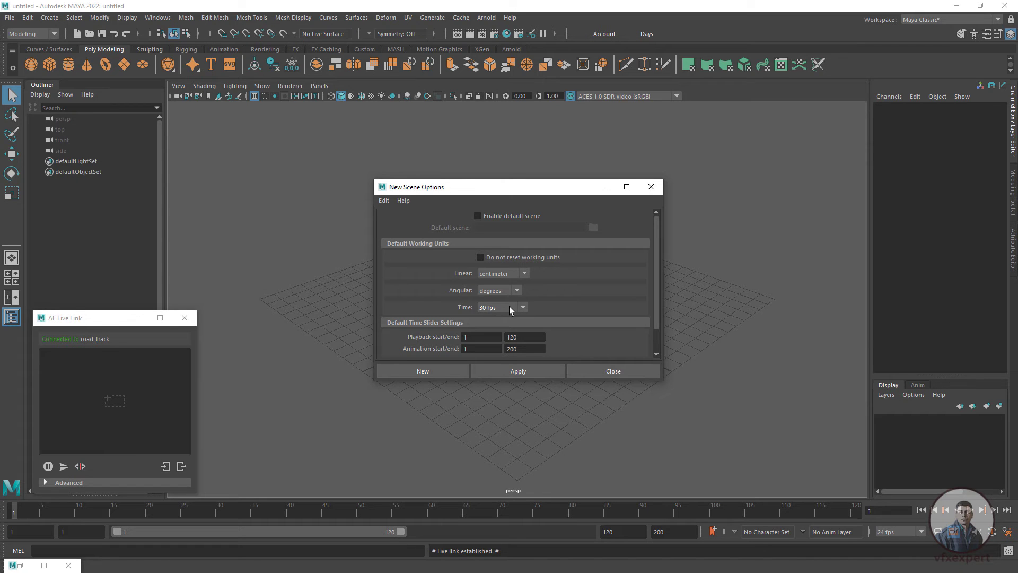
{"action": "left_click", "coordinate": [450, 370]}
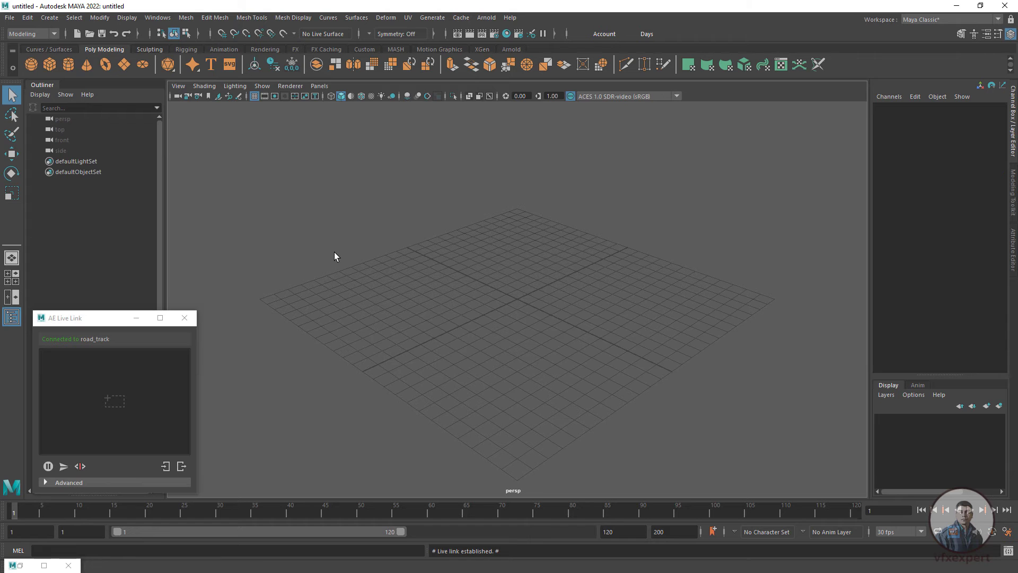
Step: Switch to After Effects and send road_track's 3D Tracker Camera and all eight Track Null layers to Maya through Live Link
{"action": "key", "text": "alt+Tab"}
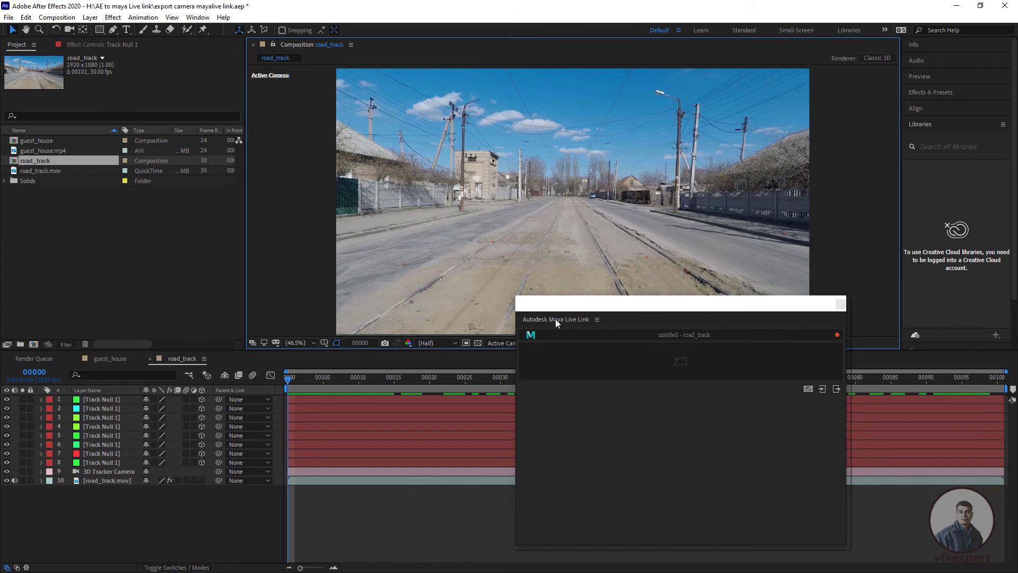
{"action": "left_click_drag", "start_coordinate": [590, 311], "coordinate": [323, 151]}
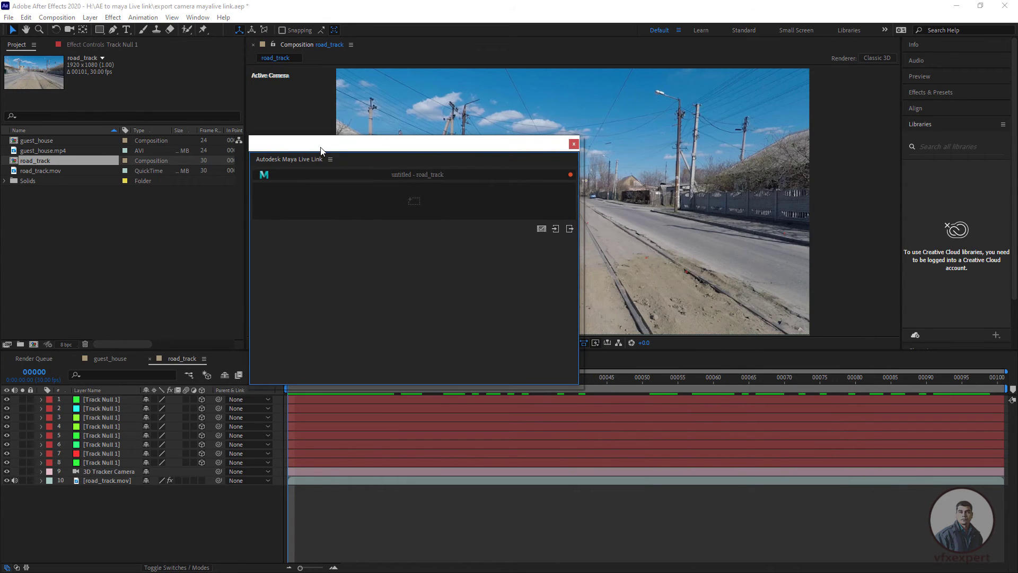
{"action": "left_click_drag", "start_coordinate": [113, 475], "coordinate": [414, 201]}
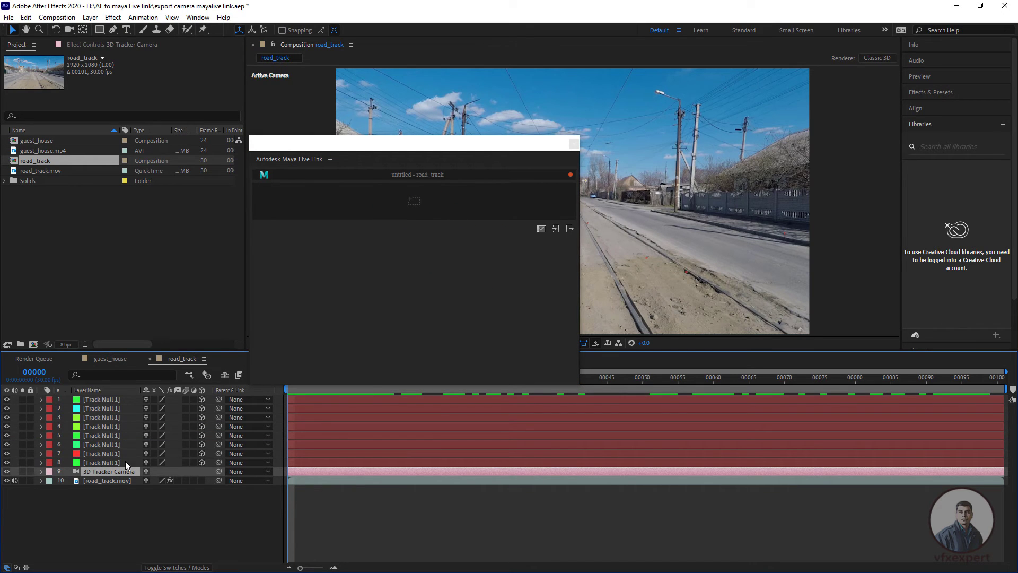
{"action": "left_click", "coordinate": [98, 461]}
{"action": "left_click", "coordinate": [112, 399], "text": "shift"}
{"action": "left_click_drag", "start_coordinate": [111, 399], "coordinate": [416, 202]}
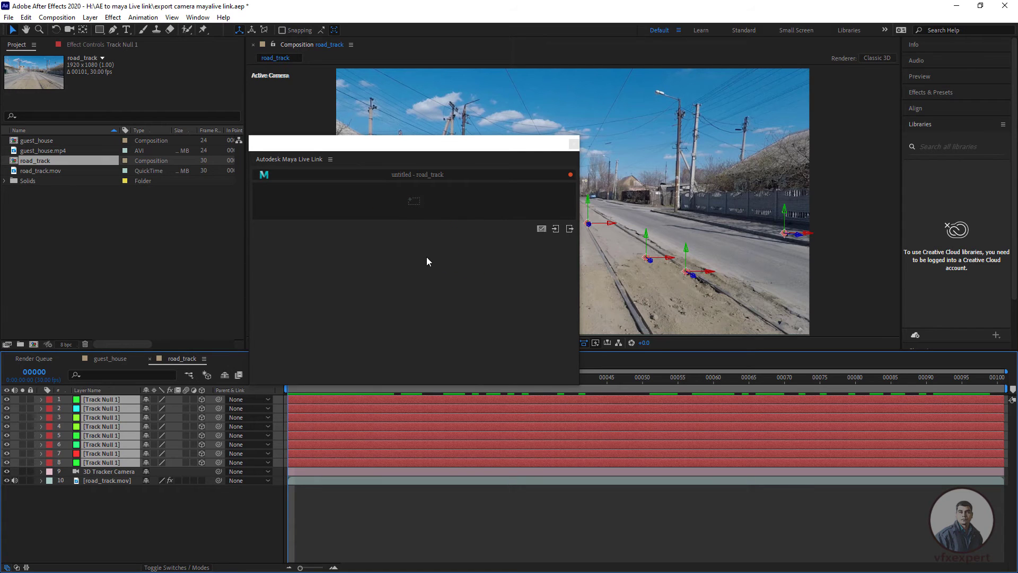
Step: Switch to Maya and examine the imported AE_3D_Tracker_Camera and the track null locators from different angles in the persp view
{"action": "key", "text": "alt+Tab"}
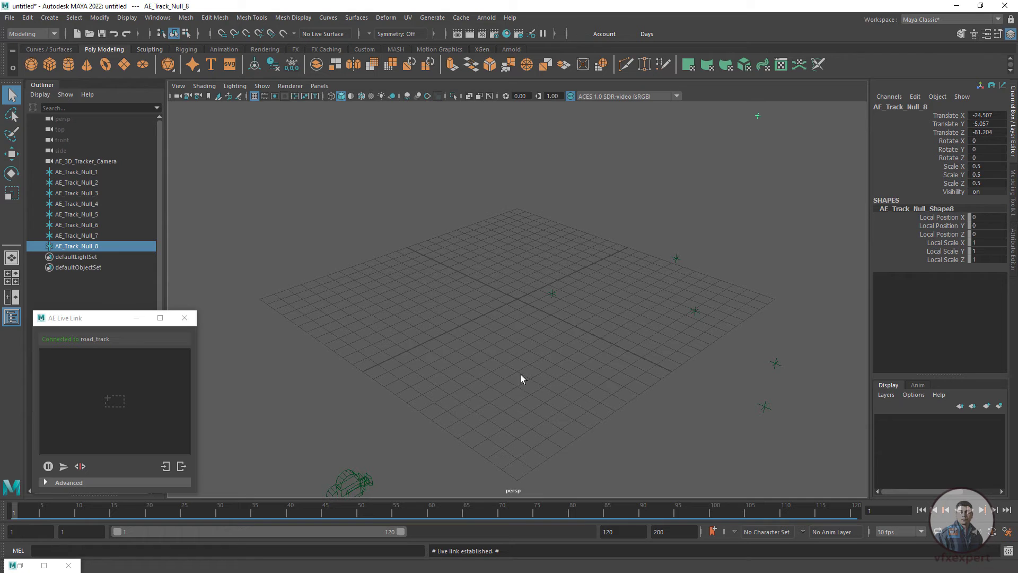
{"action": "left_click", "coordinate": [381, 455]}
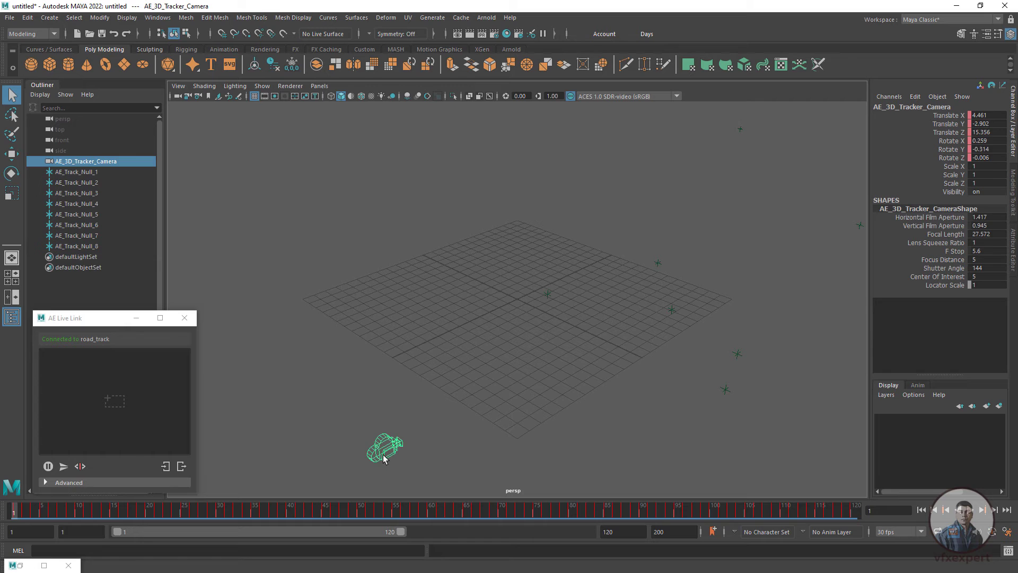
{"action": "left_click_drag", "start_coordinate": [597, 444], "coordinate": [648, 448], "text": "alt"}
{"action": "left_click_drag", "start_coordinate": [744, 193], "coordinate": [367, 365]}
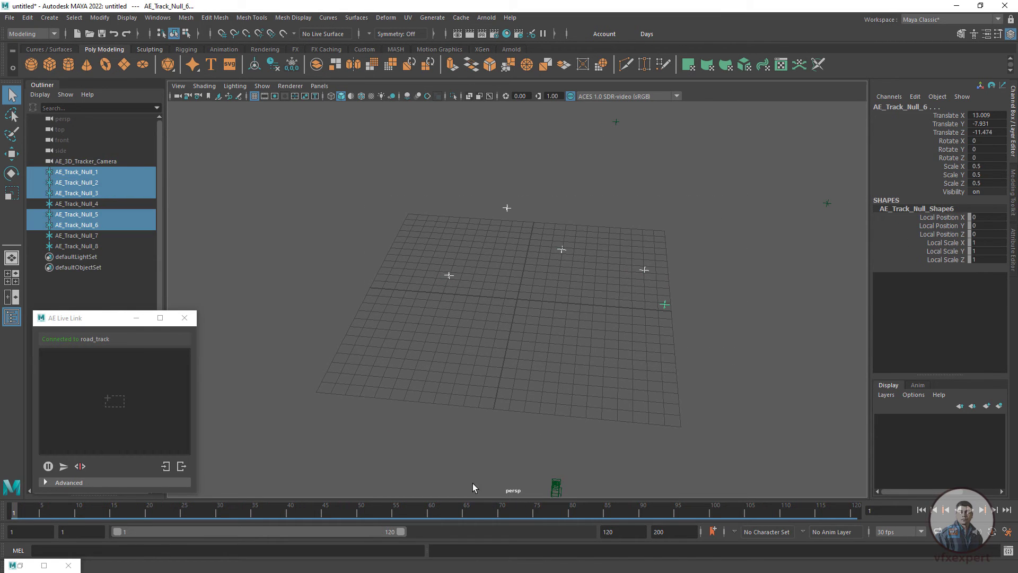
{"action": "left_click_drag", "start_coordinate": [473, 482], "coordinate": [467, 456], "text": "alt"}
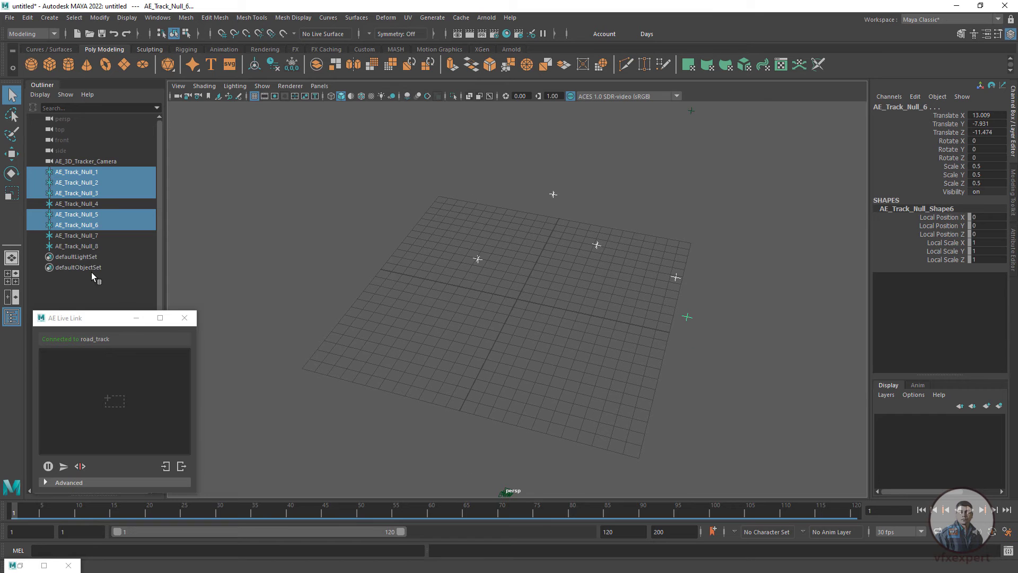
Step: Group the eight AE_Track_Null locators as locators, and group them with AE_3D_Tracker_Camera under scene_group
{"action": "left_click", "coordinate": [81, 282]}
{"action": "left_click_drag", "start_coordinate": [83, 247], "coordinate": [91, 174]}
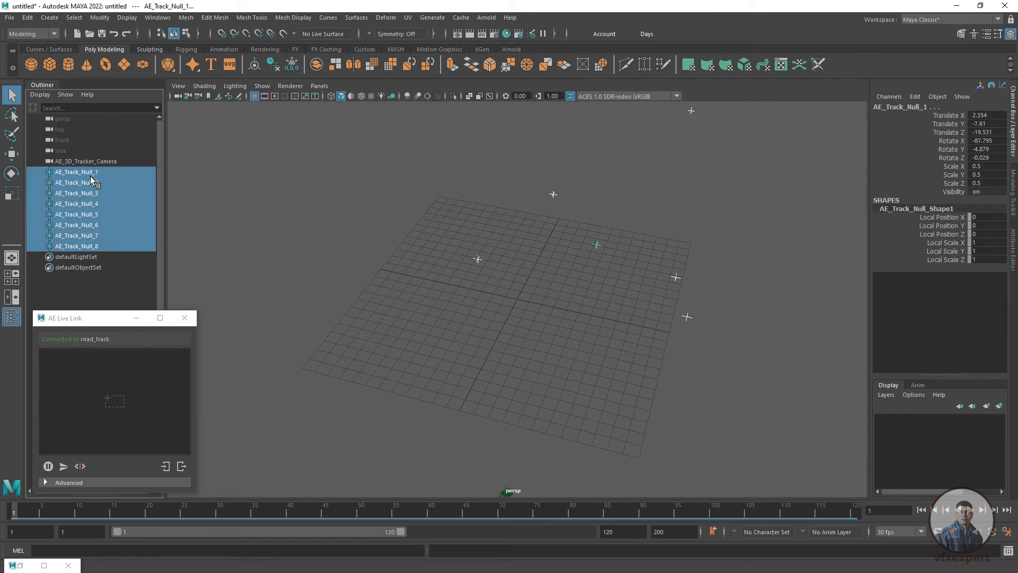
{"action": "key", "text": "ctrl+g"}
{"action": "type", "text": "trackers"}
{"action": "left_click", "coordinate": [94, 162], "text": "ctrl"}
{"action": "key", "text": "ctrl+g"}
{"action": "double_click", "coordinate": [94, 162]}
{"action": "type", "text": "scene_group"}
{"action": "key", "text": "Return"}
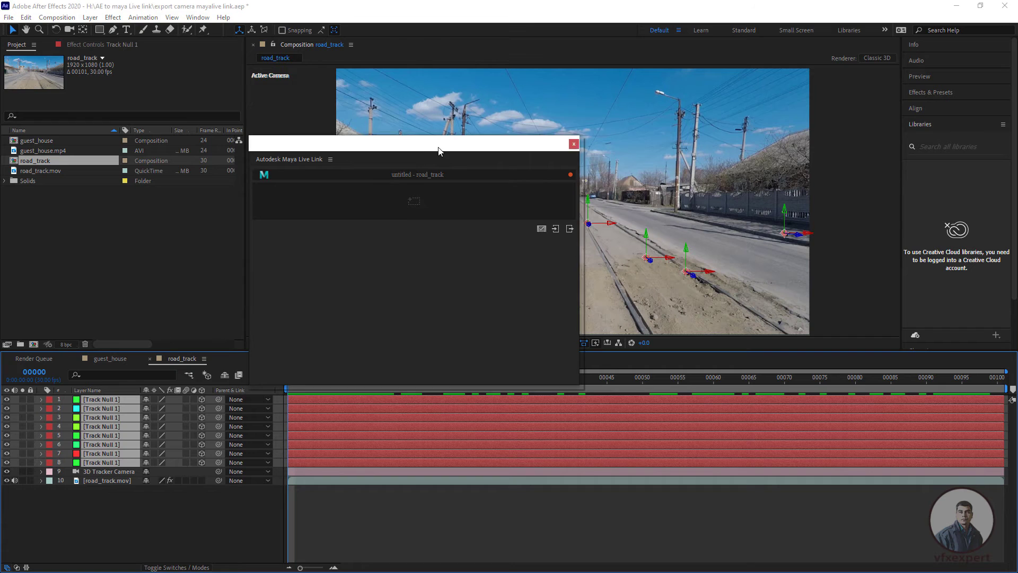
Step: Switch to After Effects, move the Live Link panel aside and check road_track's first and last frames in the timeline
{"action": "left_click_drag", "start_coordinate": [441, 149], "coordinate": [283, 83]}
{"action": "left_click_drag", "start_coordinate": [292, 378], "coordinate": [1, 380]}
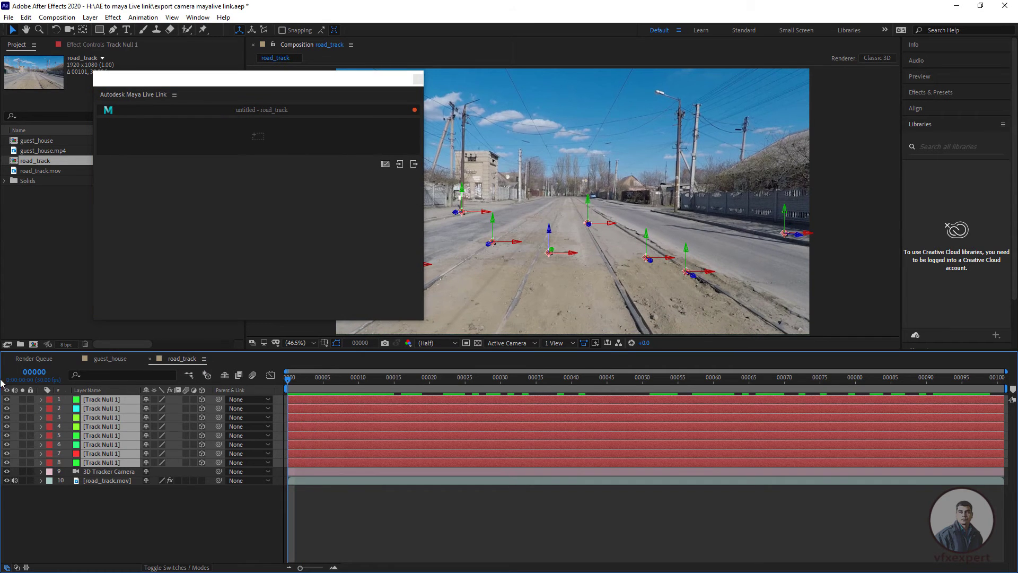
{"action": "left_click_drag", "start_coordinate": [976, 379], "coordinate": [998, 379]}
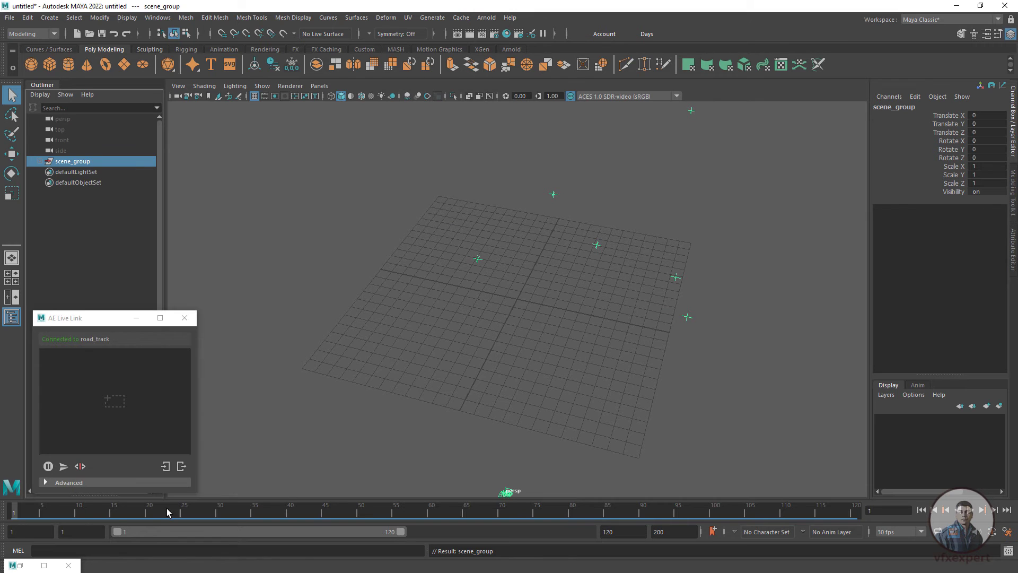
Step: Switch to Maya, set both the animation and playback ranges to frames 0 to 100, and clear the selection
{"action": "left_click", "coordinate": [26, 532]}
{"action": "type", "text": "0"}
{"action": "key", "text": "Return"}
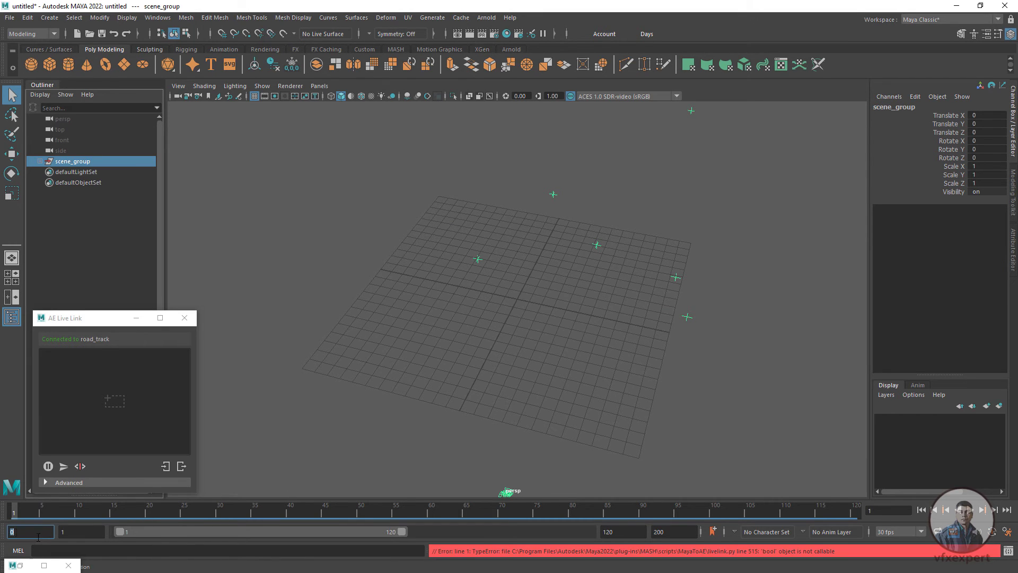
{"action": "left_click", "coordinate": [64, 534]}
{"action": "type", "text": "0"}
{"action": "key", "text": "Return"}
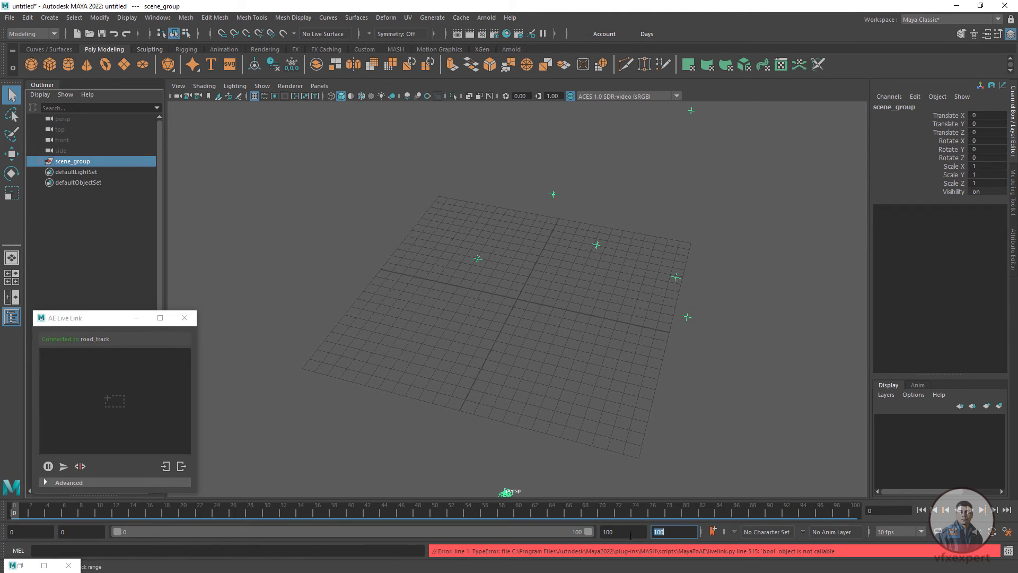
{"action": "left_click", "coordinate": [829, 280]}
Step: Look through AE_3D_Tracker_Camera, preview its motion along the timeline and return to frame 0
{"action": "left_click", "coordinate": [343, 511]}
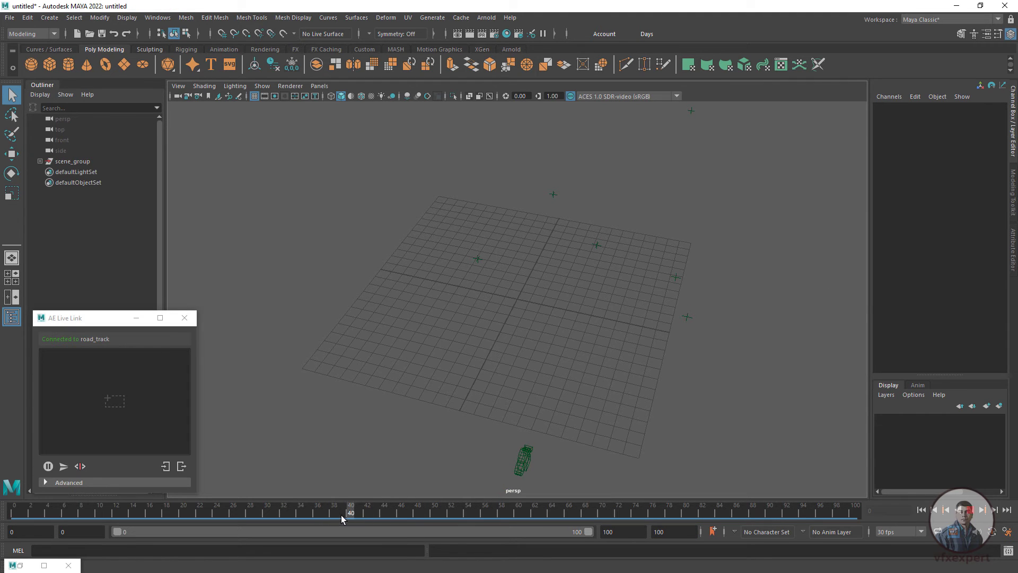
{"action": "left_click", "coordinate": [330, 87]}
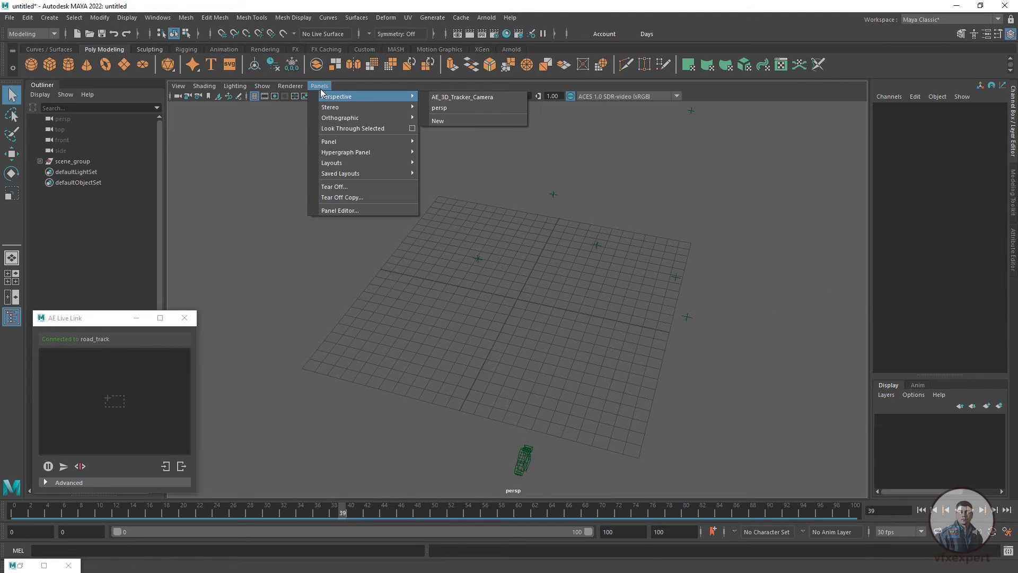
{"action": "left_click", "coordinate": [463, 97]}
{"action": "key", "text": "alt+v"}
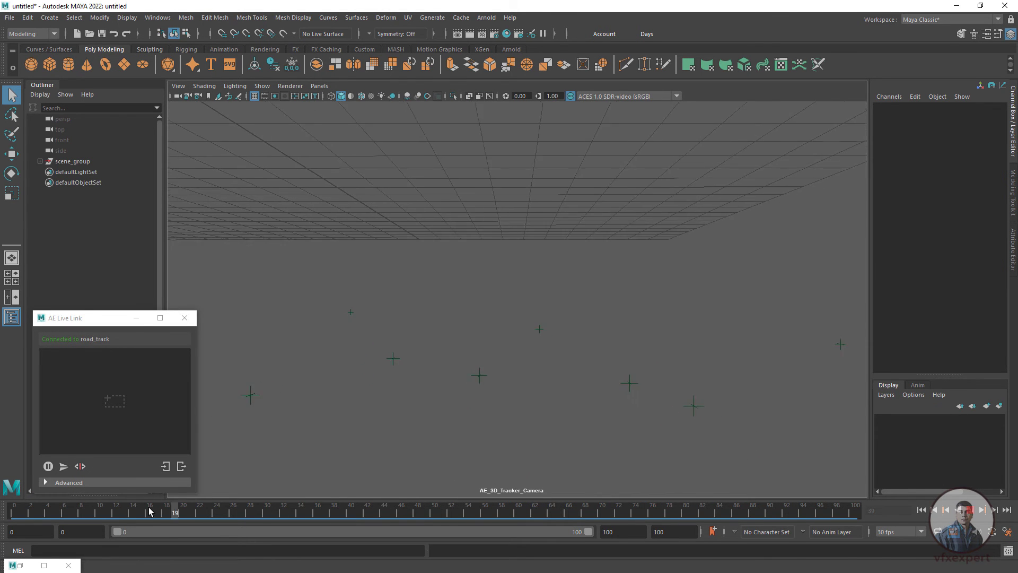
{"action": "left_click_drag", "start_coordinate": [1, 528], "coordinate": [1, 528]}
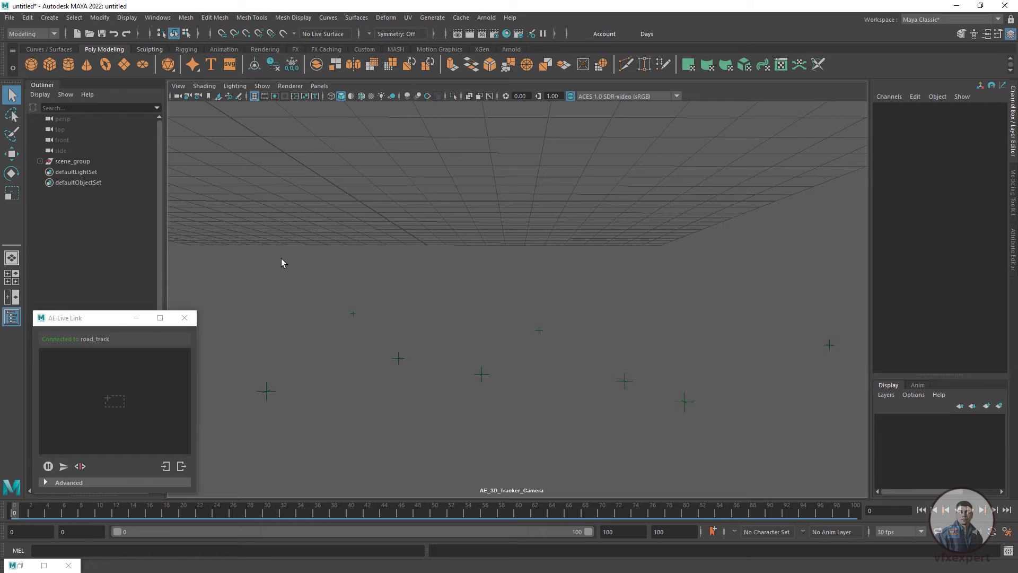
Step: Restore and enlarge the Graph Editor, expand scene_group and display AE_3D_Tracker_Camera's animation curves
{"action": "left_click", "coordinate": [17, 566]}
{"action": "left_click_drag", "start_coordinate": [548, 202], "coordinate": [487, 145]}
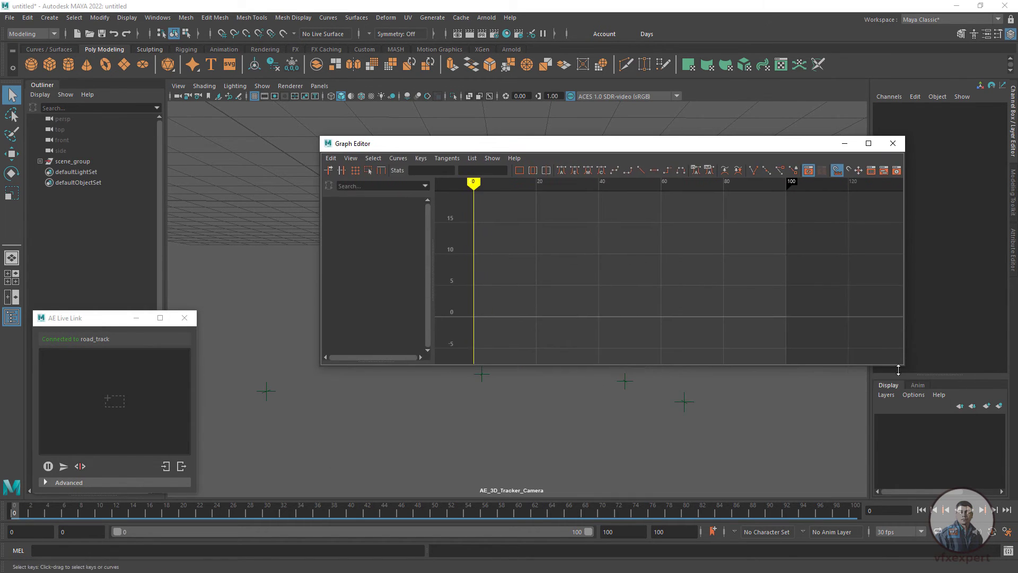
{"action": "left_click_drag", "start_coordinate": [901, 366], "coordinate": [900, 429]}
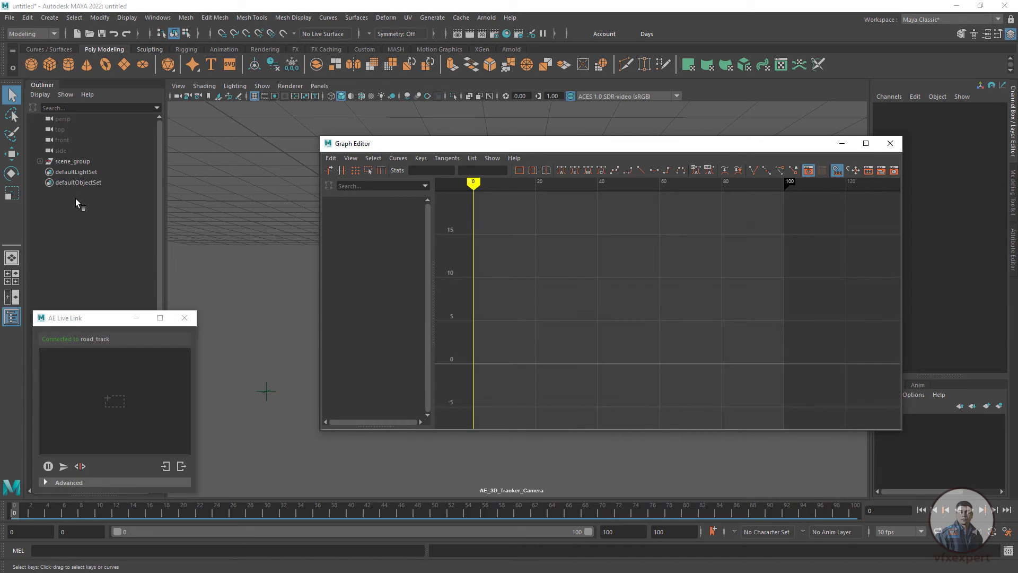
{"action": "left_click", "coordinate": [40, 161]}
{"action": "left_click", "coordinate": [85, 183]}
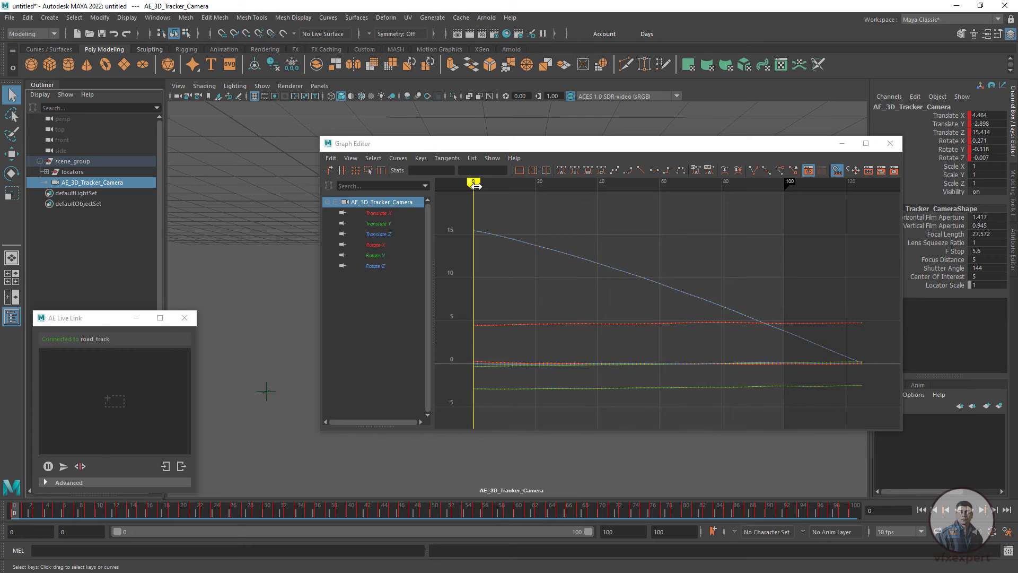
Step: Scrub AE_3D_Tracker_Camera's curves to frame 100 and compare where the keys end with the playback range
{"action": "mouse_move", "coordinate": [476, 186]}
{"action": "left_mouse_down"}
{"action": "mouse_move", "coordinate": [753, 201]}
{"action": "mouse_move", "coordinate": [785, 218]}
{"action": "left_mouse_up"}
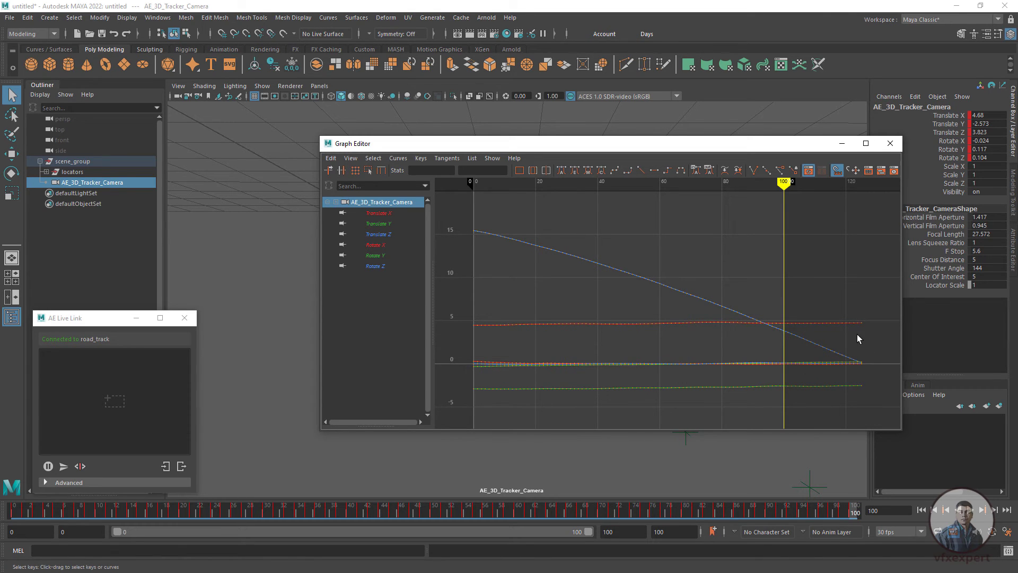
{"action": "left_click_drag", "start_coordinate": [649, 152], "coordinate": [642, 194]}
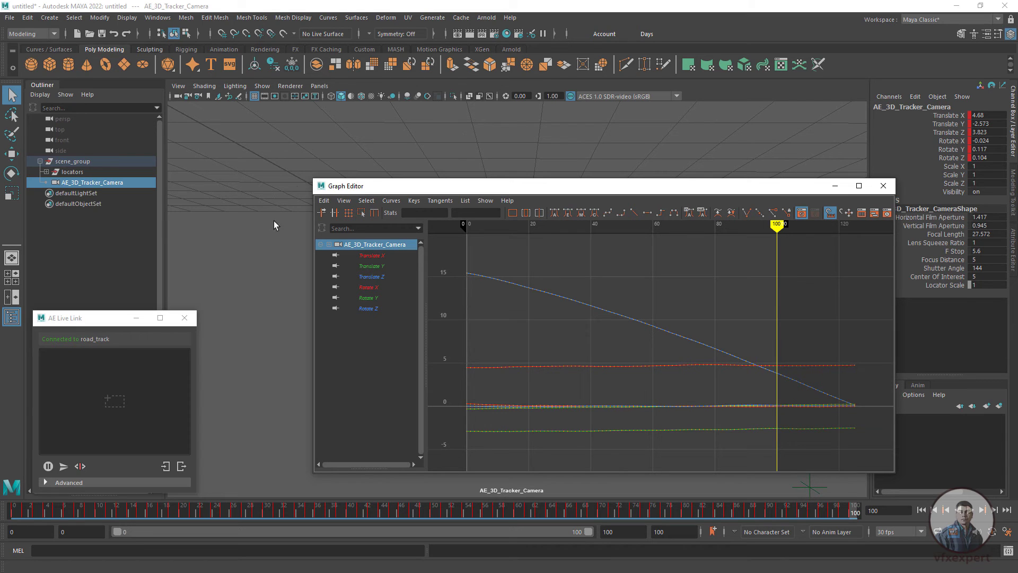
{"action": "left_click_drag", "start_coordinate": [609, 190], "coordinate": [630, 187]}
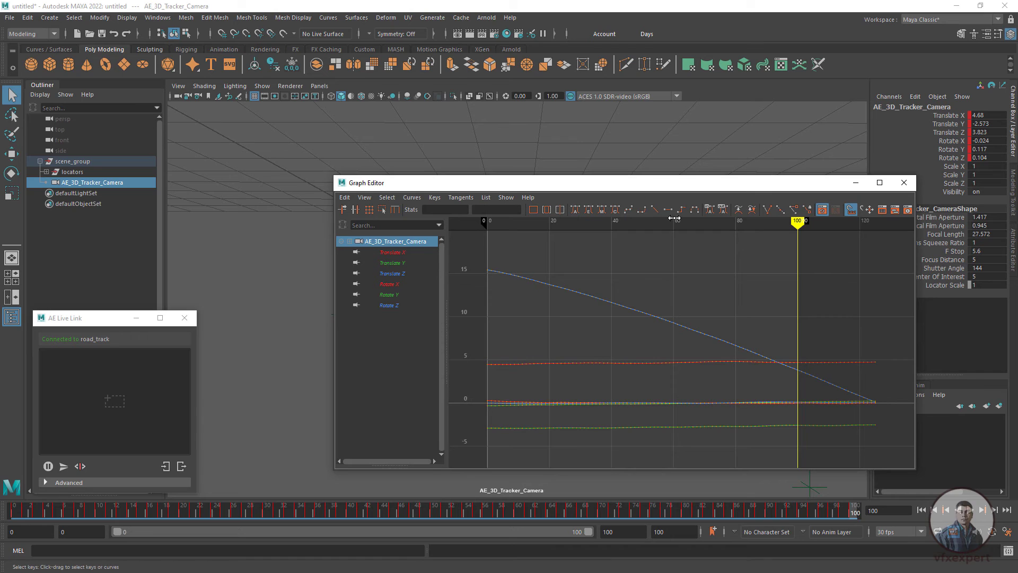
{"action": "left_click_drag", "start_coordinate": [611, 187], "coordinate": [515, 164]}
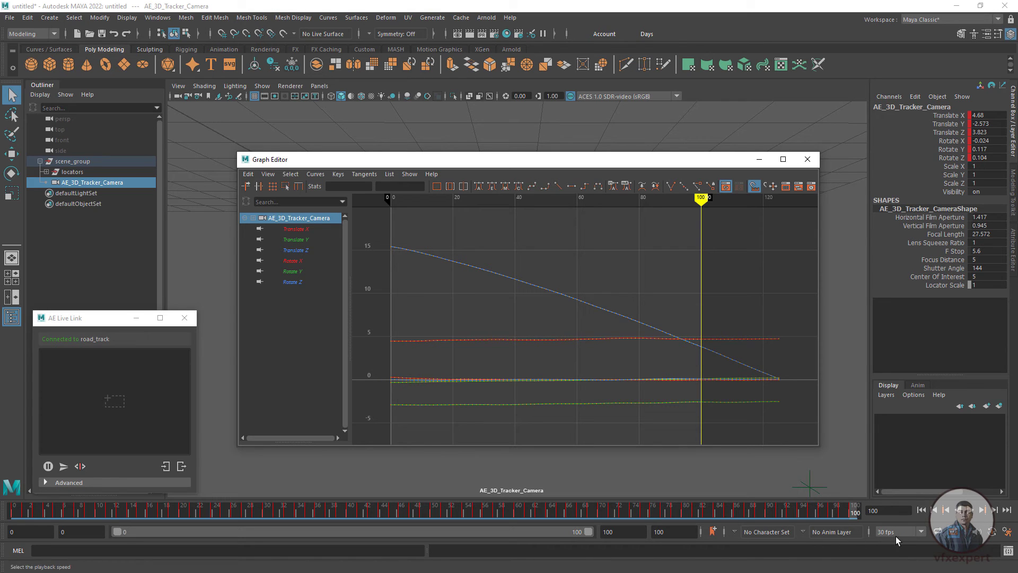
Step: Change the scene frame rate to 24 fps and close the Graph Editor
{"action": "left_click", "coordinate": [923, 532]}
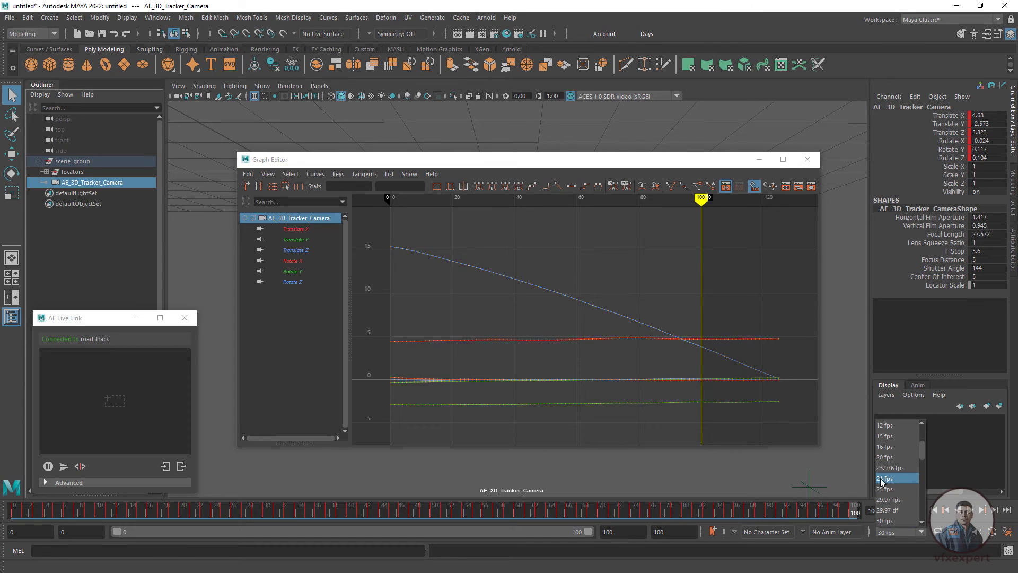
{"action": "left_click", "coordinate": [885, 479]}
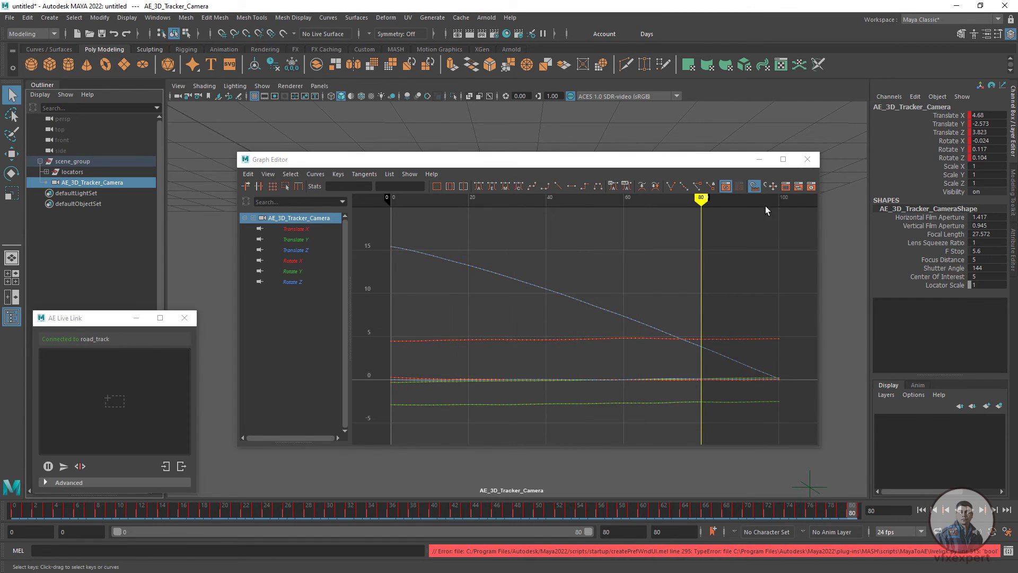
{"action": "left_click", "coordinate": [809, 164]}
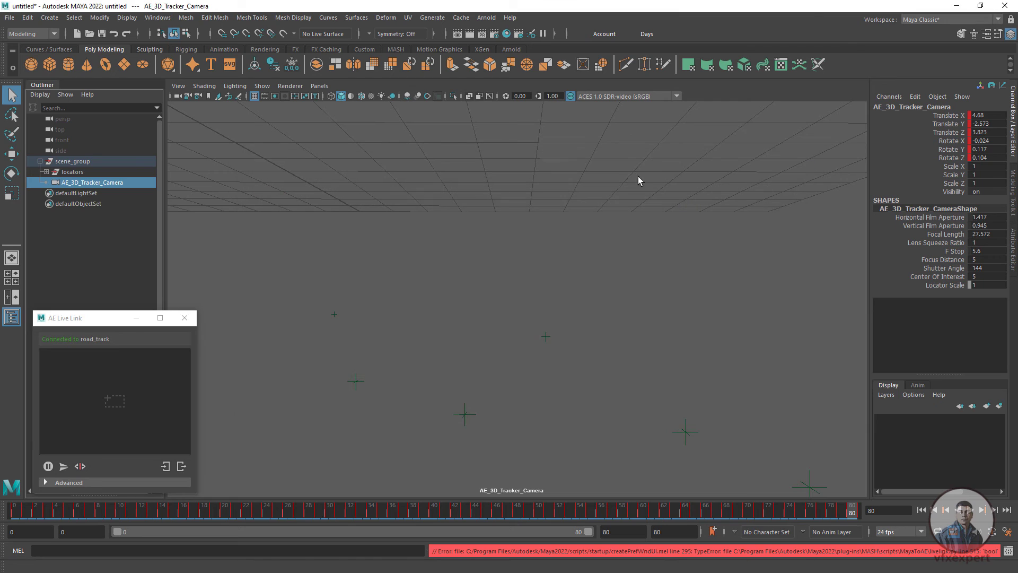
Step: Reopen the Graph Editor for AE_3D_Tracker_Camera and scrub its curves from frame 0 to frame 68
{"action": "left_click", "coordinate": [746, 336]}
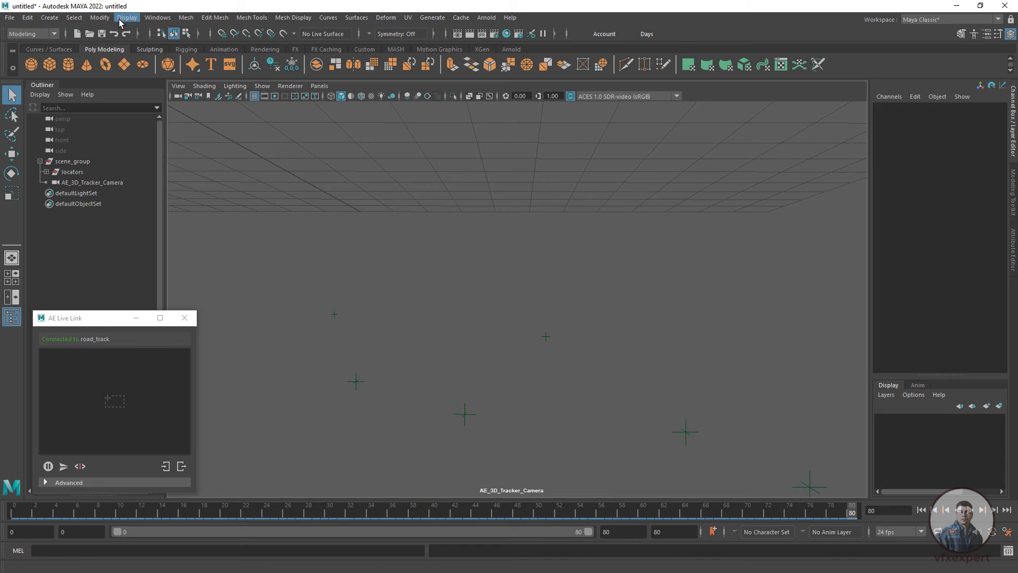
{"action": "left_click", "coordinate": [157, 17]}
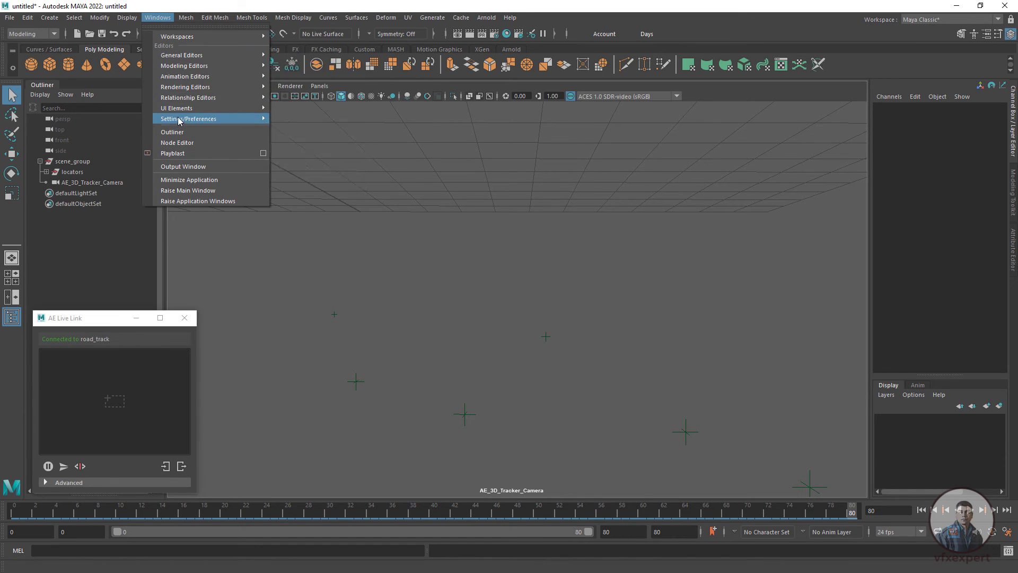
{"action": "left_click", "coordinate": [297, 77]}
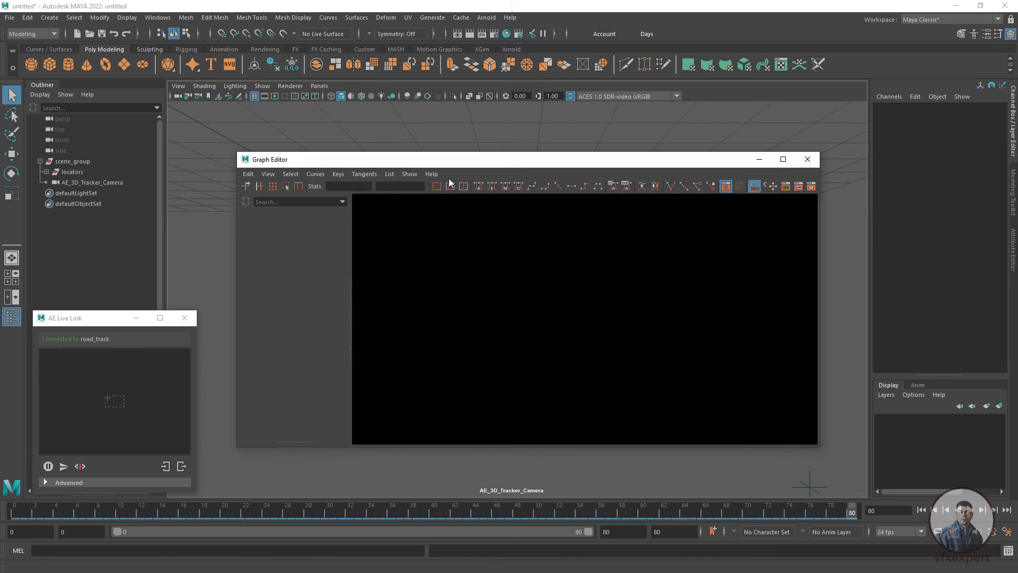
{"action": "left_click_drag", "start_coordinate": [440, 165], "coordinate": [473, 164]}
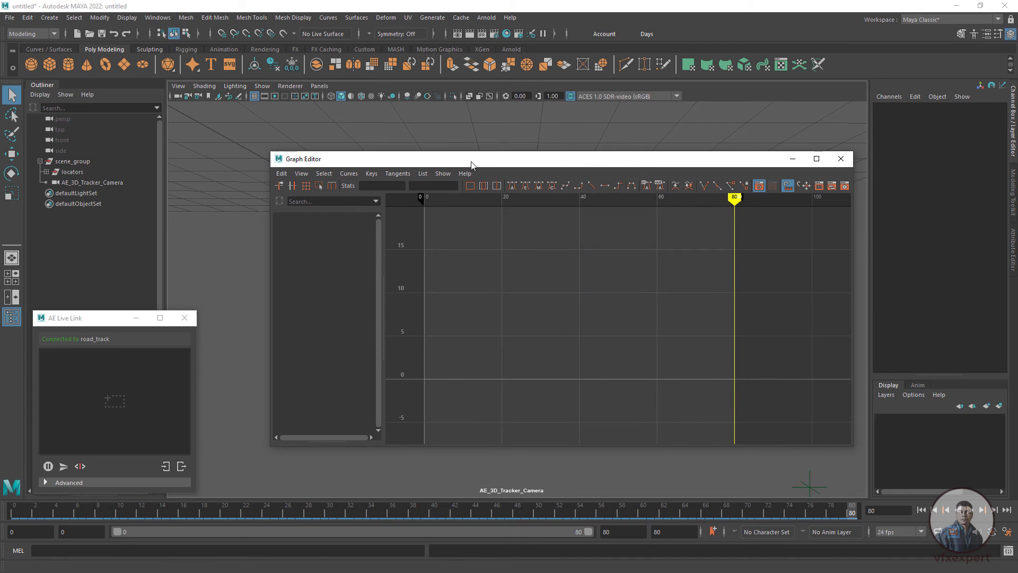
{"action": "left_click", "coordinate": [84, 183]}
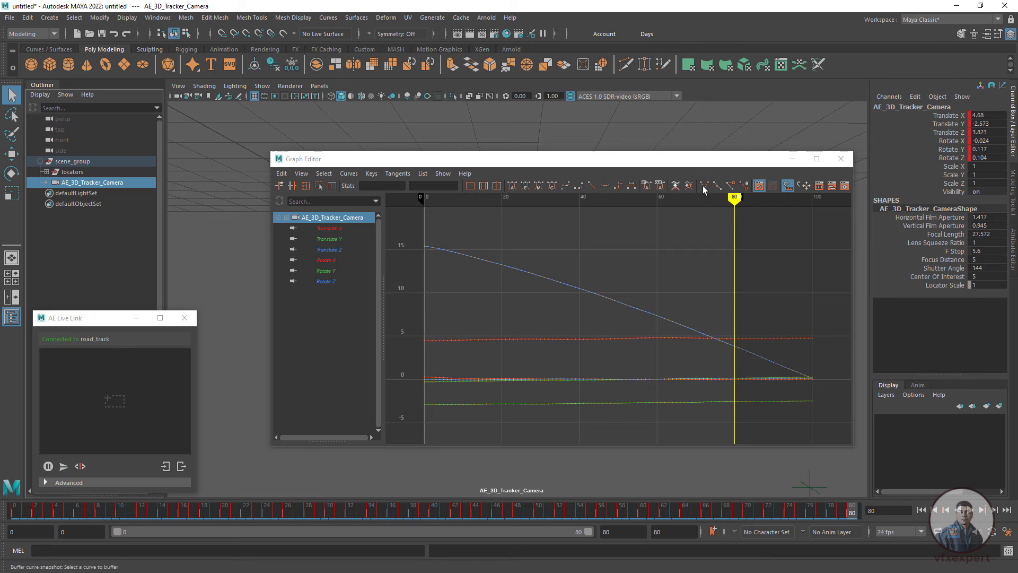
{"action": "key", "text": "alt+v"}
{"action": "left_click_drag", "start_coordinate": [575, 218], "coordinate": [423, 234]}
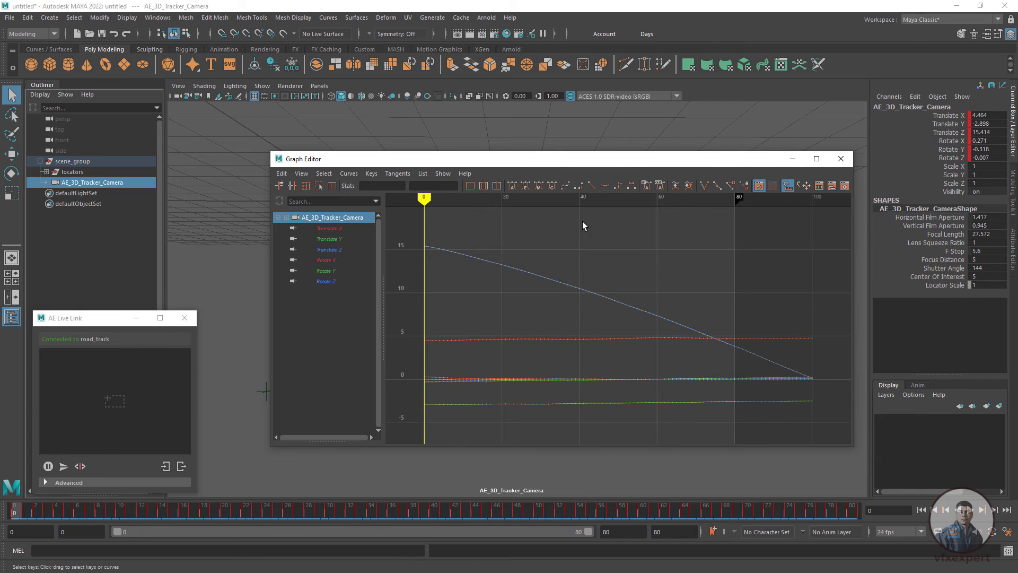
{"action": "left_click_drag", "start_coordinate": [426, 202], "coordinate": [688, 202]}
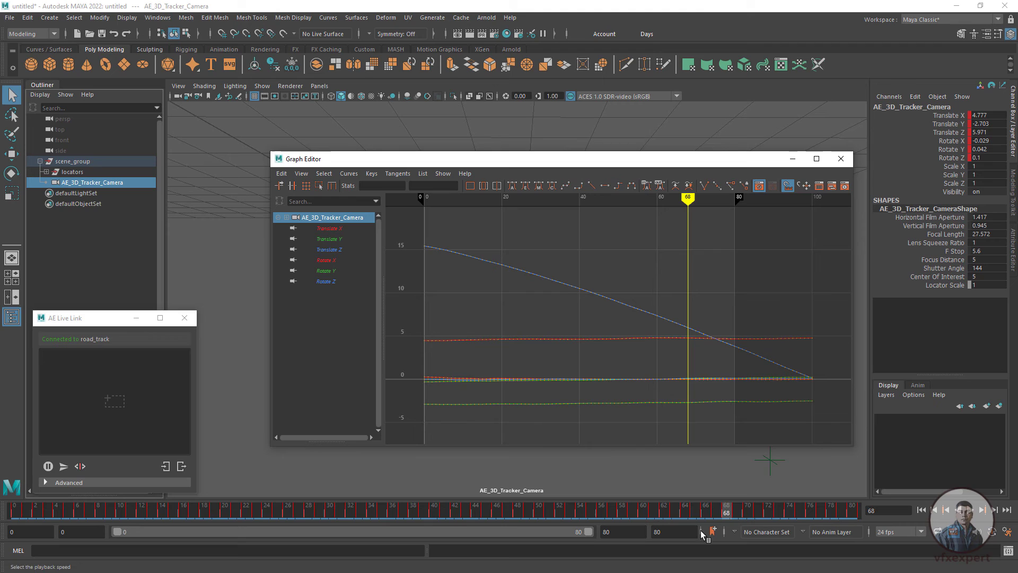
Step: Set the playback end and animation end to frame 100
{"action": "left_click", "coordinate": [605, 532]}
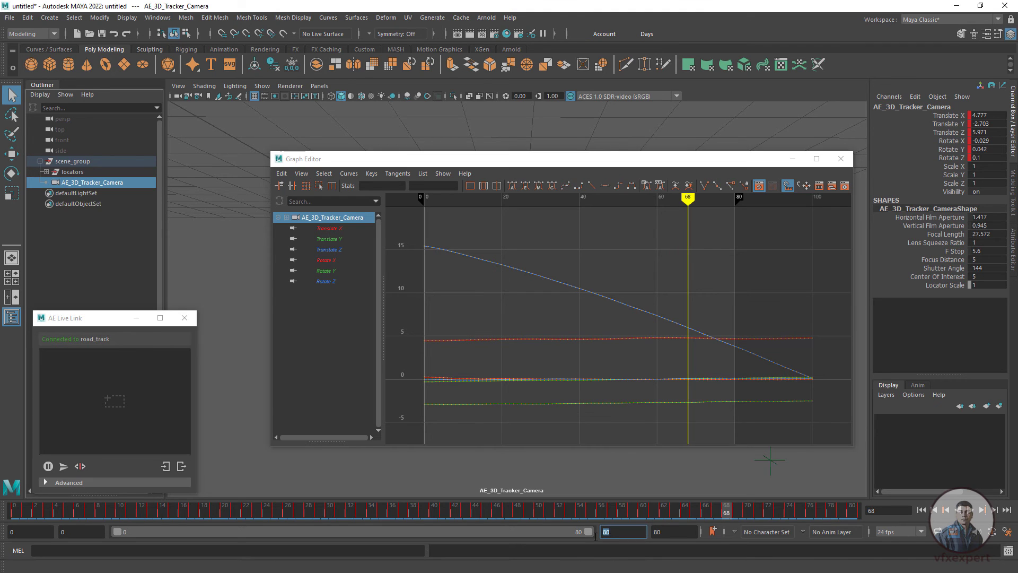
{"action": "type", "text": "100"}
{"action": "key", "text": "Return"}
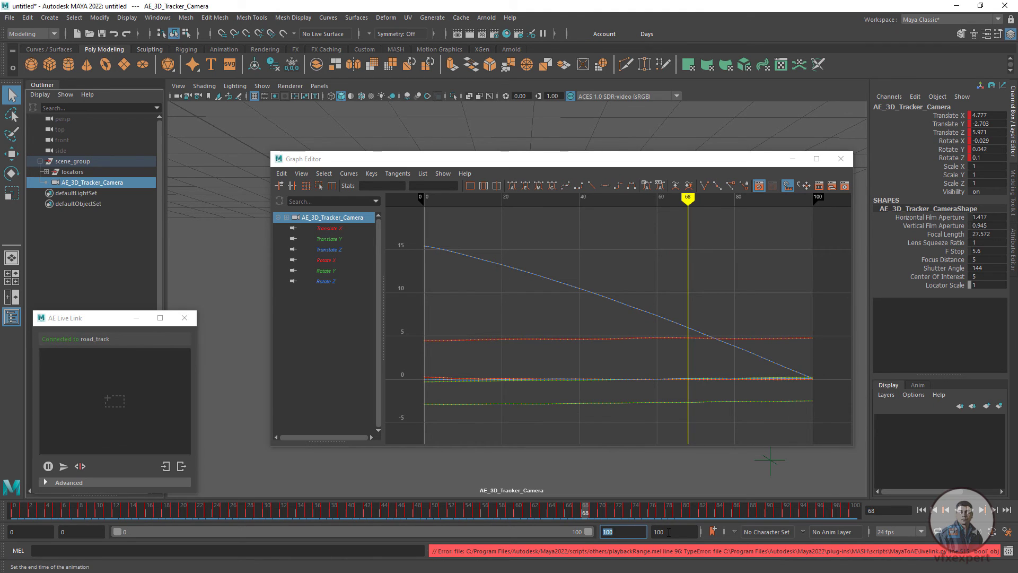
{"action": "key", "text": "Tab"}
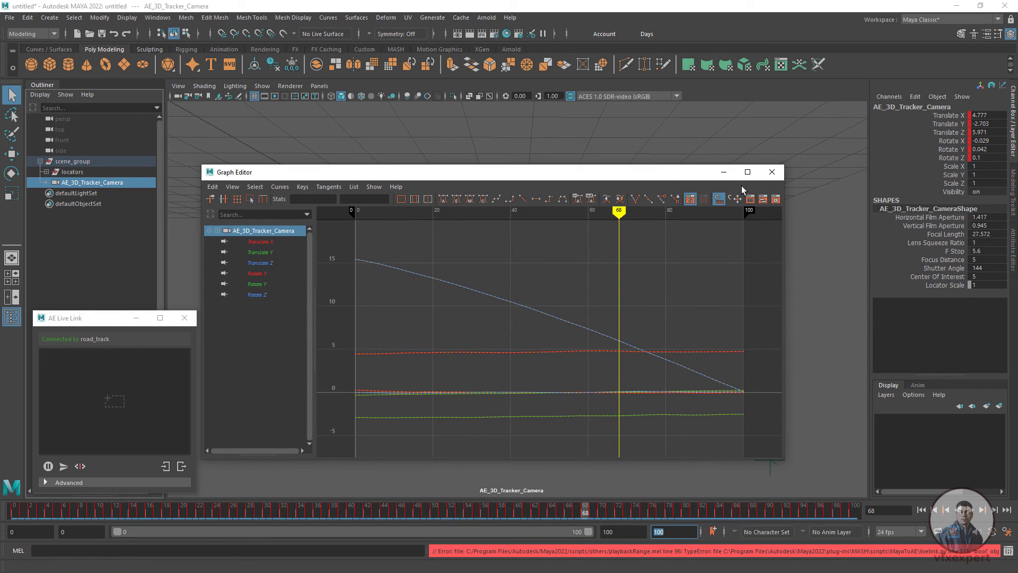
{"action": "left_click", "coordinate": [800, 220]}
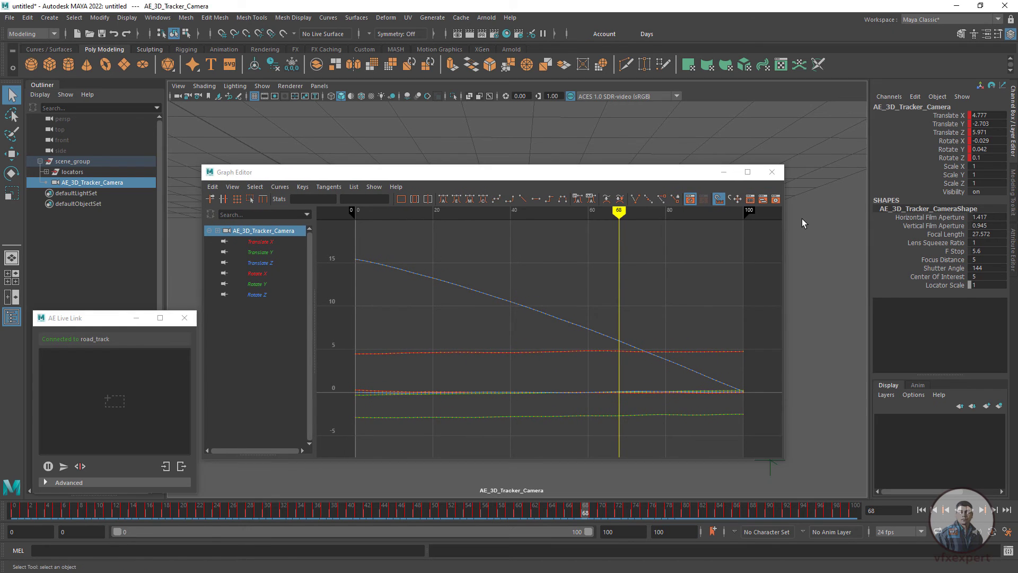
Step: Scrub AE_3D_Tracker_Camera's curves to frame 100 and back to frame 92, and minimize the Graph Editor
{"action": "left_click", "coordinate": [88, 183]}
{"action": "left_click", "coordinate": [621, 213]}
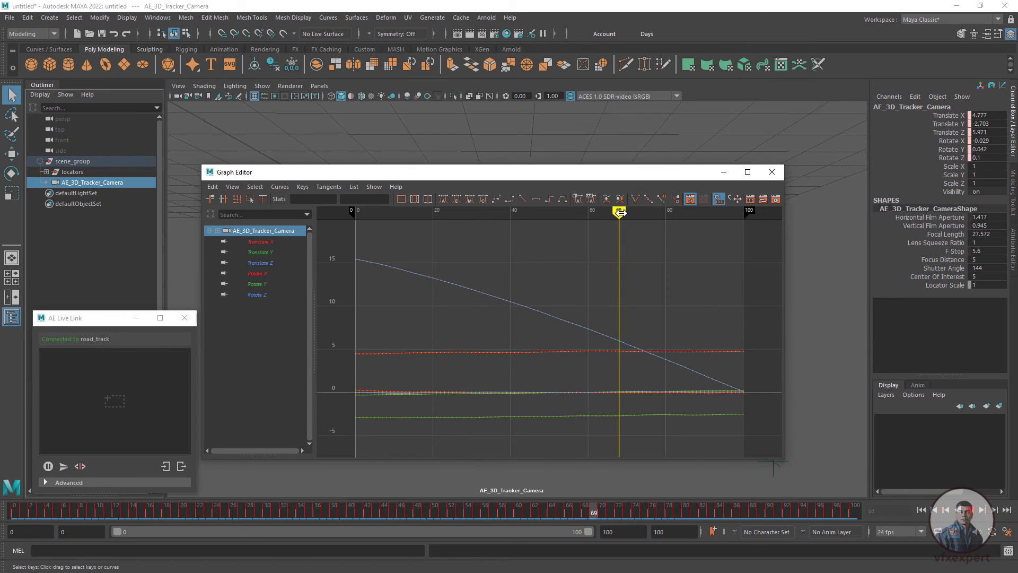
{"action": "mouse_move", "coordinate": [621, 212]}
{"action": "left_mouse_down"}
{"action": "mouse_move", "coordinate": [675, 214]}
{"action": "mouse_move", "coordinate": [744, 248]}
{"action": "mouse_move", "coordinate": [623, 249]}
{"action": "left_mouse_up"}
{"action": "mouse_move", "coordinate": [624, 213]}
{"action": "left_mouse_down"}
{"action": "mouse_move", "coordinate": [373, 271]}
{"action": "mouse_move", "coordinate": [743, 319]}
{"action": "left_mouse_up"}
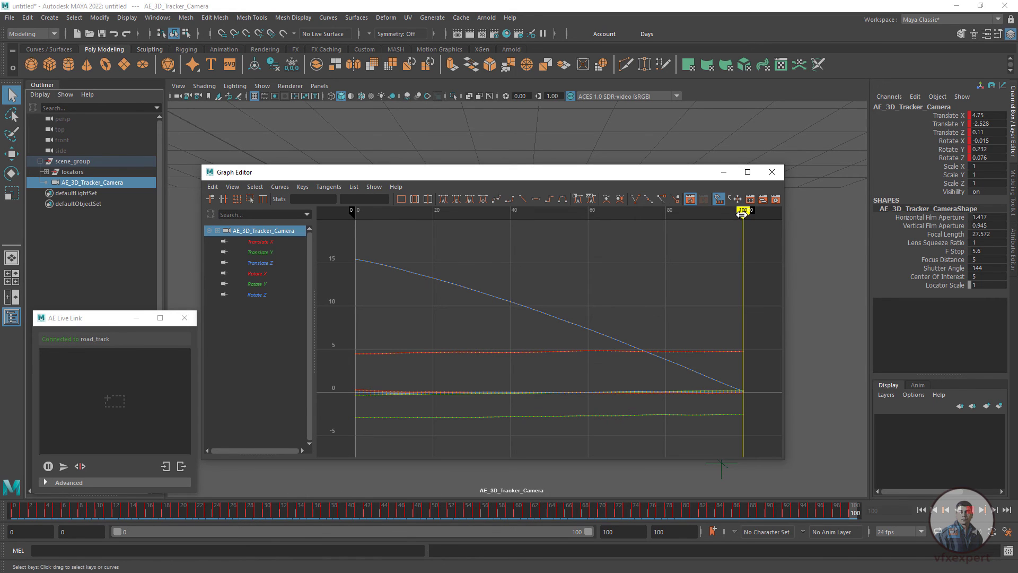
{"action": "mouse_move", "coordinate": [742, 214]}
{"action": "left_mouse_down"}
{"action": "mouse_move", "coordinate": [364, 255]}
{"action": "mouse_move", "coordinate": [357, 266]}
{"action": "mouse_move", "coordinate": [712, 291]}
{"action": "left_mouse_up"}
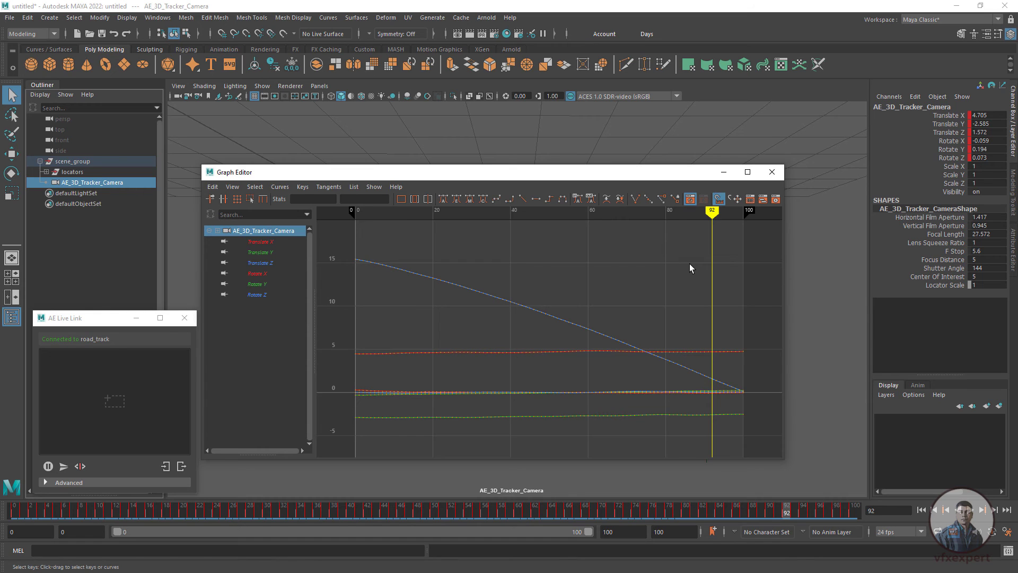
{"action": "left_click", "coordinate": [723, 172]}
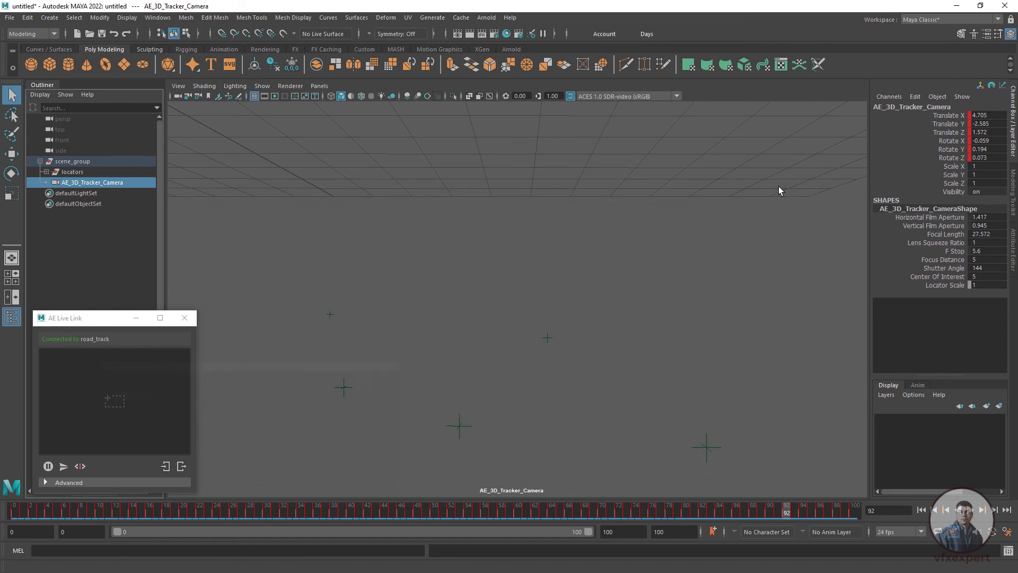
Step: Create an image plane for AE_3D_Tracker_Camera and load road_track .00000.png from the road track_seq folder into it
{"action": "left_click_drag", "start_coordinate": [104, 323], "coordinate": [80, 329]}
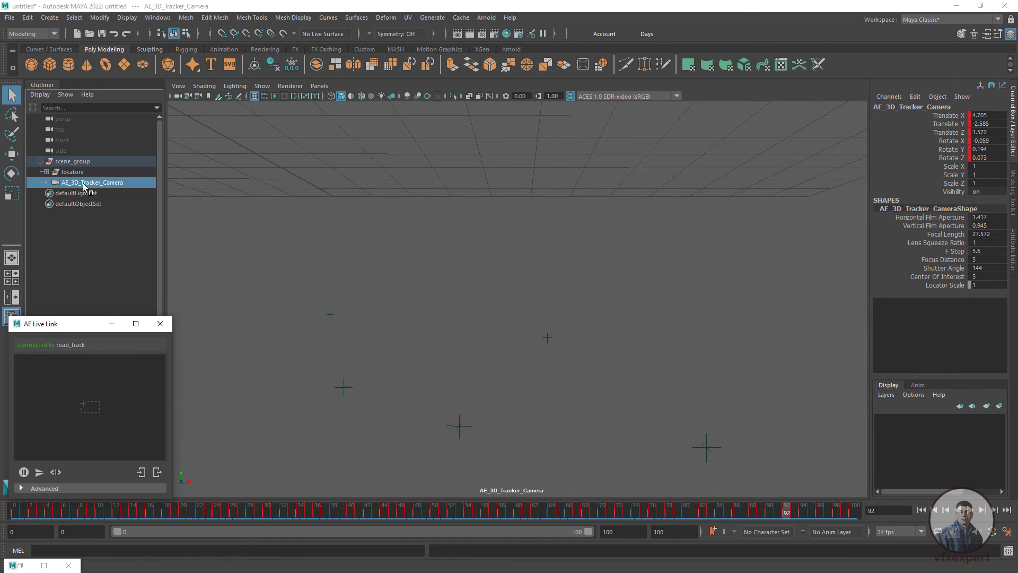
{"action": "key", "text": "ctrl+a"}
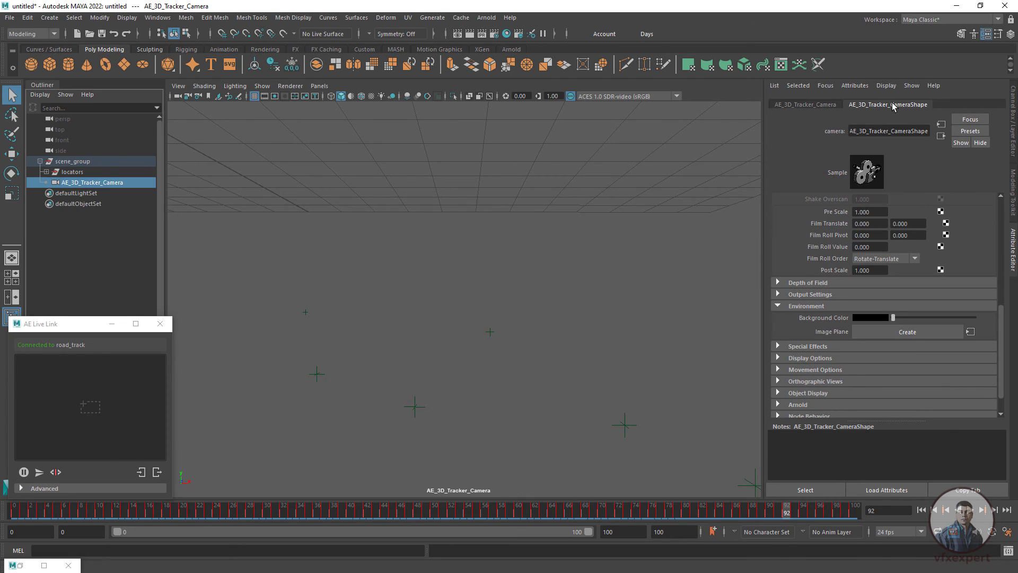
{"action": "left_click", "coordinate": [906, 332]}
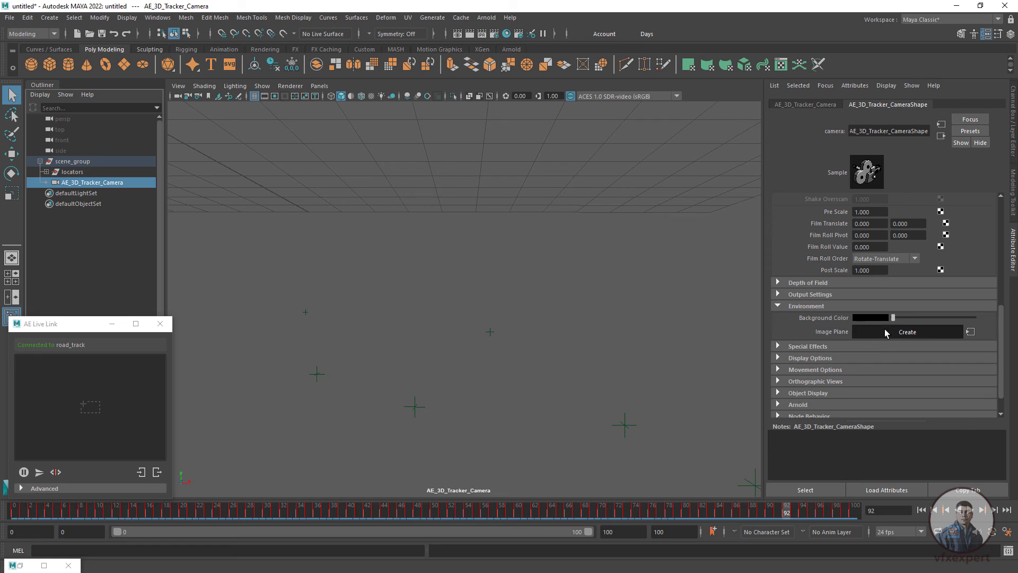
{"action": "left_click", "coordinate": [970, 308]}
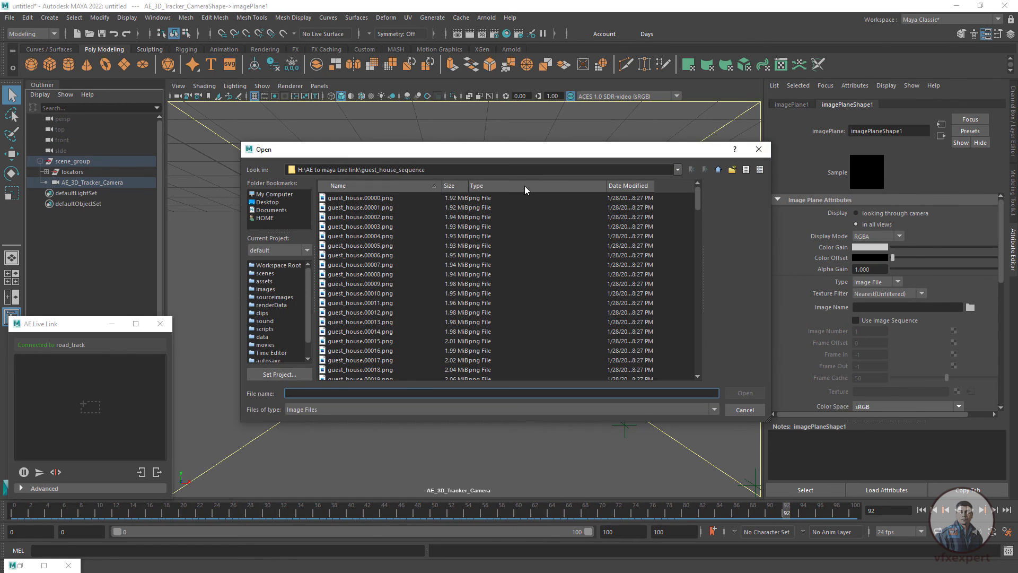
{"action": "left_click", "coordinate": [718, 169]}
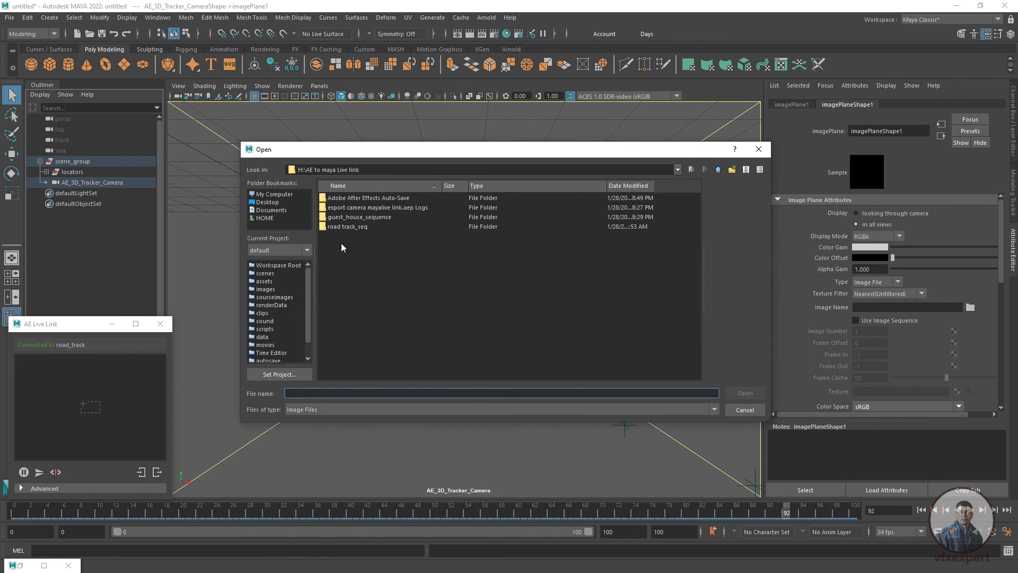
{"action": "double_click", "coordinate": [339, 227]}
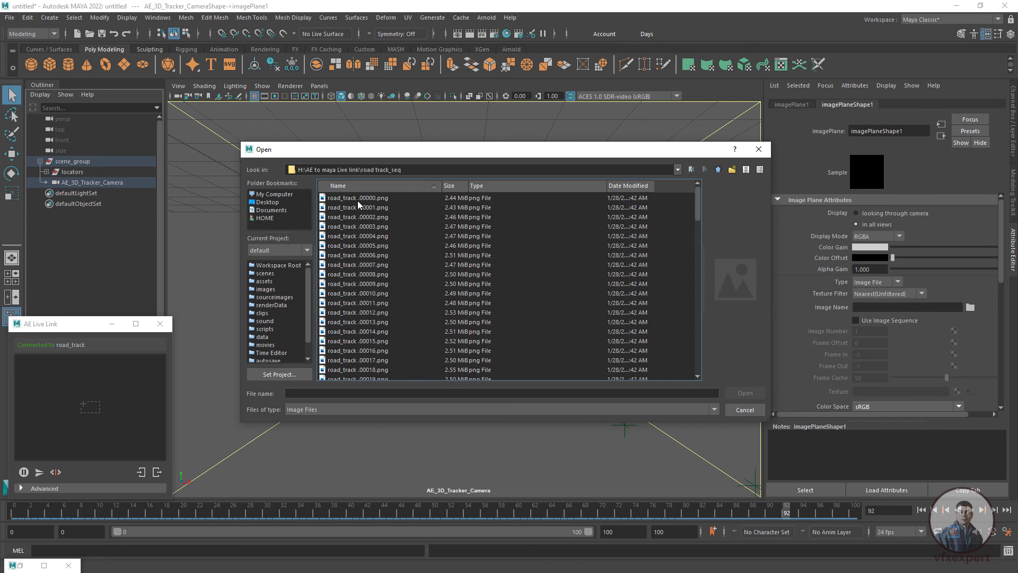
{"action": "left_click", "coordinate": [745, 393]}
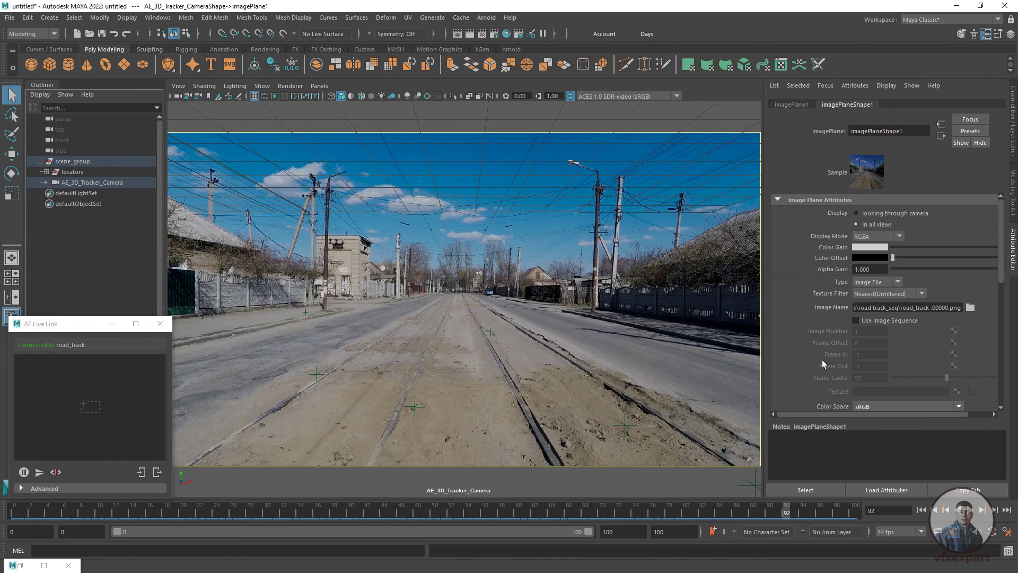
Step: Enable the image sequence option on the image plane and scrub the timeline to check the locators against the footage
{"action": "left_click", "coordinate": [856, 320]}
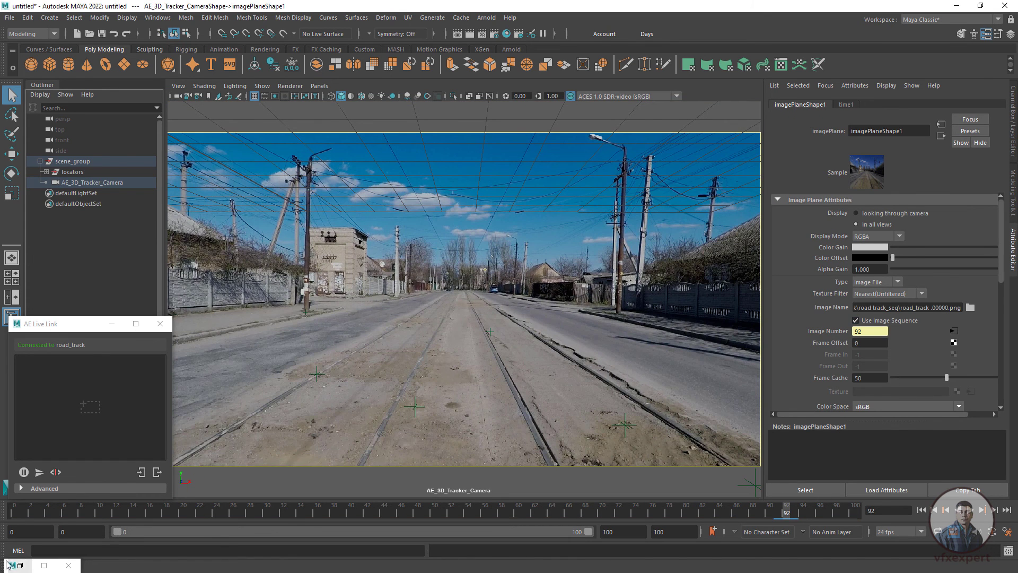
{"action": "left_click_drag", "start_coordinate": [45, 513], "coordinate": [180, 498]}
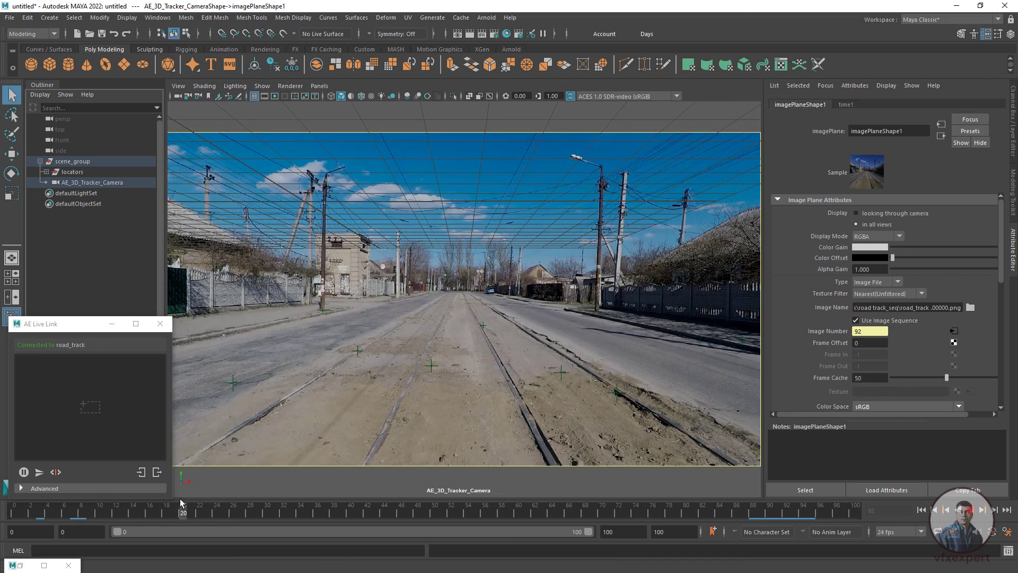
{"action": "left_click_drag", "start_coordinate": [276, 487], "coordinate": [461, 474]}
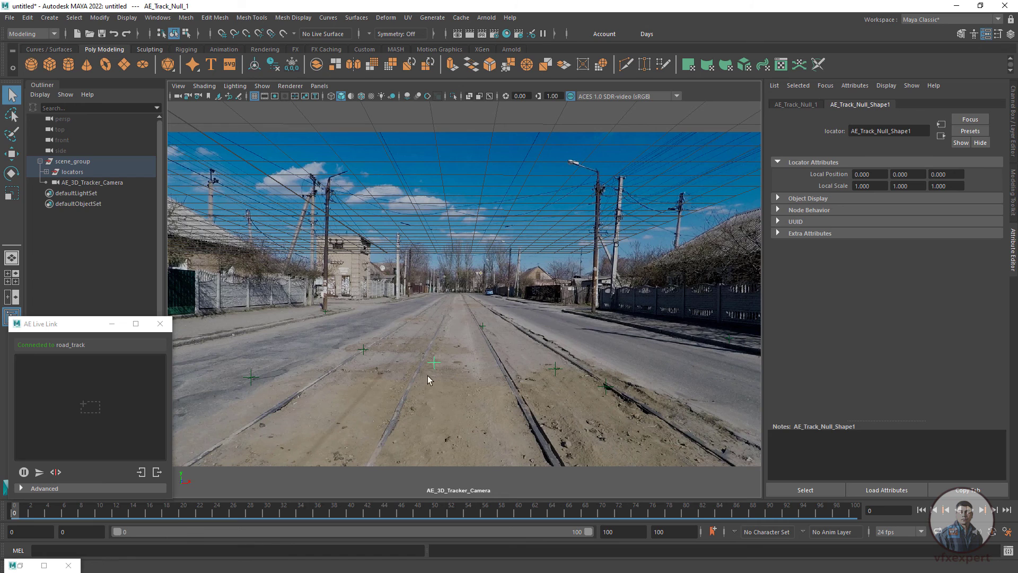
Step: Switch to a two-pane layout that shows AE_3D_Tracker_Camera beside a slightly widened perspective view
{"action": "left_click_drag", "start_coordinate": [106, 325], "coordinate": [130, 382]}
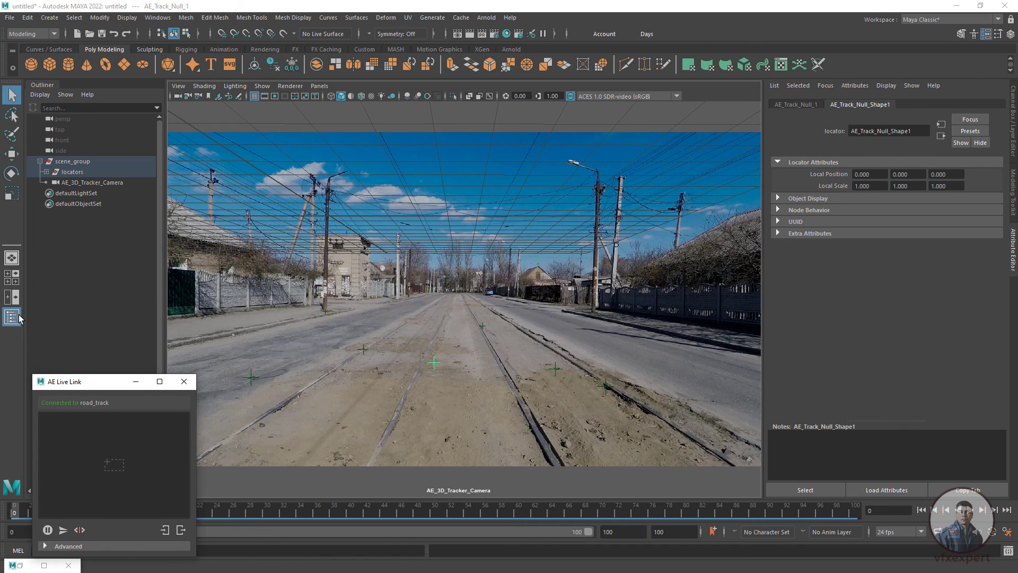
{"action": "left_click", "coordinate": [12, 297]}
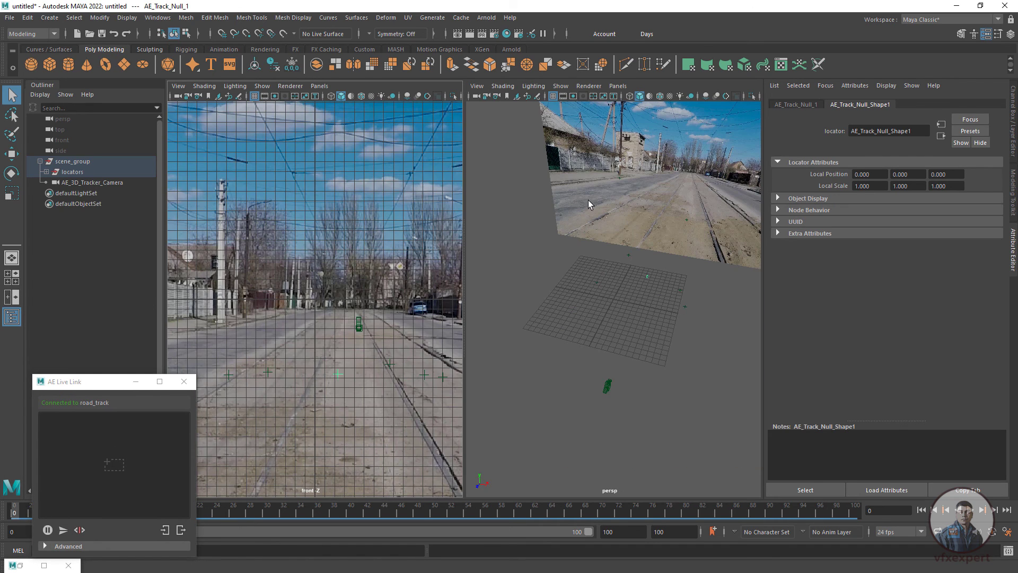
{"action": "left_click", "coordinate": [619, 87]}
{"action": "mouse_move", "coordinate": [658, 96]}
{"action": "left_click", "coordinate": [780, 100]}
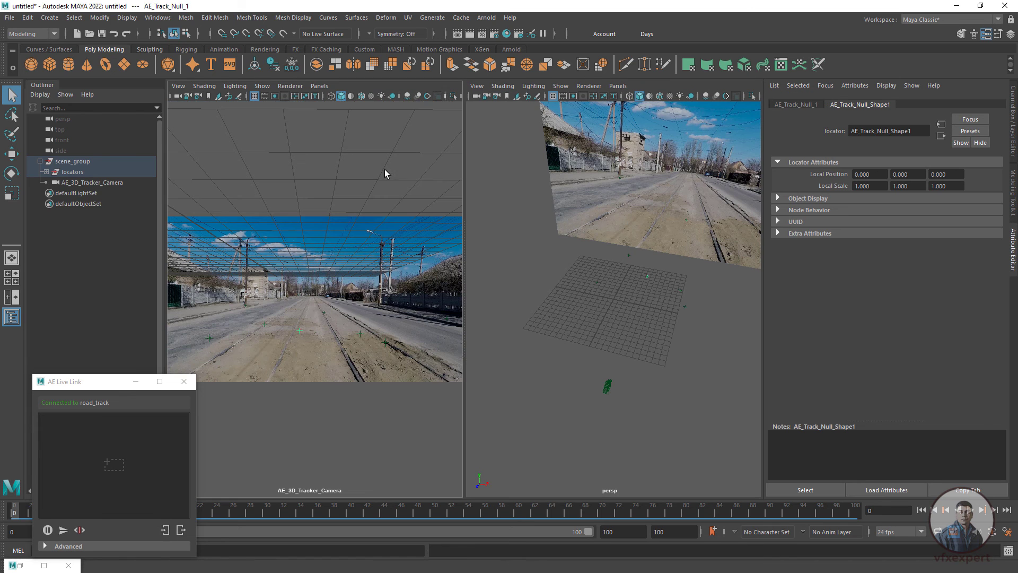
{"action": "left_click_drag", "start_coordinate": [467, 343], "coordinate": [455, 346]}
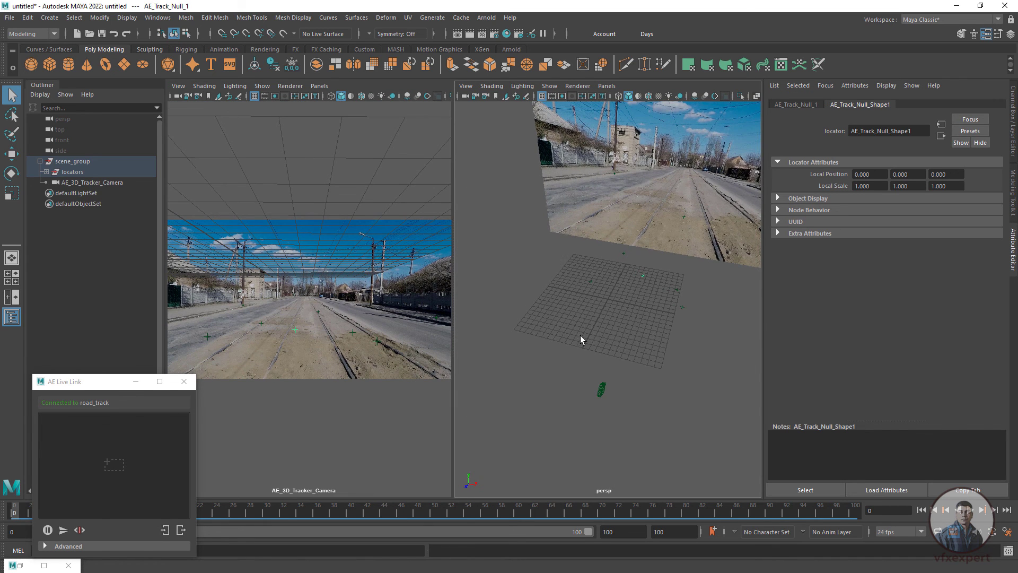
Step: Collapse and select scene_group, and snap its pivot onto the AE_Track_Null_1 locator
{"action": "left_click_drag", "start_coordinate": [582, 339], "coordinate": [661, 336], "text": "alt"}
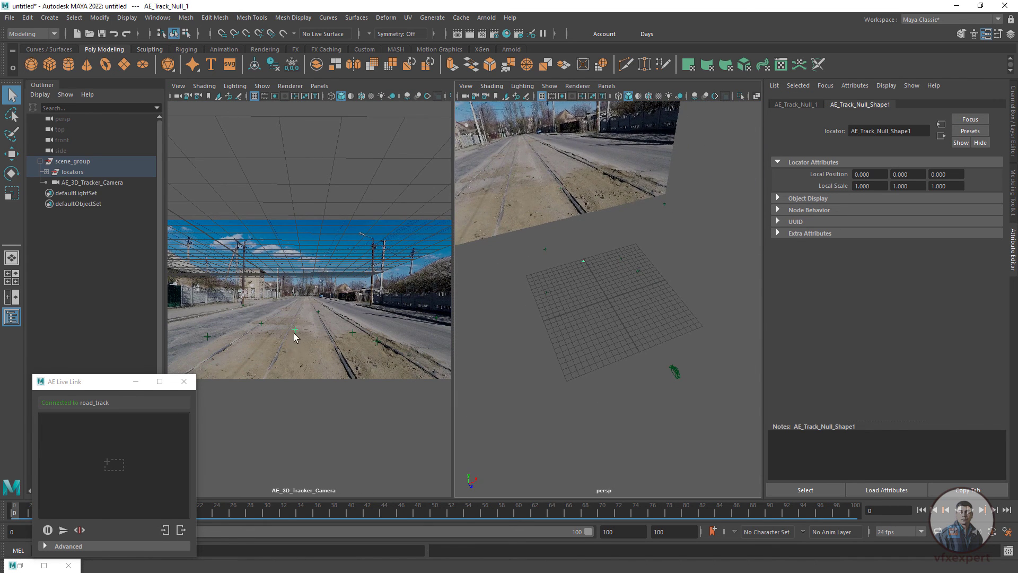
{"action": "left_click_drag", "start_coordinate": [558, 315], "coordinate": [573, 341], "text": "alt"}
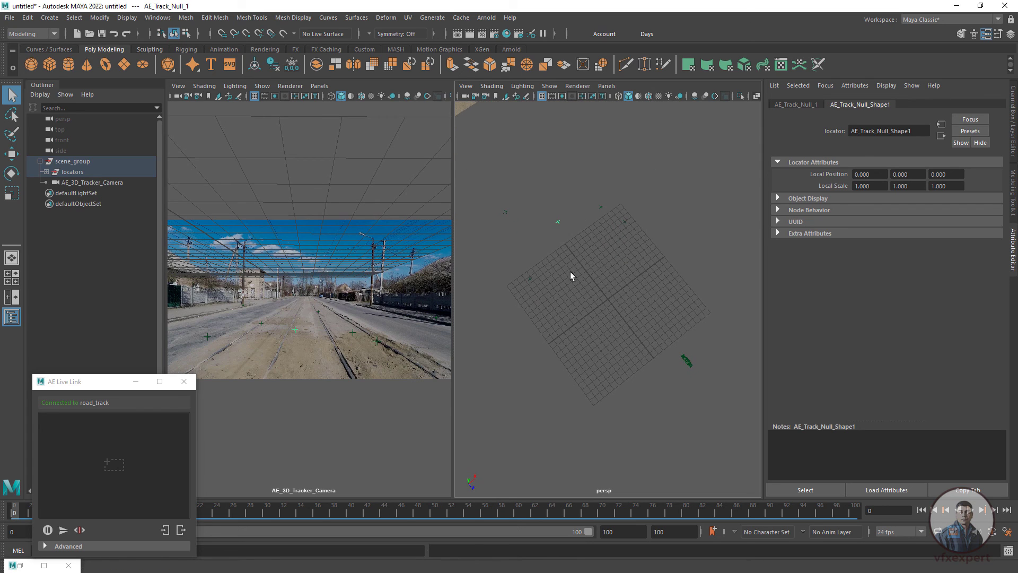
{"action": "left_click", "coordinate": [559, 260]}
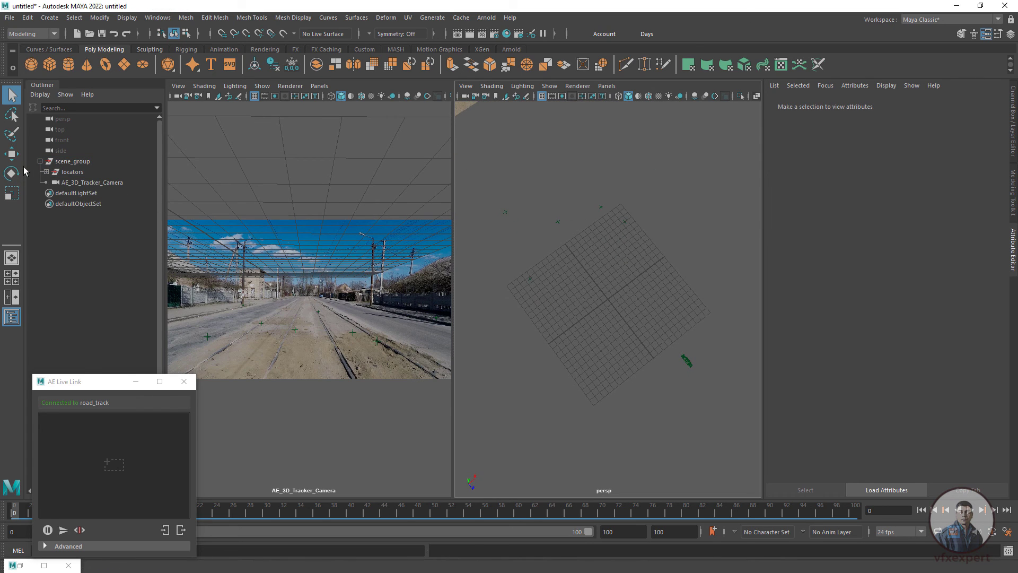
{"action": "left_click", "coordinate": [39, 161]}
{"action": "left_click", "coordinate": [79, 161]}
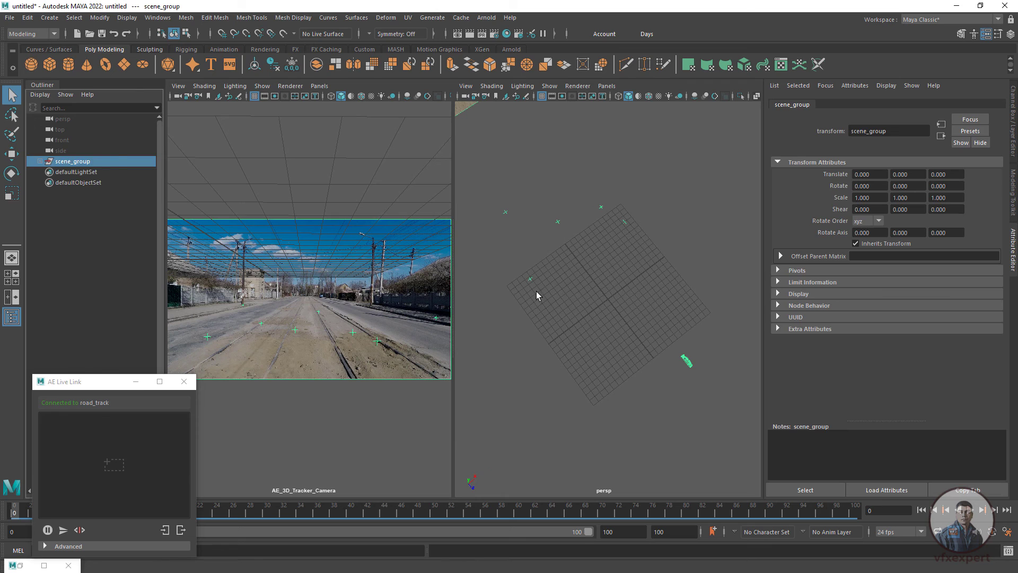
{"action": "key", "text": "w"}
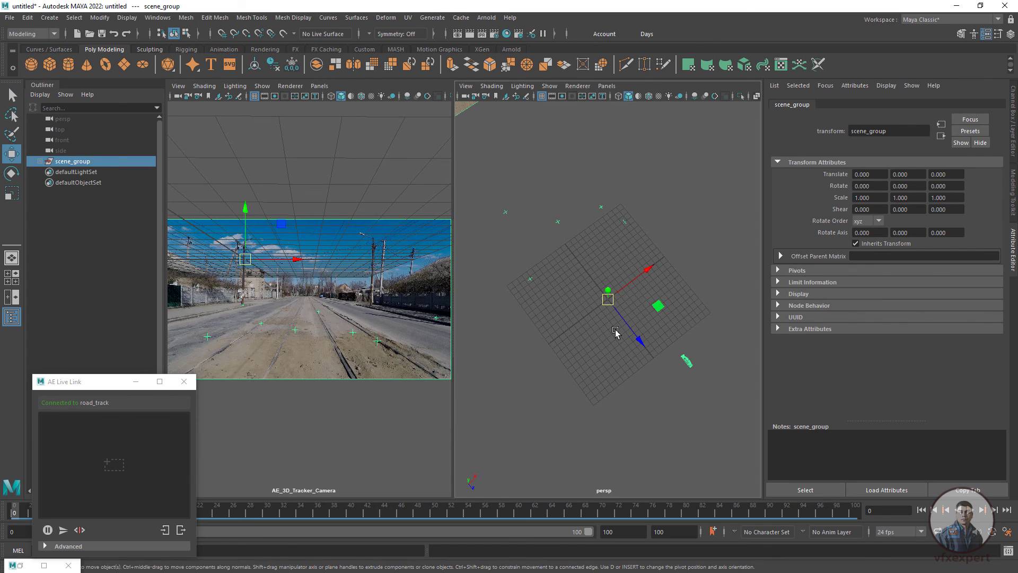
{"action": "key", "text": "d"}
{"action": "key", "text": "v"}
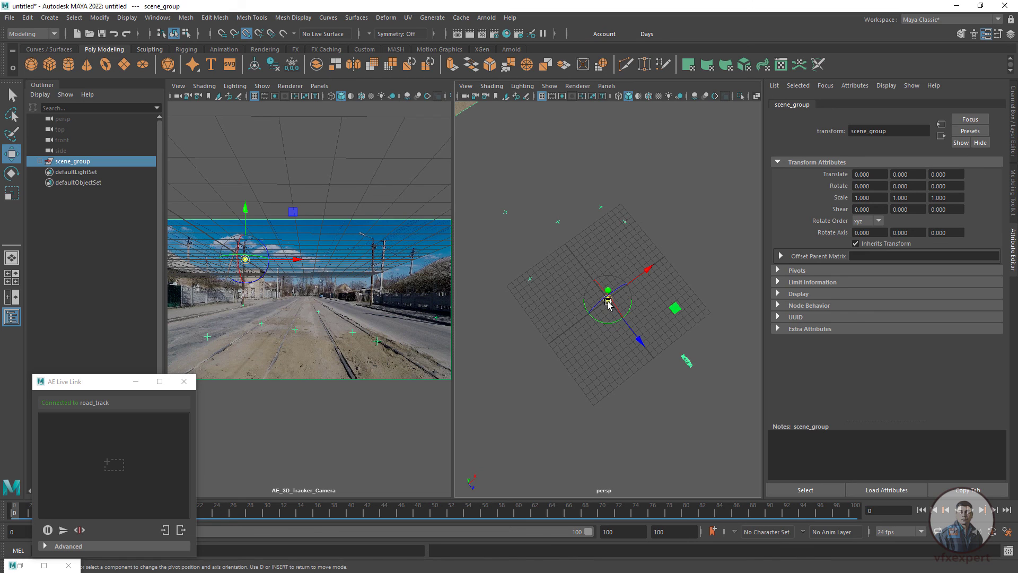
{"action": "left_click_drag", "start_coordinate": [608, 301], "coordinate": [584, 255]}
{"action": "key", "text": "d"}
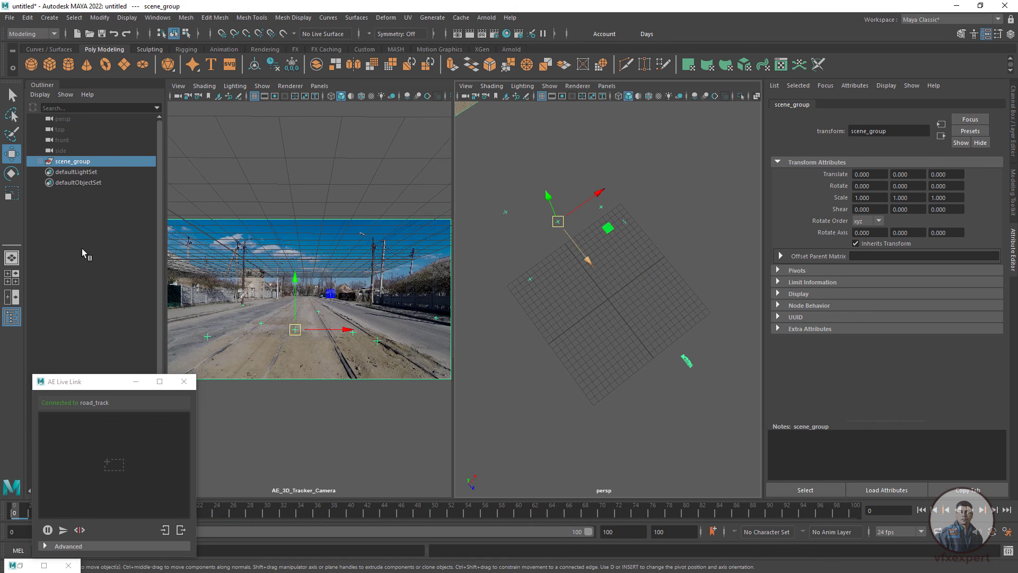
Step: Move scene_group with grid snapping so that its pivot lands on the grid origin
{"action": "left_click", "coordinate": [82, 250]}
{"action": "left_click", "coordinate": [74, 162]}
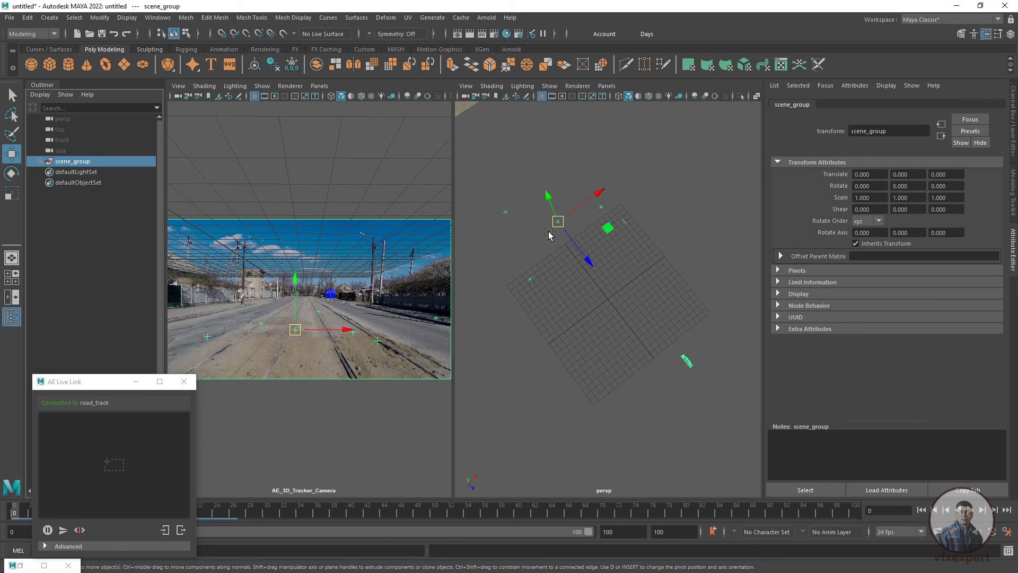
{"action": "key", "text": "d"}
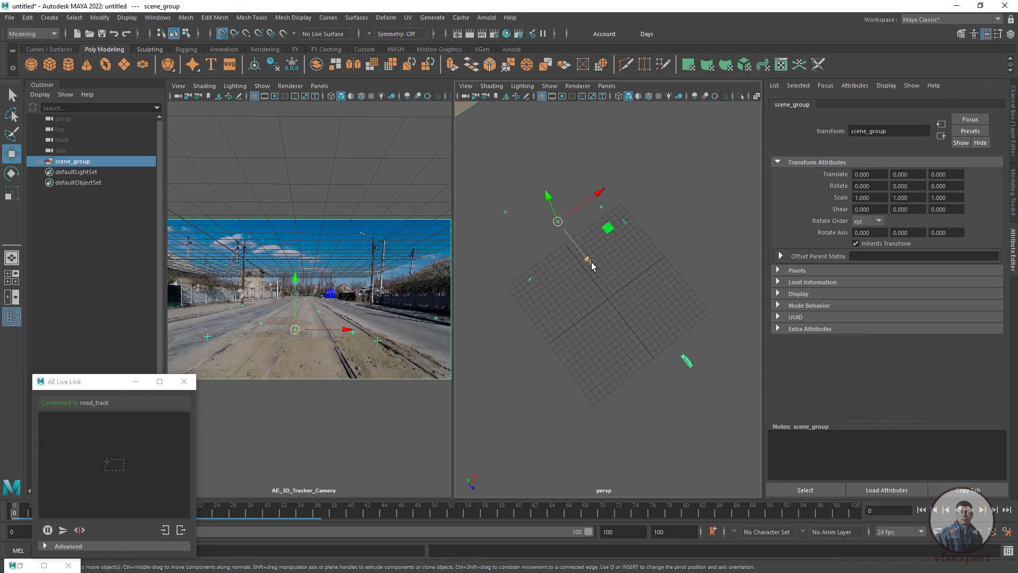
{"action": "left_click_drag", "start_coordinate": [557, 225], "coordinate": [608, 298]}
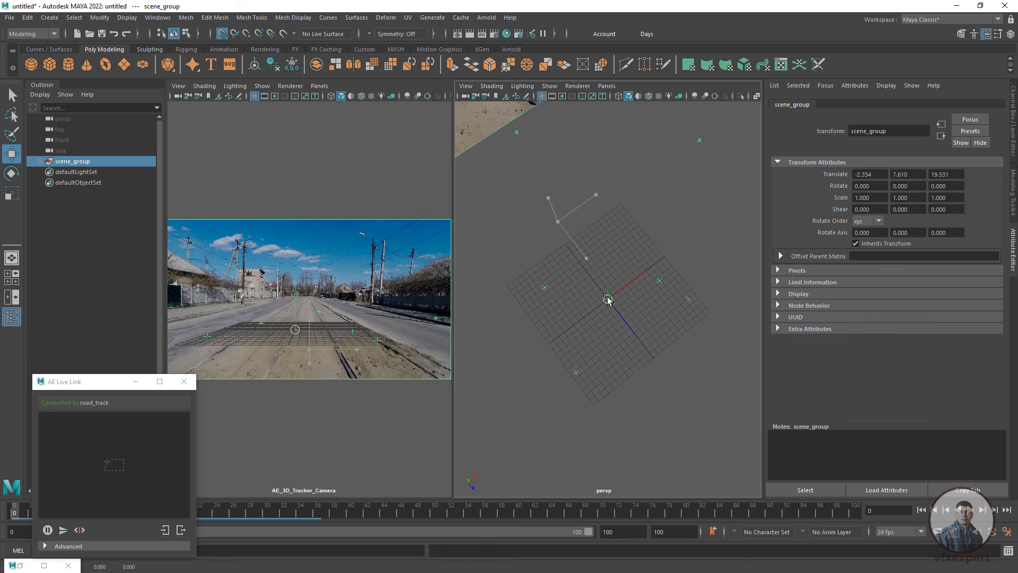
{"action": "key", "text": "d"}
Step: Enlarge the camera view and rotate scene_group in X to about -2.96 to align the grid with the road
{"action": "left_click_drag", "start_coordinate": [454, 348], "coordinate": [596, 364]}
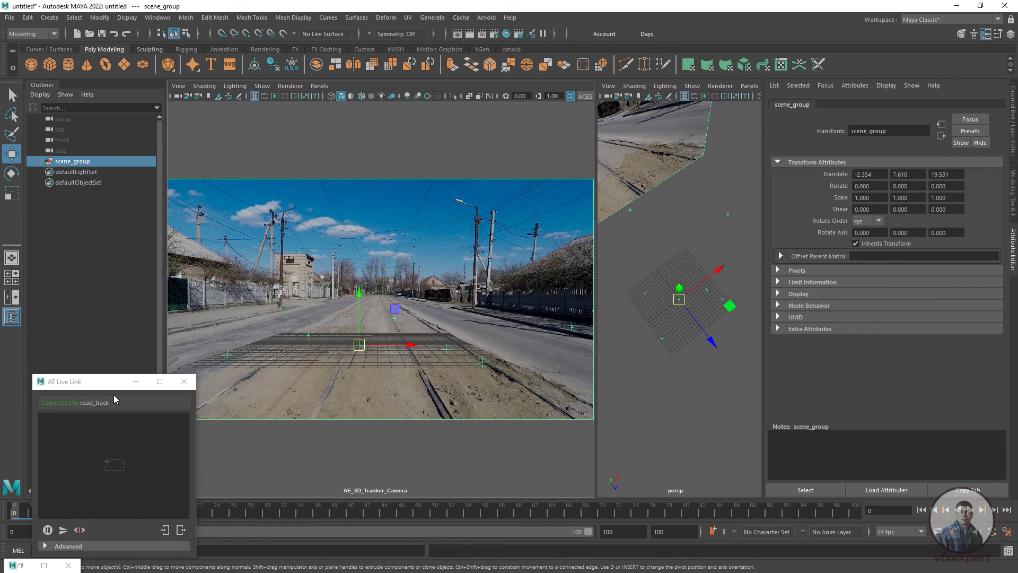
{"action": "left_click_drag", "start_coordinate": [113, 382], "coordinate": [101, 285]}
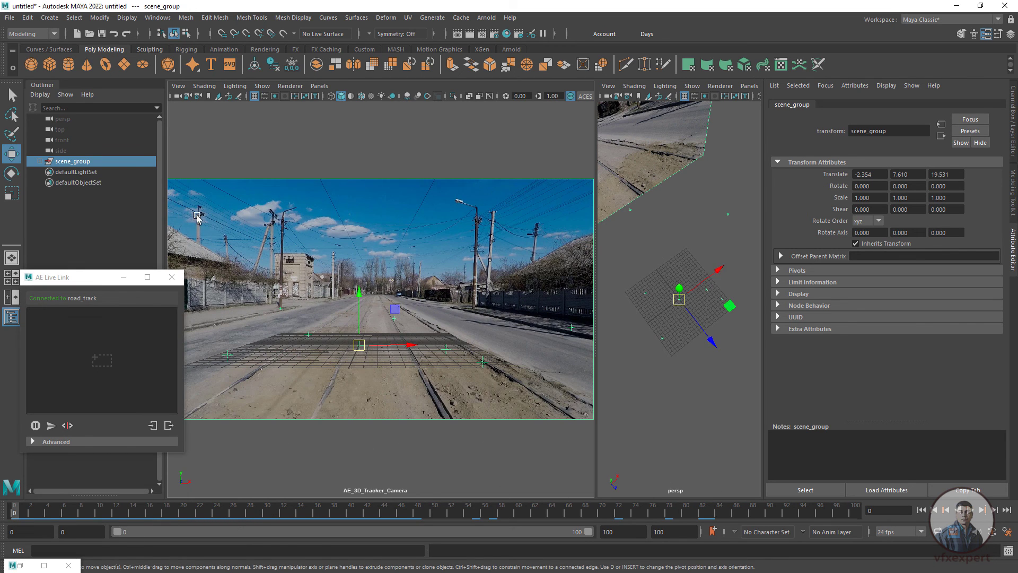
{"action": "left_click", "coordinate": [1013, 122]}
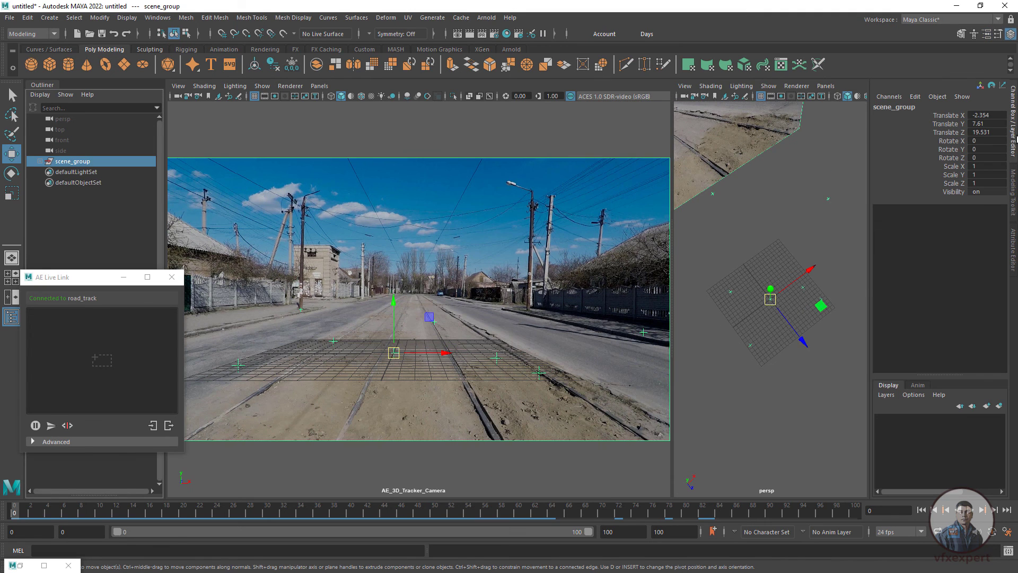
{"action": "left_click", "coordinate": [955, 144]}
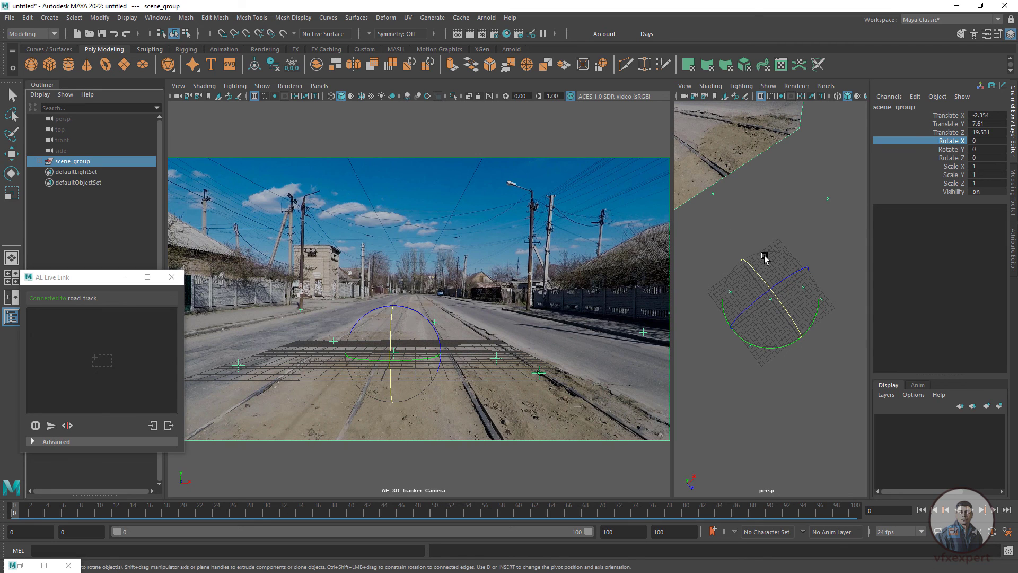
{"action": "left_click_drag", "start_coordinate": [784, 305], "coordinate": [781, 304]}
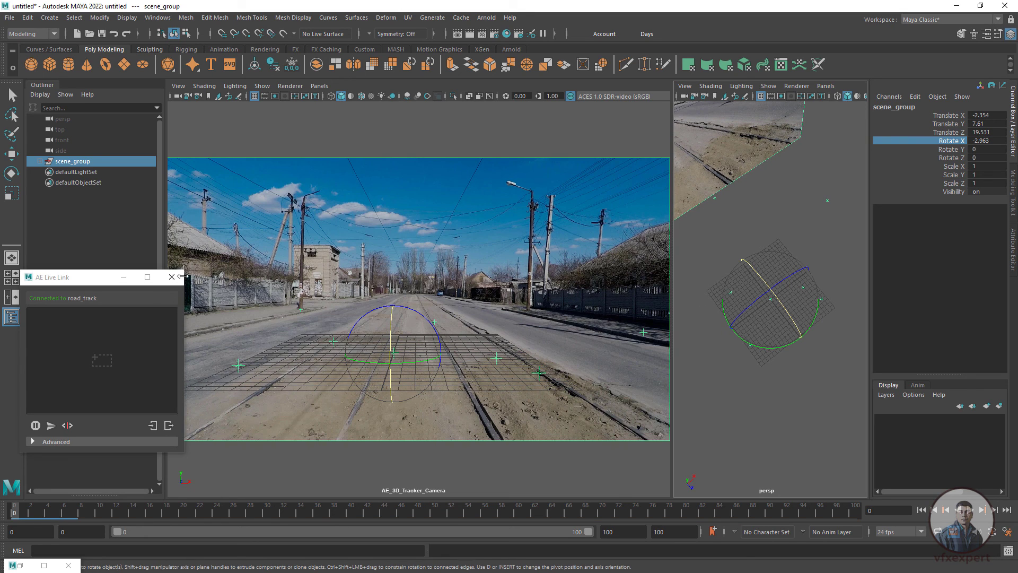
Step: Minimize the AE Live Link window, create a polygon cube and scale it uniformly to about 4.04
{"action": "left_click", "coordinate": [123, 277]}
{"action": "left_click", "coordinate": [49, 64]}
{"action": "key", "text": "w"}
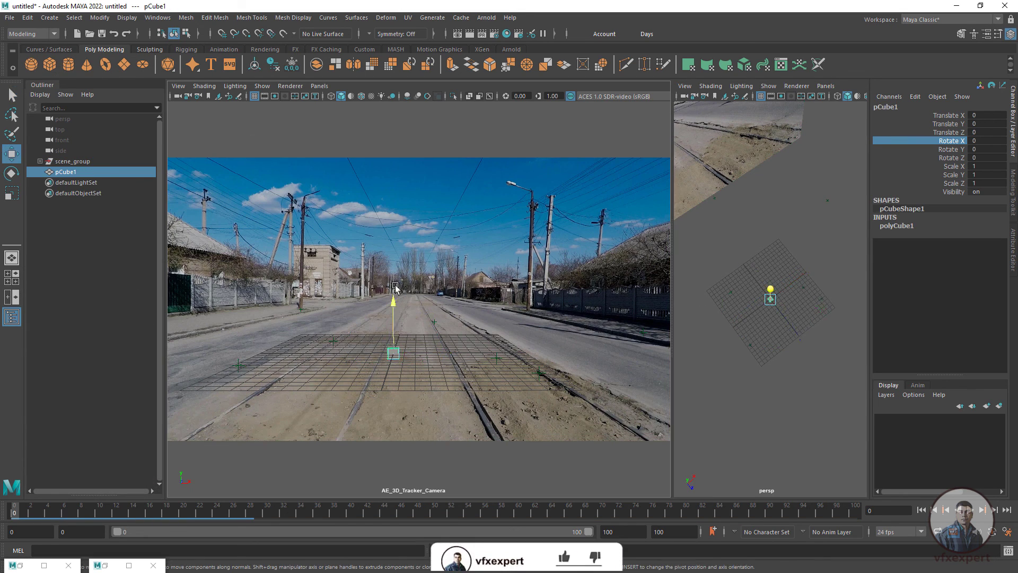
{"action": "left_click_drag", "start_coordinate": [395, 287], "coordinate": [395, 268]}
{"action": "key", "text": "r"}
{"action": "left_click_drag", "start_coordinate": [393, 320], "coordinate": [456, 320]}
Step: Move the cube's pivot to a bottom corner, snap that corner to the grid origin, and scrub the timeline to check the track
{"action": "key", "text": "w"}
{"action": "key", "text": "d"}
{"action": "left_click", "coordinate": [367, 354]}
{"action": "left_click_drag", "start_coordinate": [366, 354], "coordinate": [393, 354]}
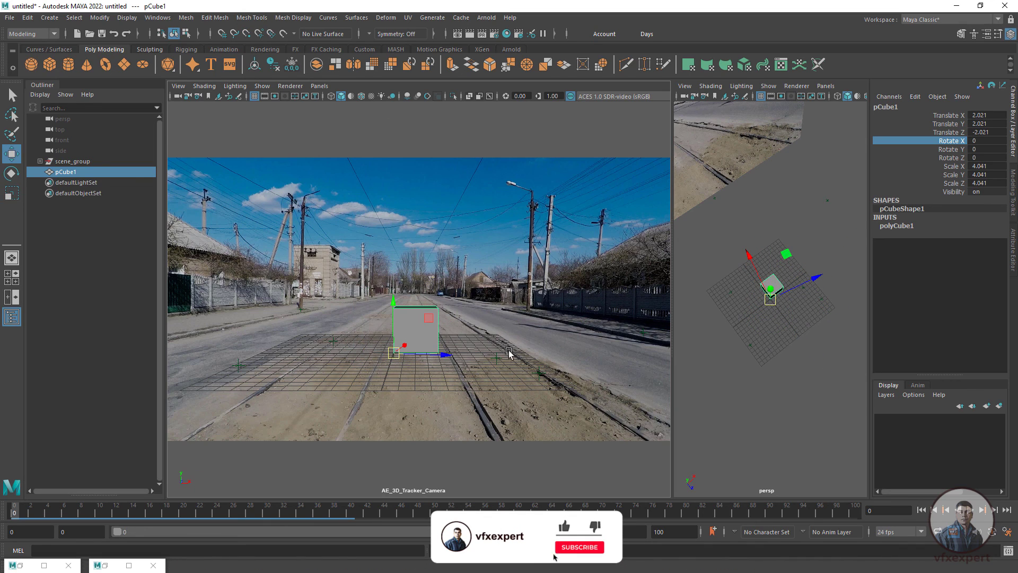
{"action": "left_click_drag", "start_coordinate": [121, 512], "coordinate": [12, 525]}
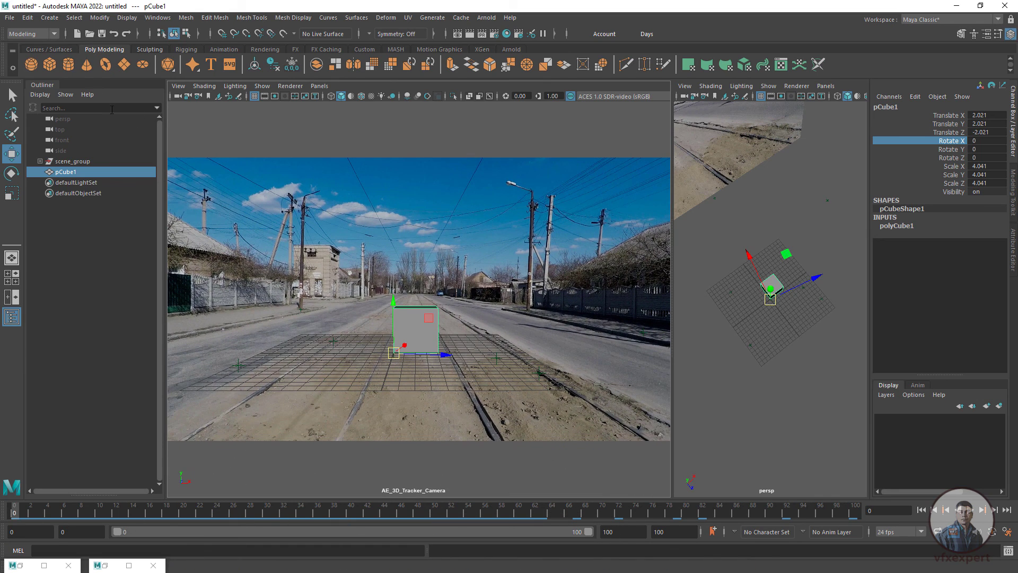
Step: Create a polygon cone, scale it uniformly to about 1.58 and set its Rotate X to 180
{"action": "left_click", "coordinate": [87, 65]}
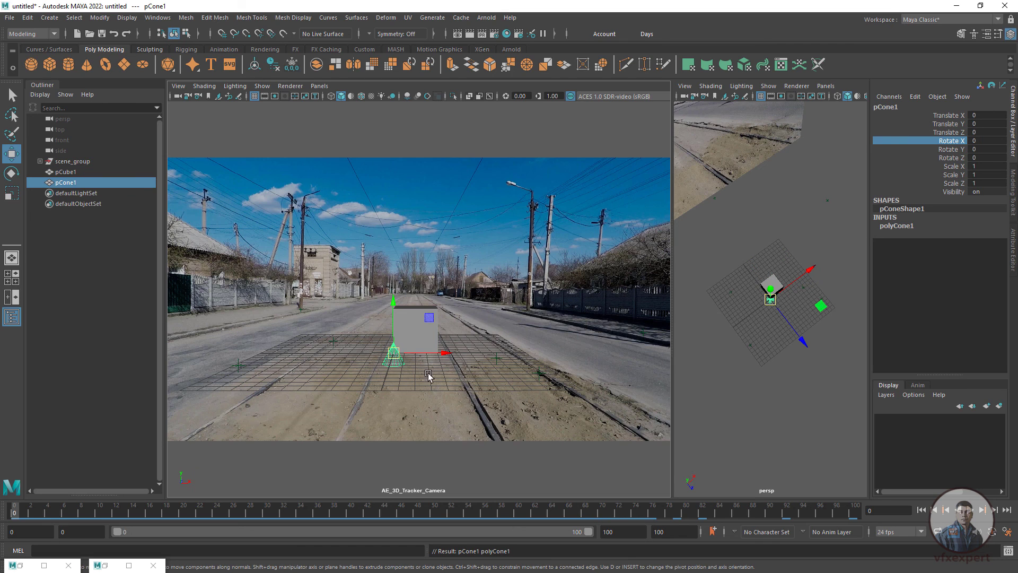
{"action": "key", "text": "r"}
{"action": "left_click_drag", "start_coordinate": [393, 353], "coordinate": [425, 352]}
{"action": "left_click", "coordinate": [988, 141]}
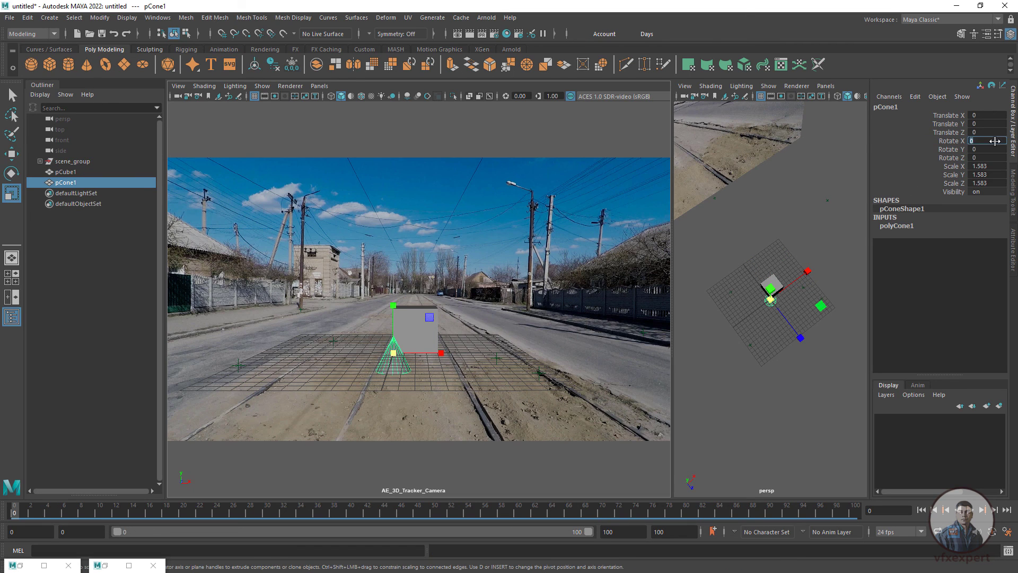
{"action": "type", "text": "180"}
{"action": "key", "text": "Return"}
Step: Move the cone's pivot to its tip and snap the cone onto the tracked point beside the roadside pole near the building
{"action": "left_click_drag", "start_coordinate": [785, 382], "coordinate": [753, 345], "text": "alt"}
{"action": "left_click", "coordinate": [393, 348]}
{"action": "key", "text": "w"}
{"action": "key", "text": "d"}
{"action": "key", "text": "v"}
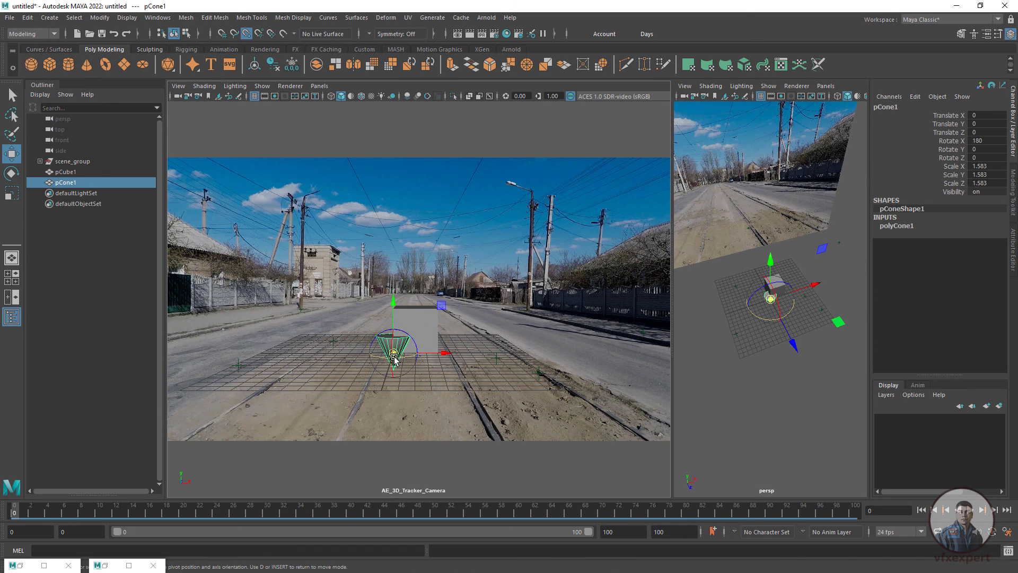
{"action": "left_click_drag", "start_coordinate": [394, 353], "coordinate": [305, 315]}
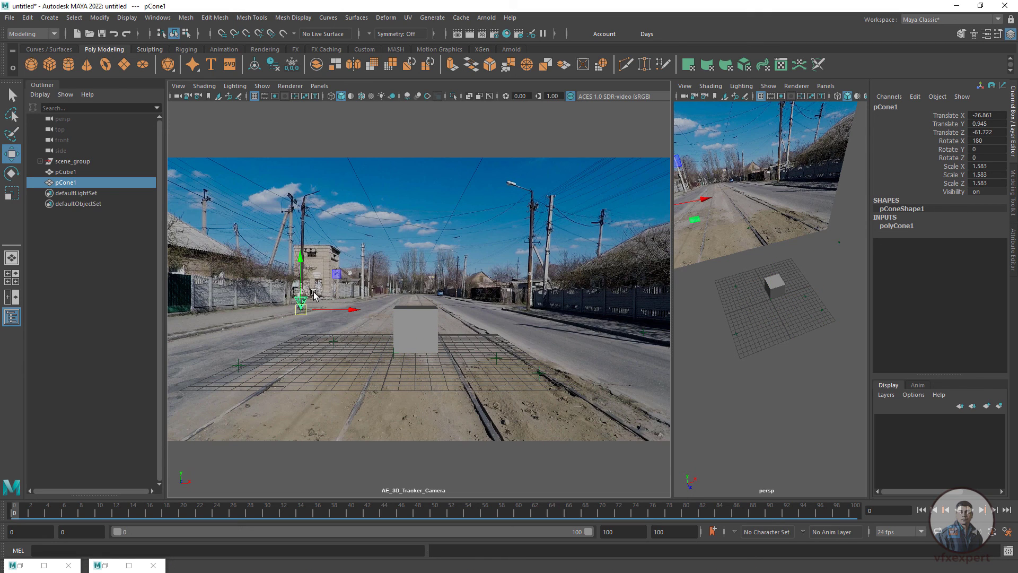
Step: Scale the cone to about 4.05 in X, 6.54 in Y and 2.64 in Z, and deselect it
{"action": "key", "text": "r"}
{"action": "left_click_drag", "start_coordinate": [307, 360], "coordinate": [320, 432]}
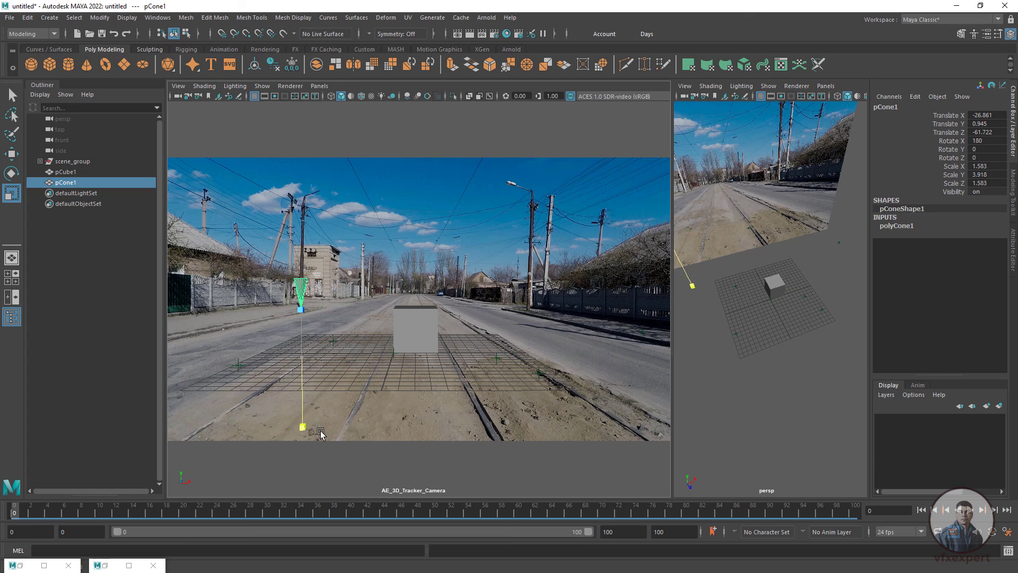
{"action": "left_click_drag", "start_coordinate": [300, 310], "coordinate": [382, 326]}
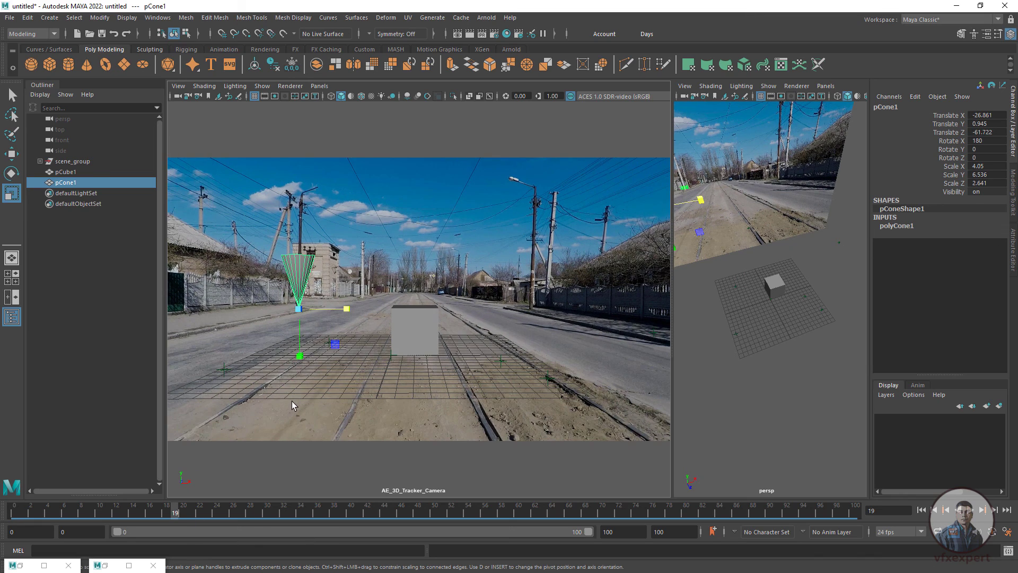
{"action": "left_click", "coordinate": [552, 126]}
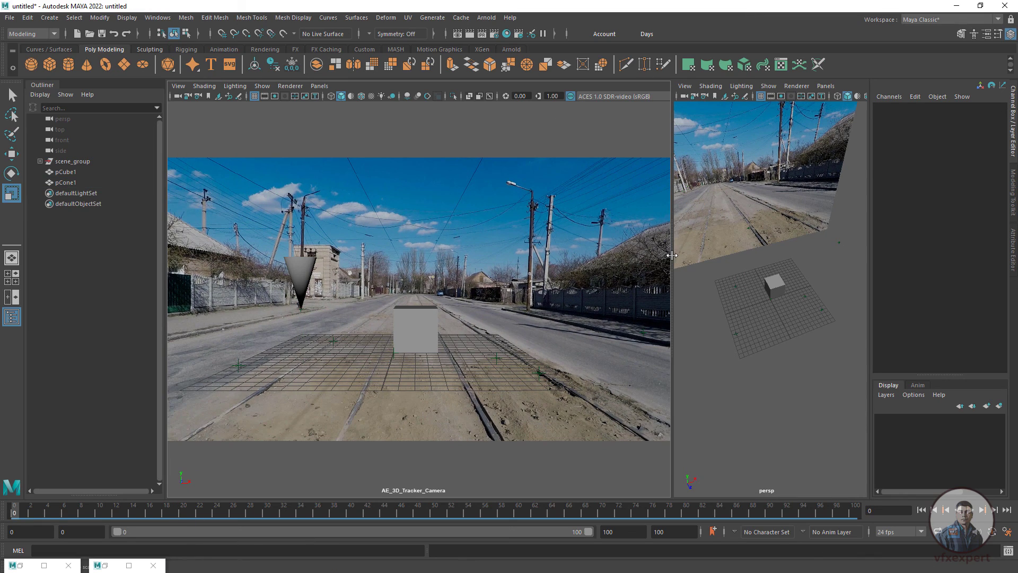
Step: Enlarge the camera view, play the animation, and scrub the timeline to check that the cube and cone stick to the footage
{"action": "left_click_drag", "start_coordinate": [672, 255], "coordinate": [749, 255]}
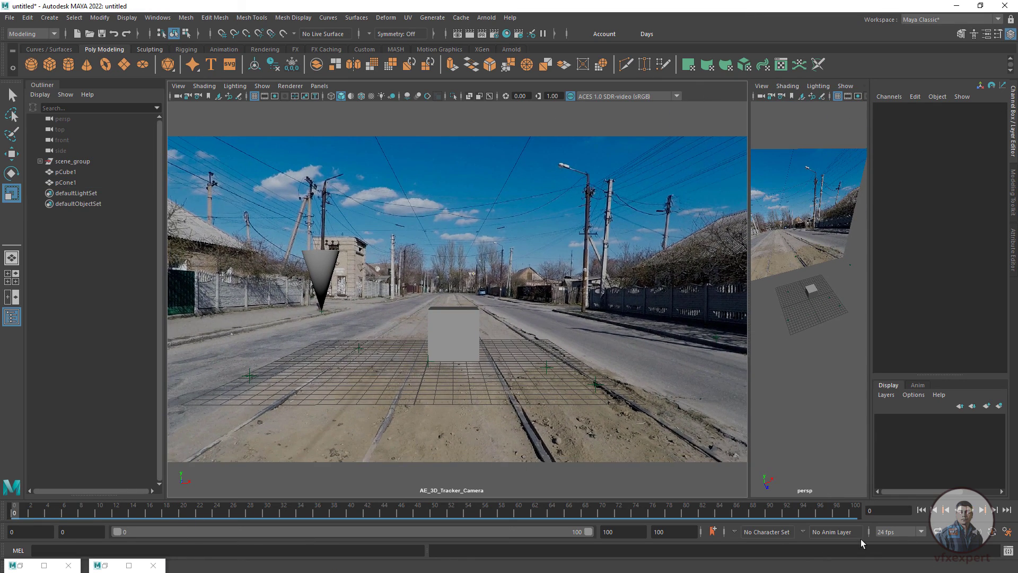
{"action": "left_click", "coordinate": [975, 513]}
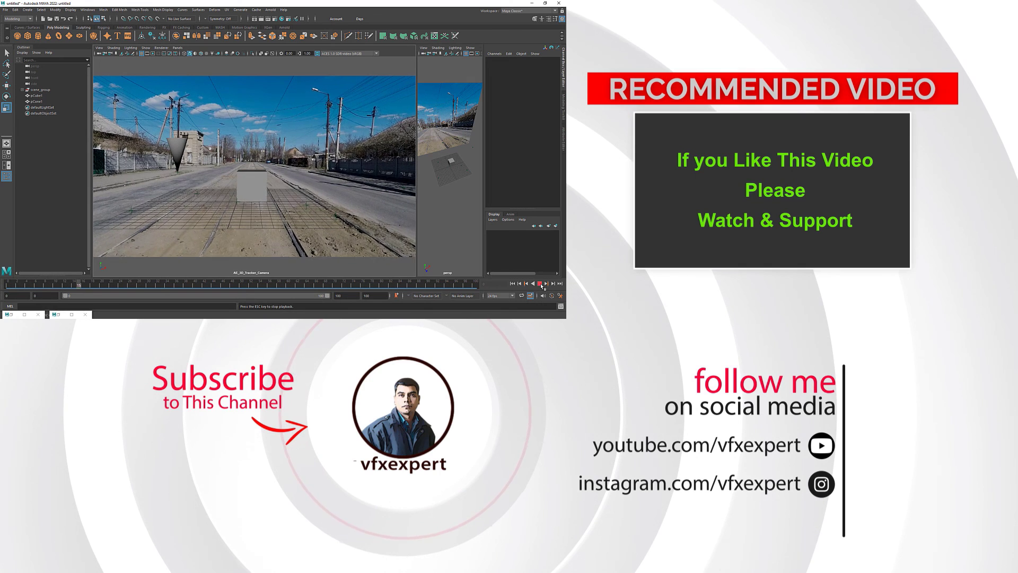
{"action": "left_click", "coordinate": [656, 344]}
{"action": "left_click", "coordinate": [212, 347]}
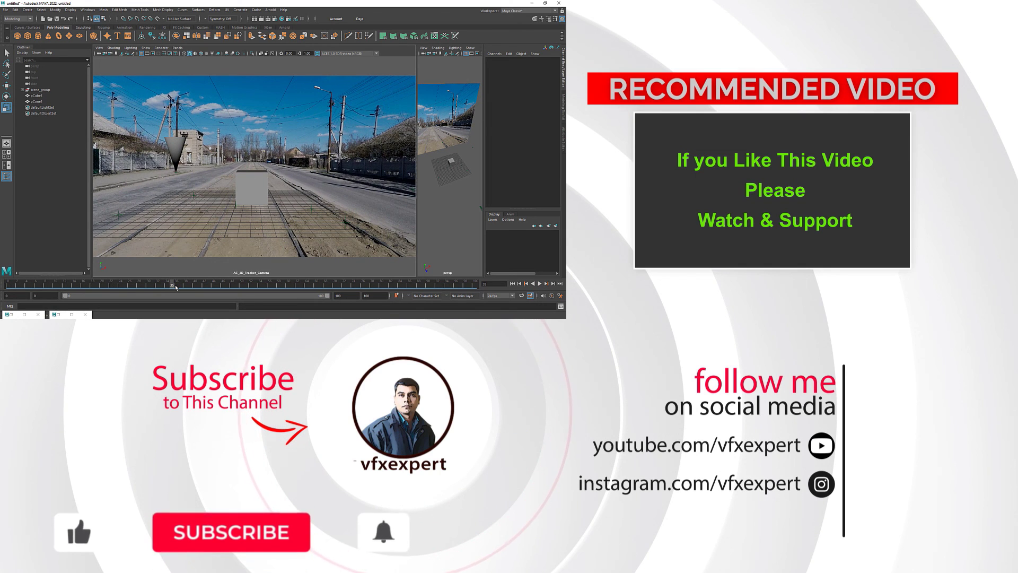